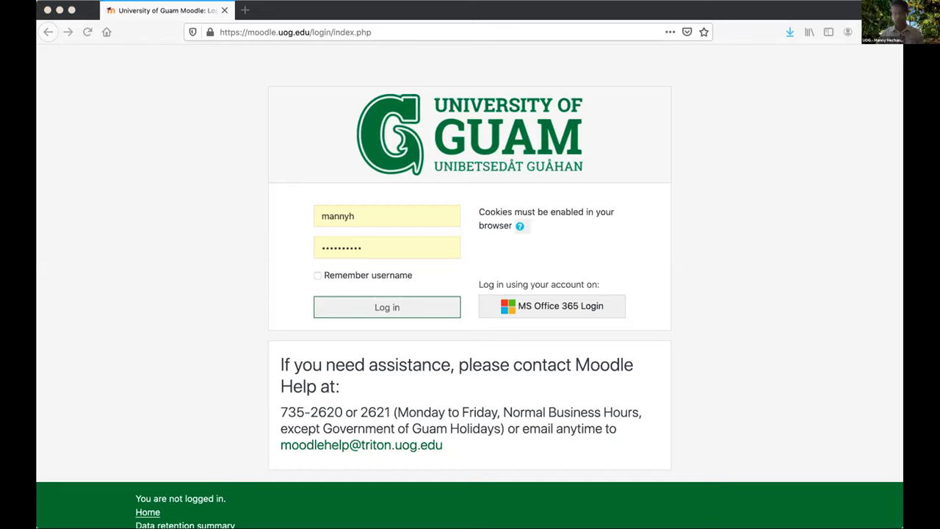
Log in to the University of Guam Moodle site with the credentials already filled in.
click(212, 273)
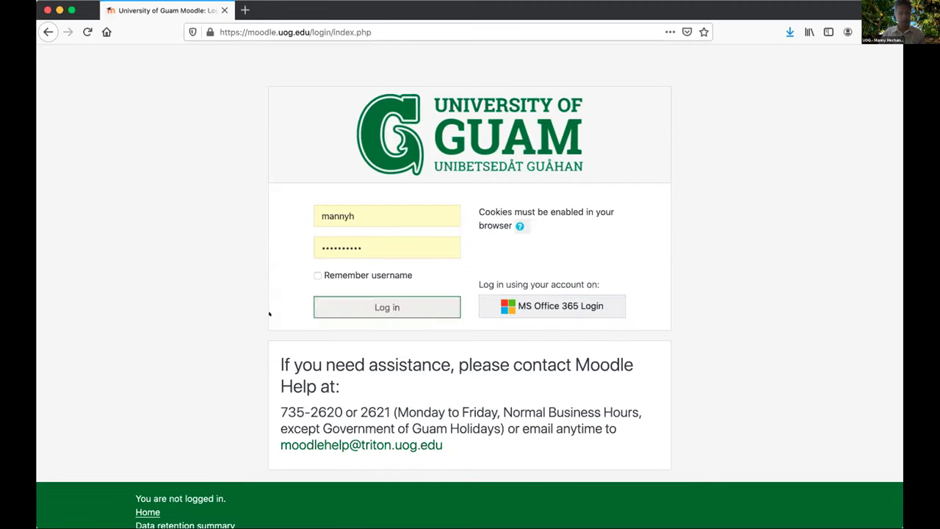
click(368, 298)
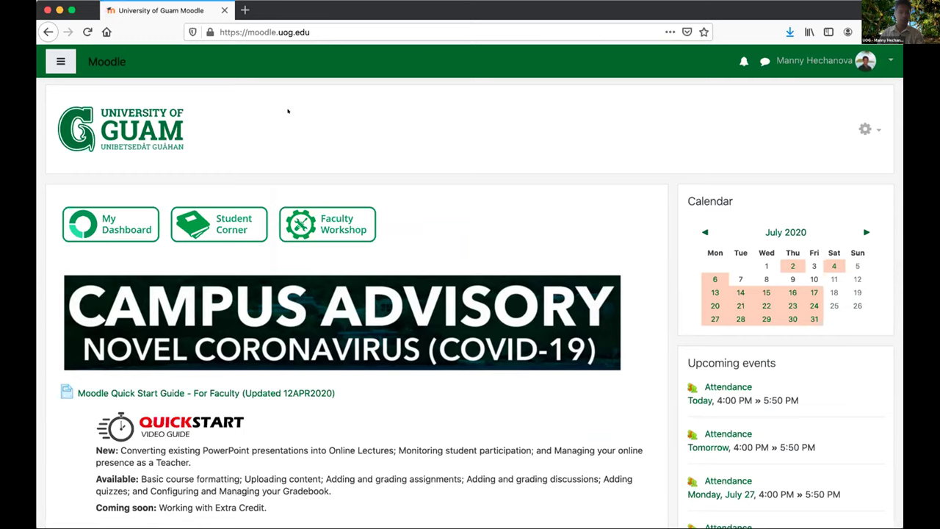
click(244, 10)
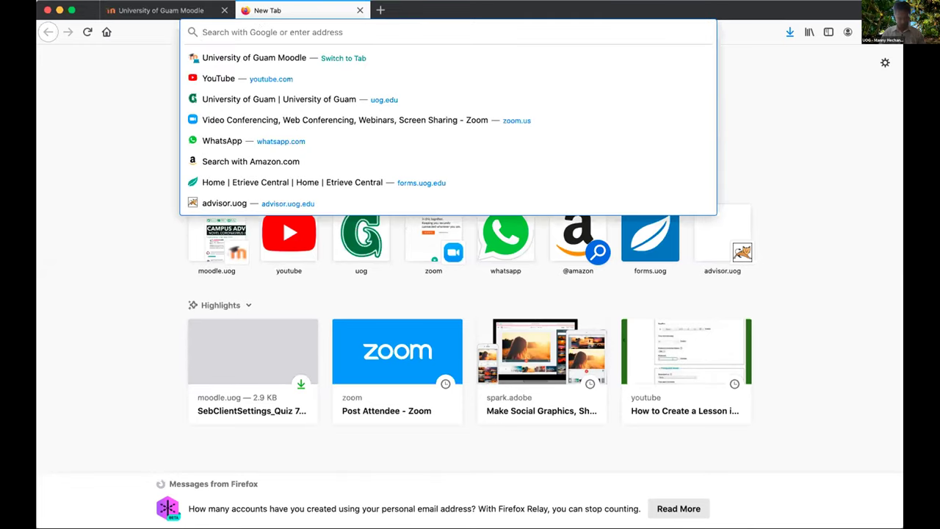
text(www.mozilla.org/)
key(Return)
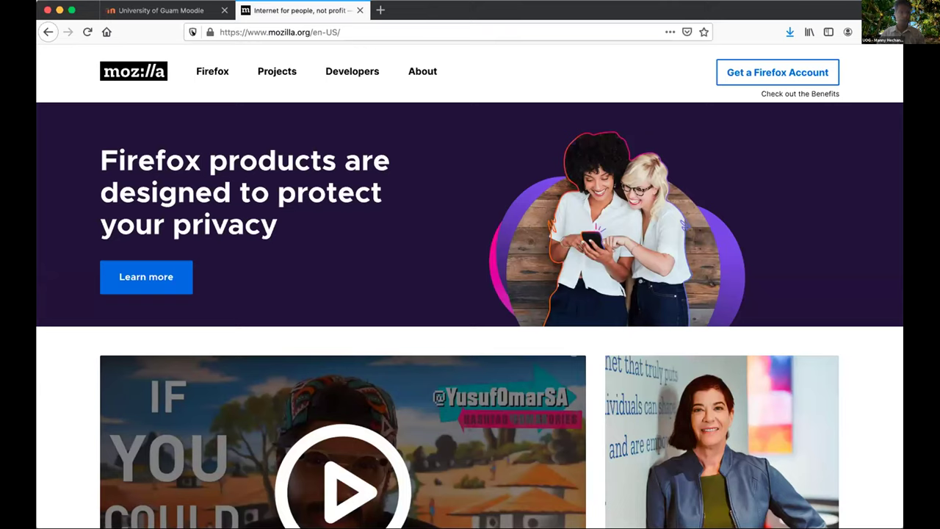
Return to the Moodle front page and look through its announcements, calendar, events, reports and resources.
click(181, 11)
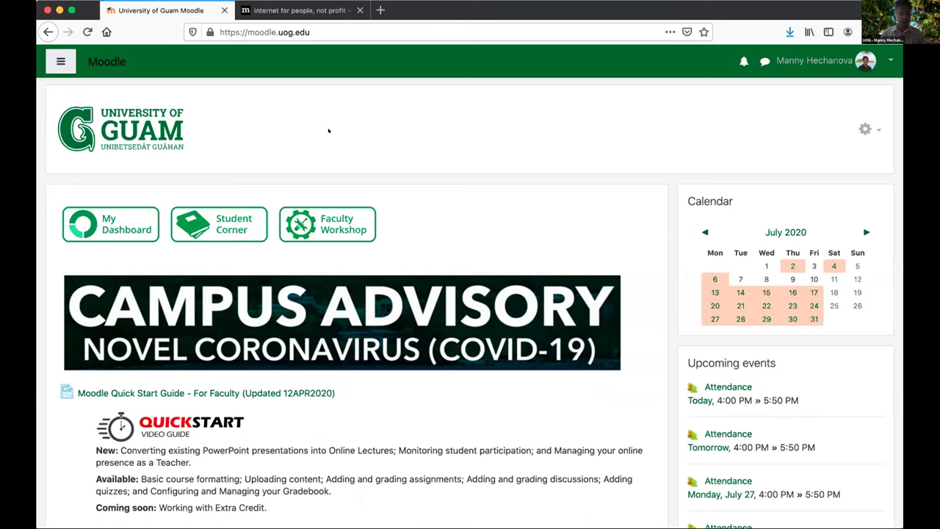
scroll(357, 149, down, 5)
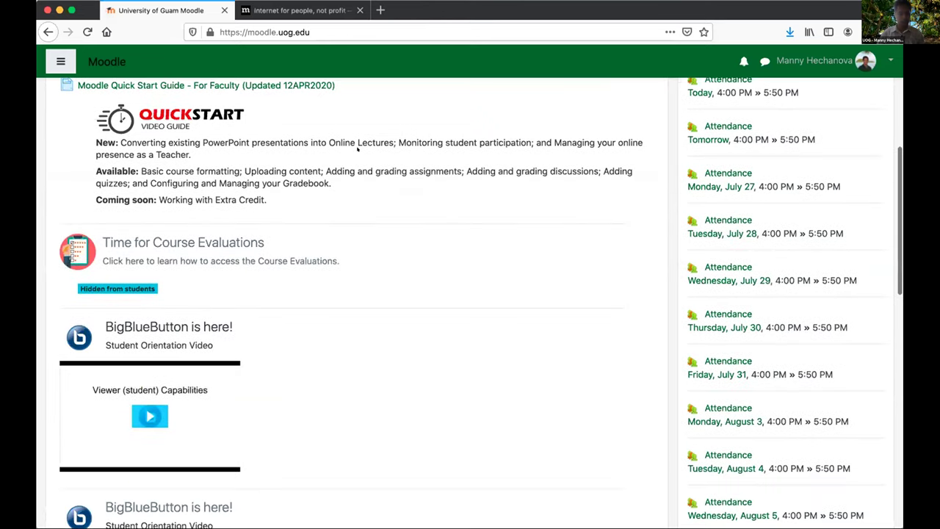
scroll(145, 127, up, 5)
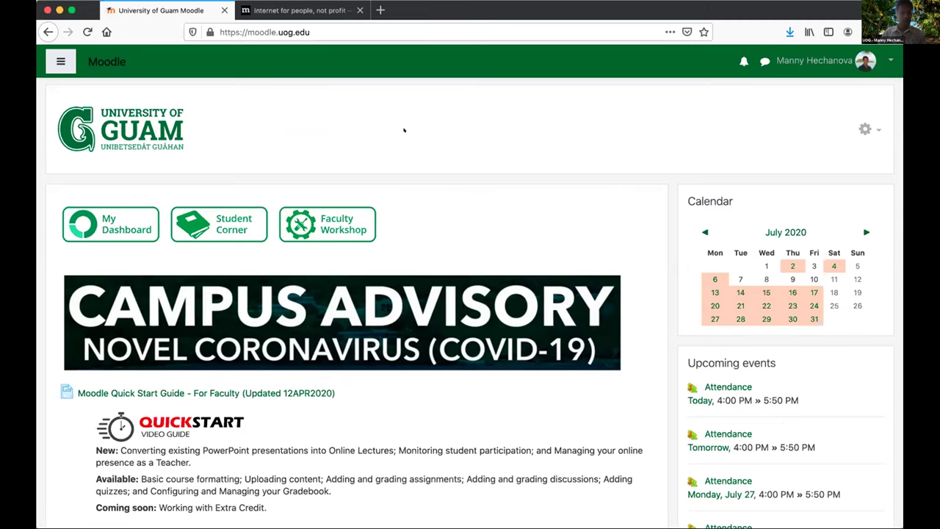
scroll(404, 130, up, 1)
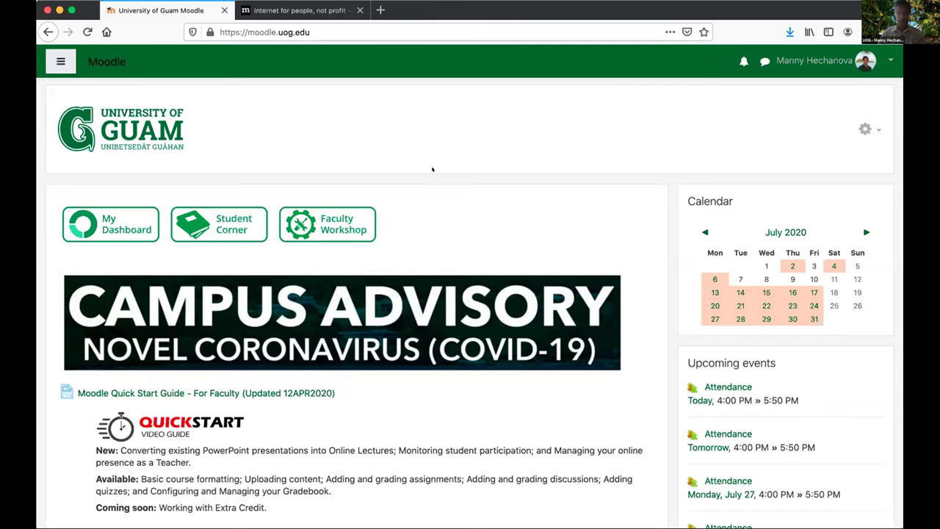
click(57, 61)
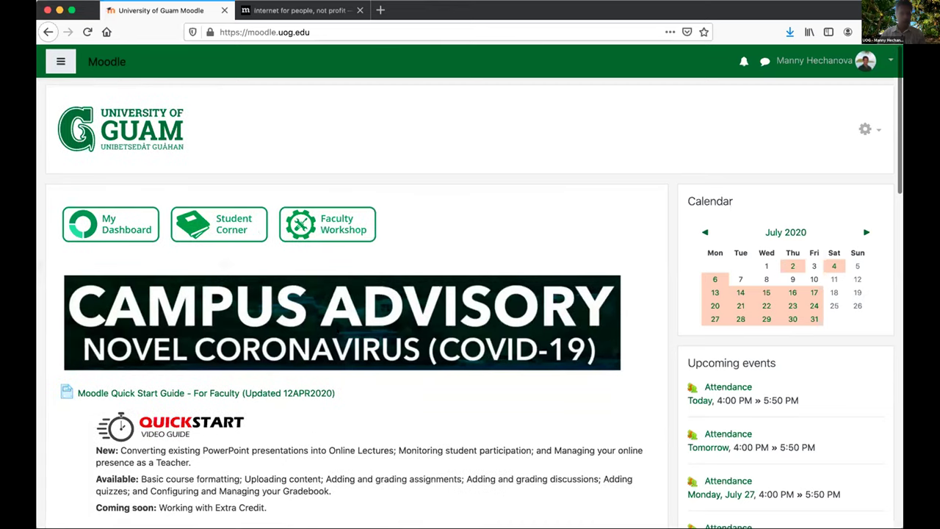
scroll(338, 331, down, 15)
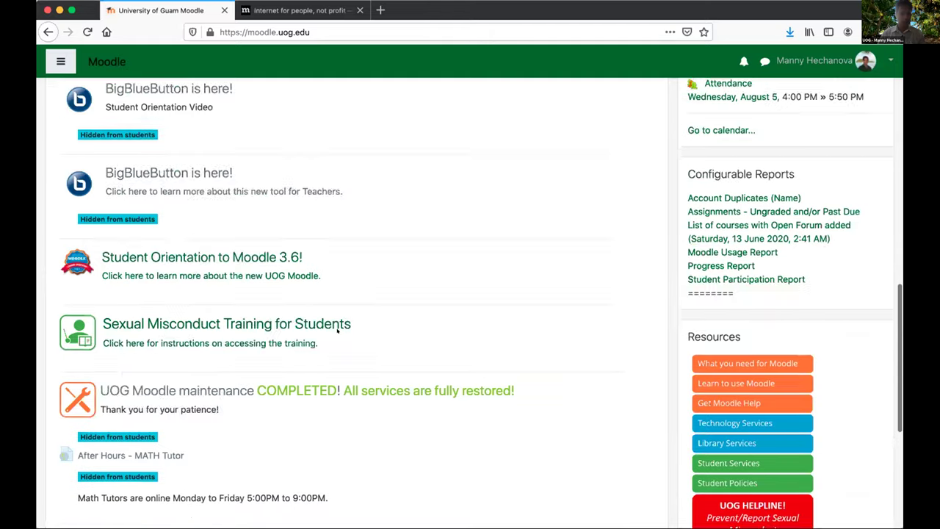
scroll(433, 196, up, 10)
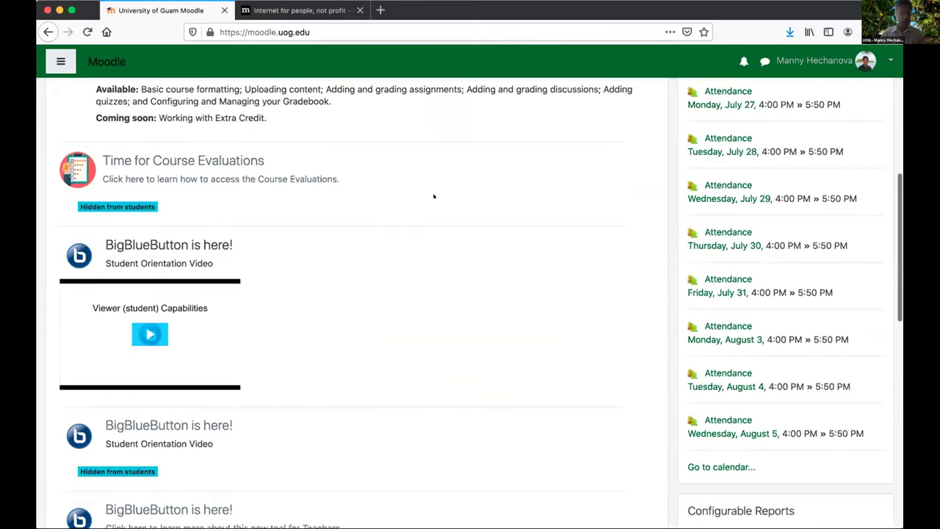
scroll(383, 188, up, 5)
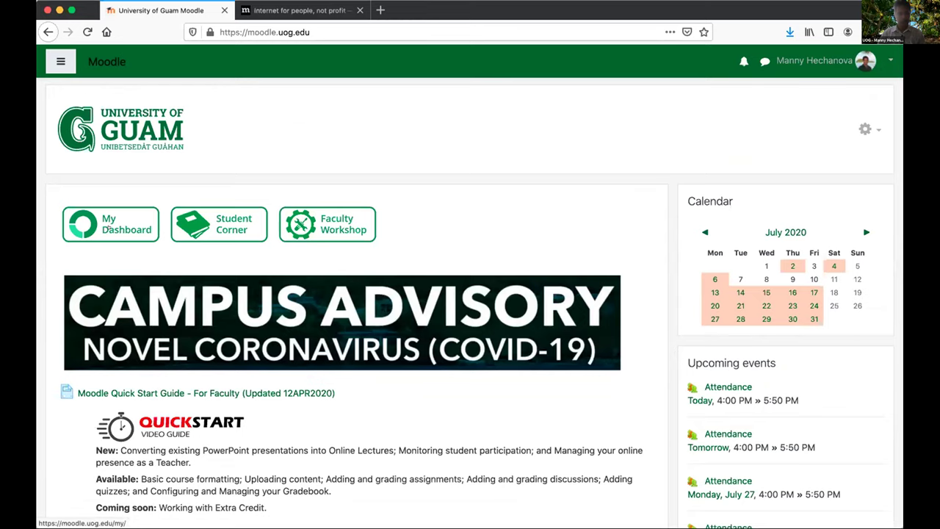
Open My Dashboard and examine the recently accessed courses, the course overview and its progress filter options.
click(107, 229)
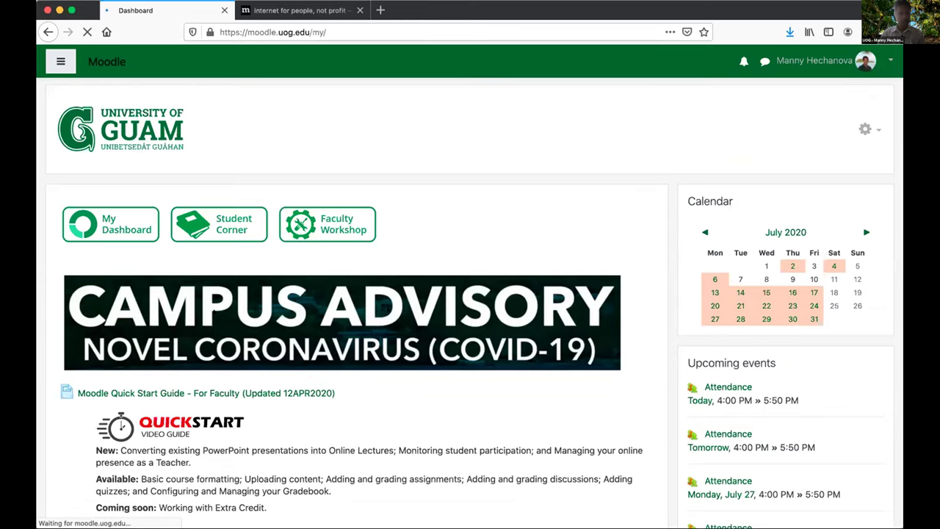
scroll(213, 311, down, 3)
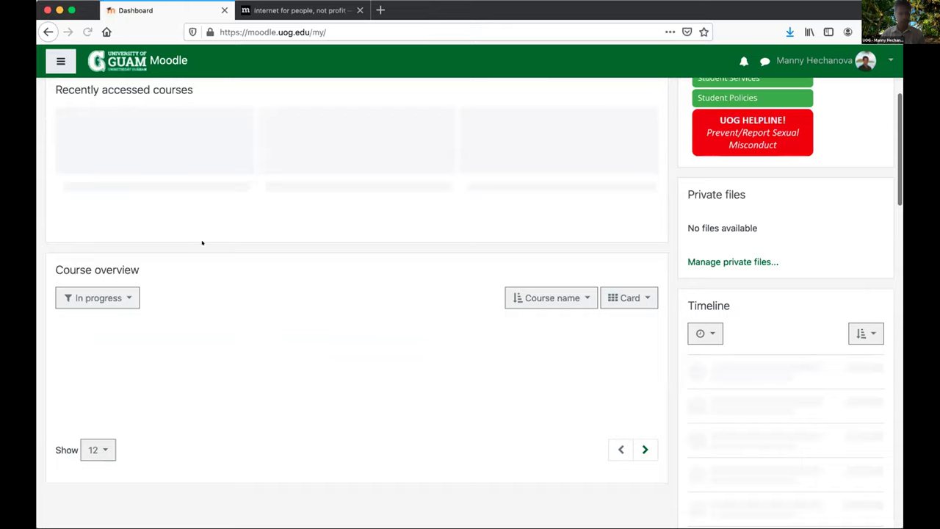
scroll(206, 246, up, 3)
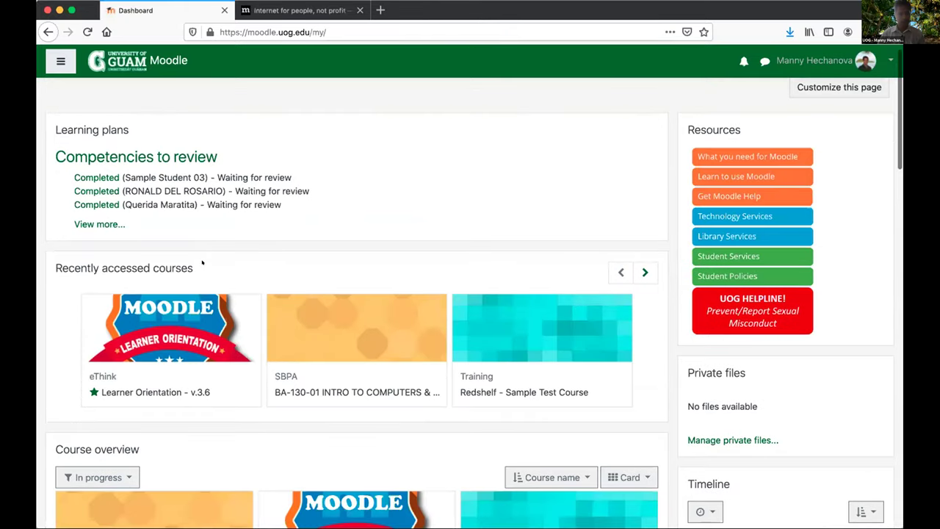
scroll(108, 247, down, 3)
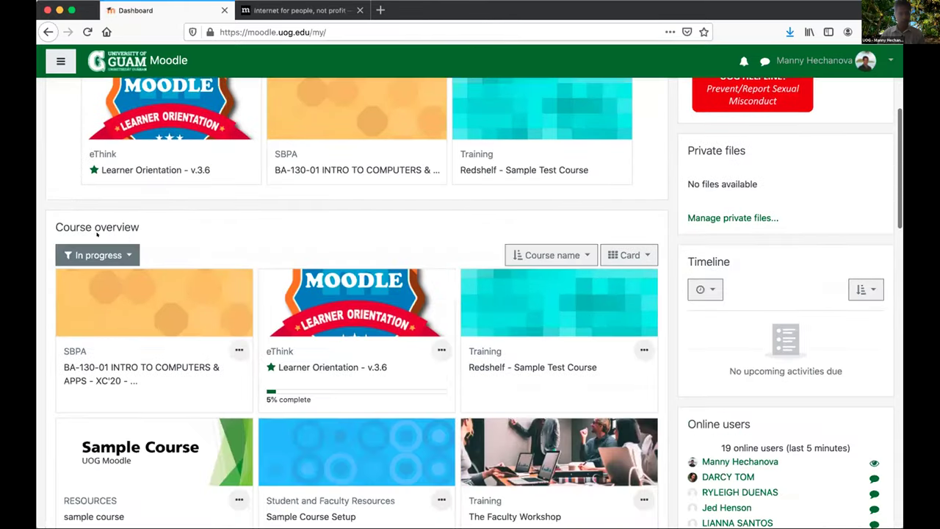
click(102, 254)
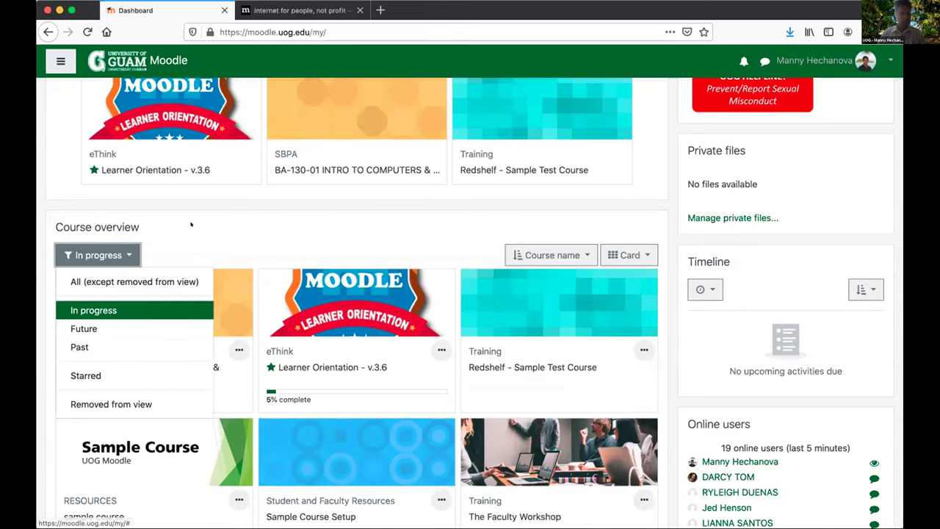
click(189, 224)
scroll(189, 225, up, 3)
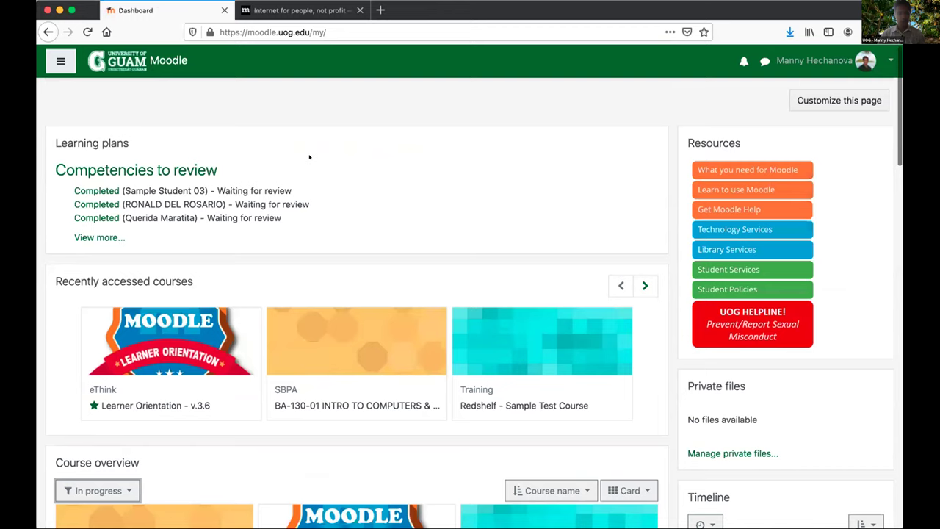
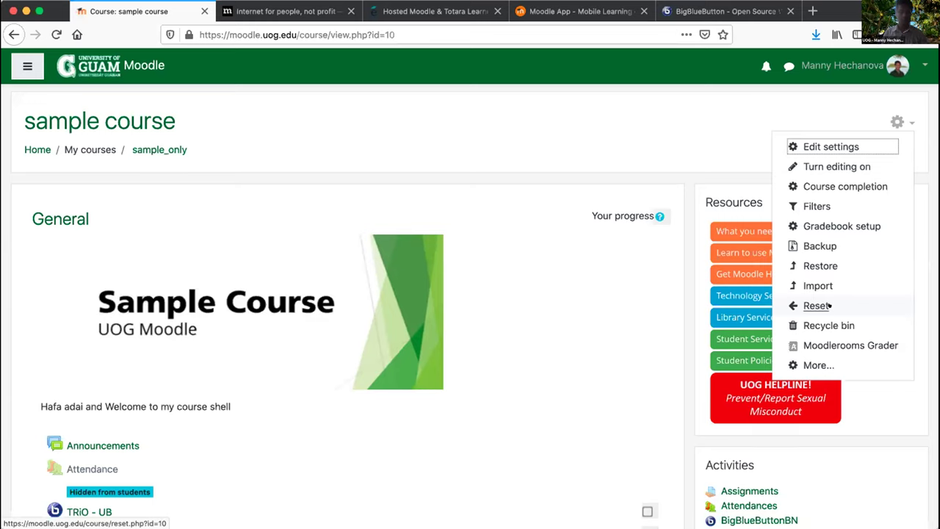
Open the sample course's full course administration page and look through its settings, reports and badges links.
click(807, 364)
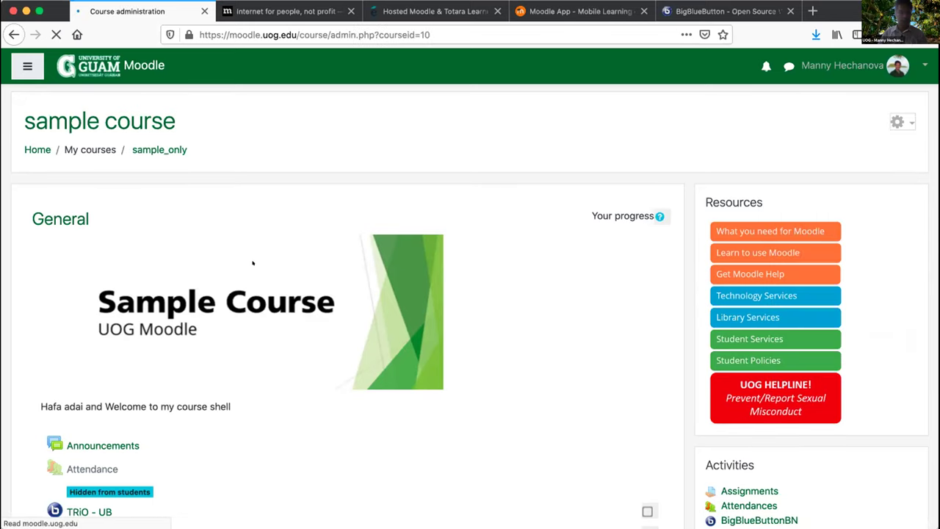
scroll(305, 244, down, 3)
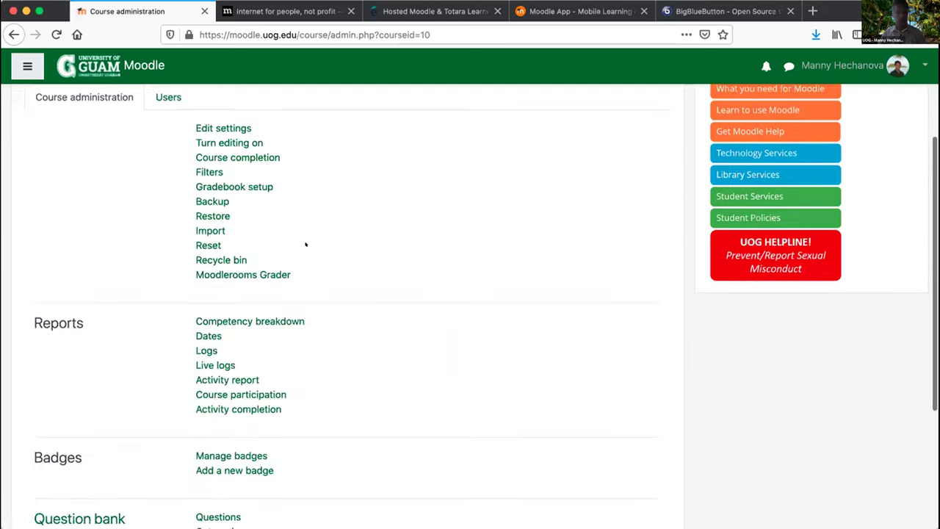
scroll(306, 243, up, 3)
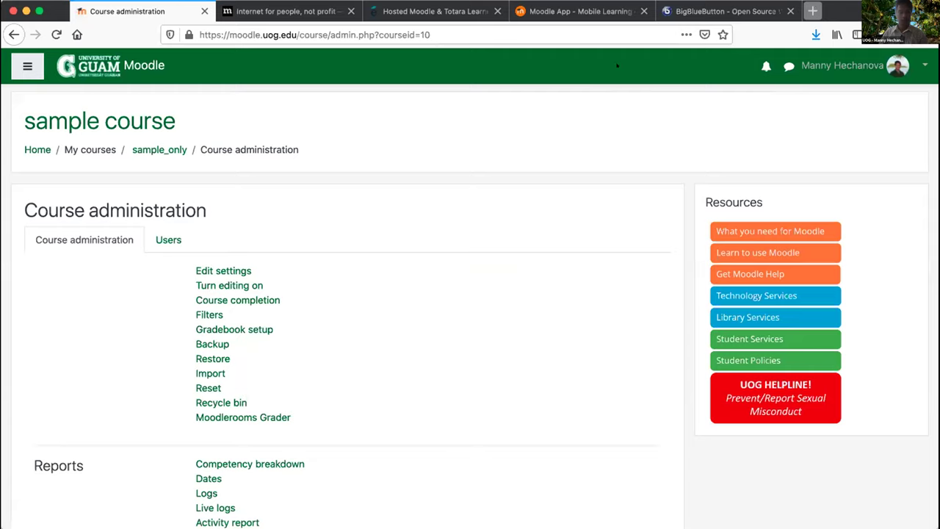
Search the web for "moodle plugin" in a new browser tab and open the Moodle plugins directory.
key(super+t)
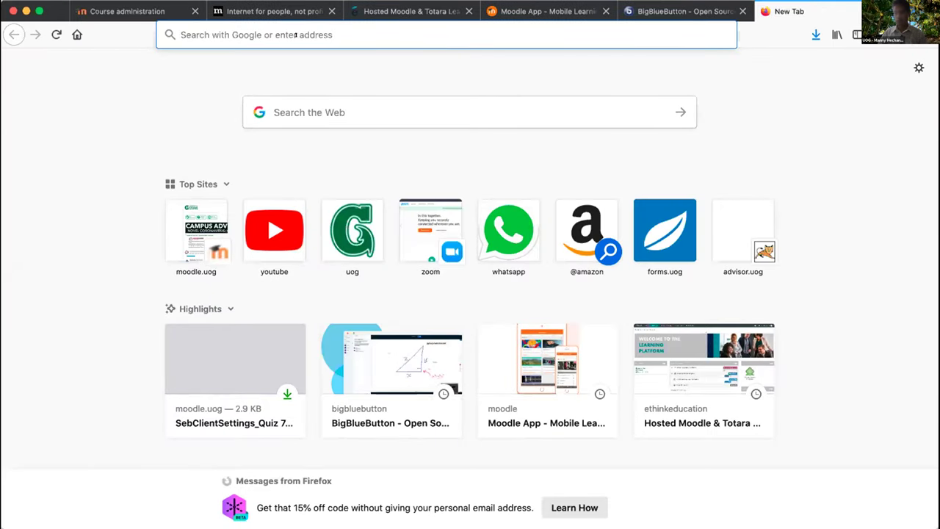
click(274, 26)
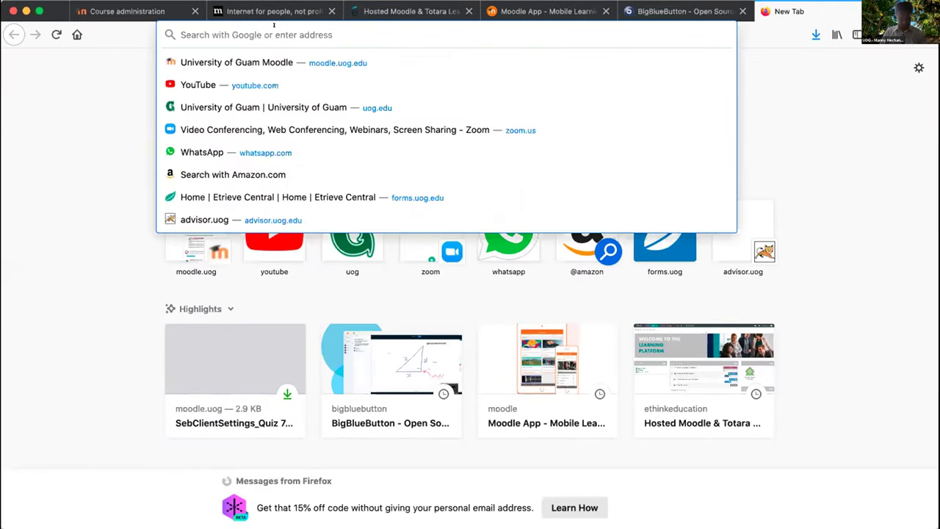
text(moodel)
key(BackSpace)
key(BackSpace)
text(le pu)
key(BackSpace)
text(lugin)
key(Return)
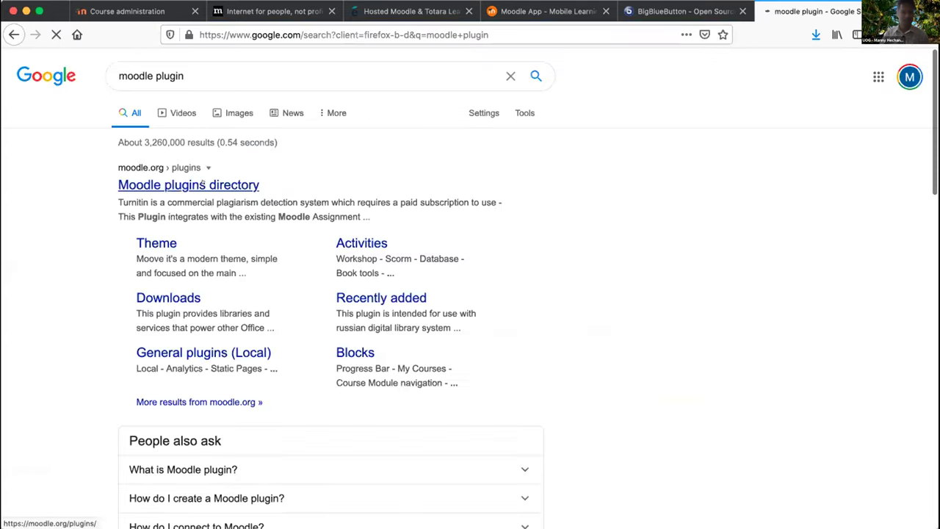
click(203, 184)
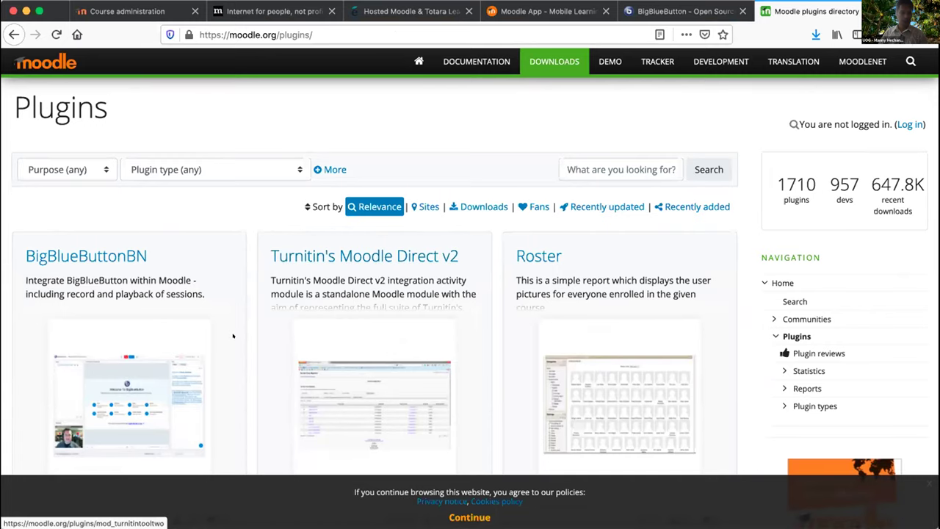
Browse the plugin listings in the Moodle plugins directory and examine what the available plugins offer.
scroll(119, 204, down, 2)
scroll(119, 204, down, 3)
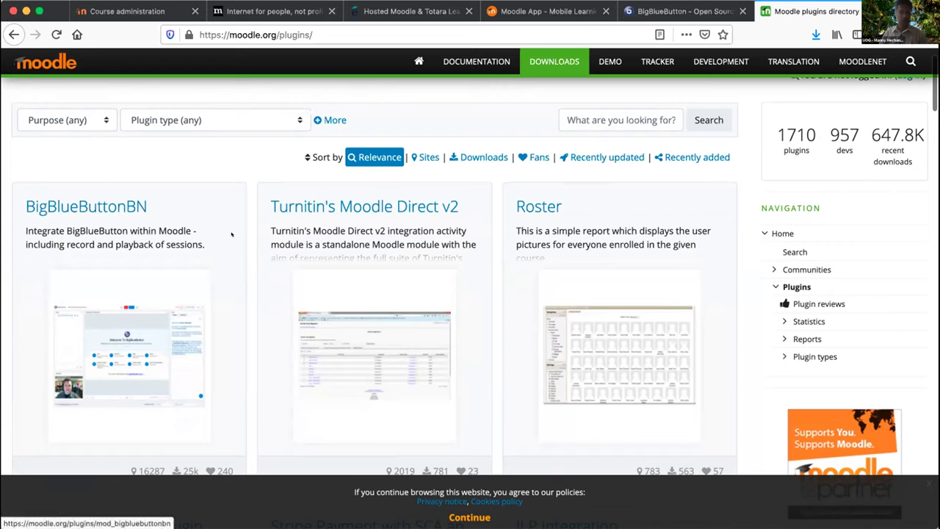
scroll(297, 200, down, 1)
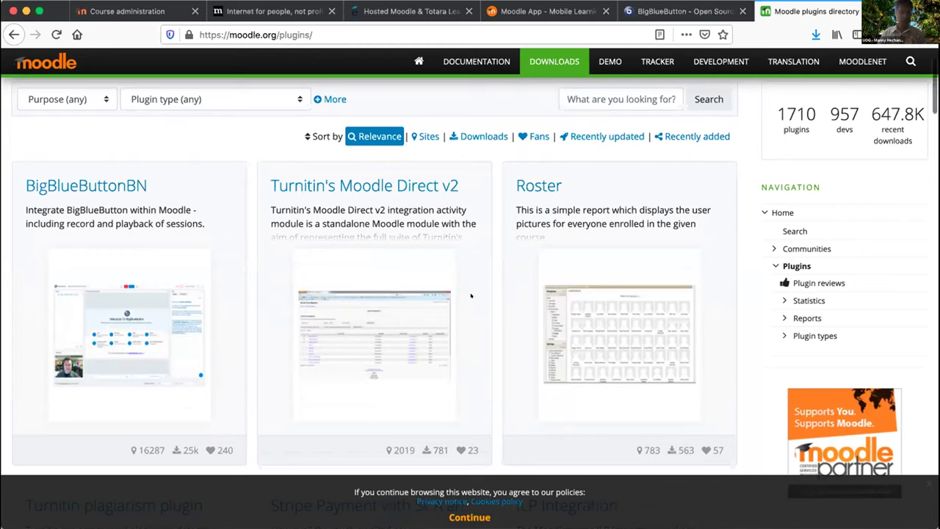
scroll(360, 253, up, 1)
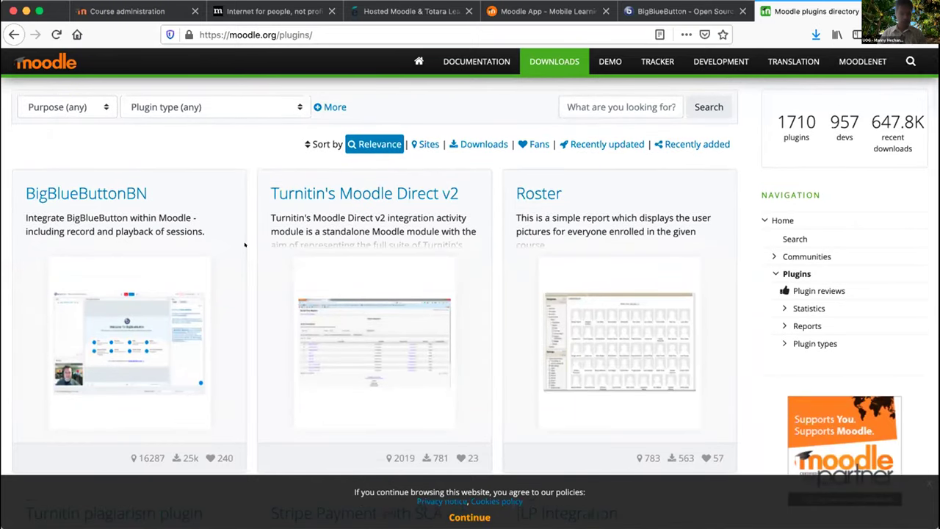
scroll(244, 244, down, 1)
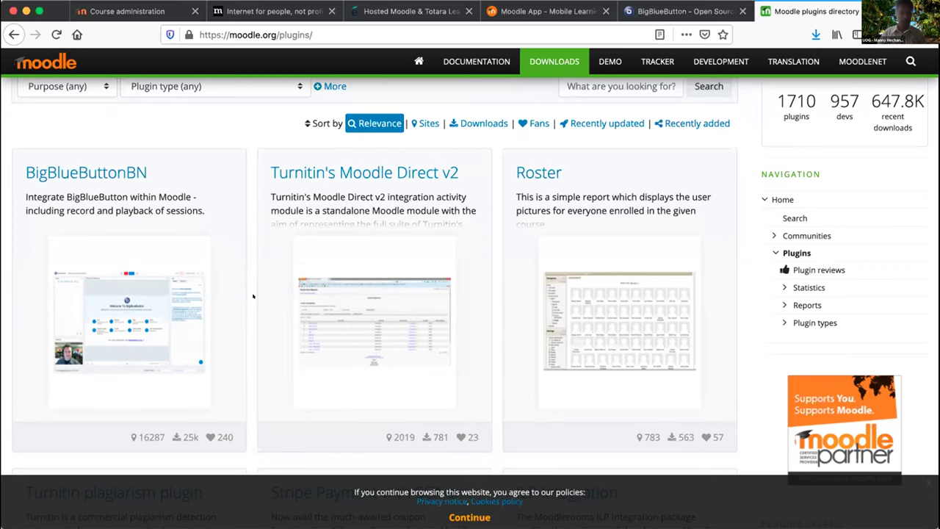
scroll(253, 296, down, 5)
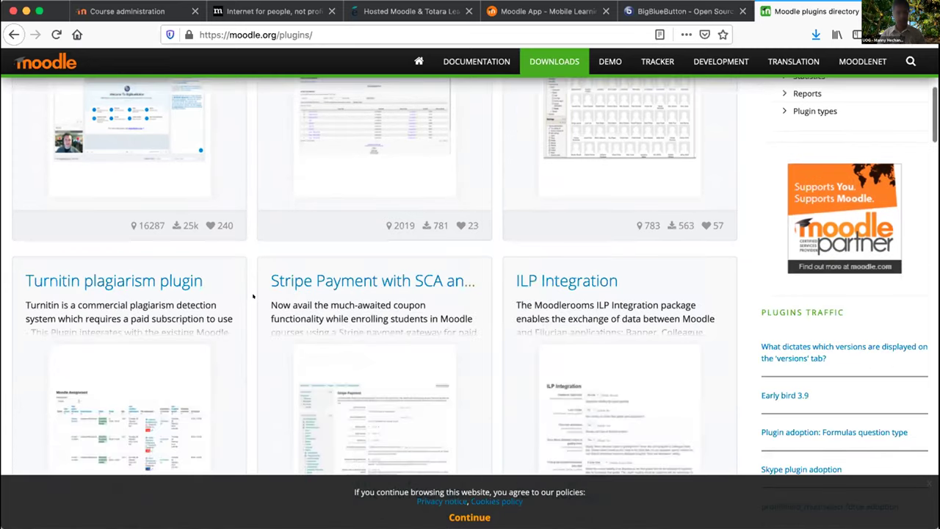
scroll(253, 296, down, 4)
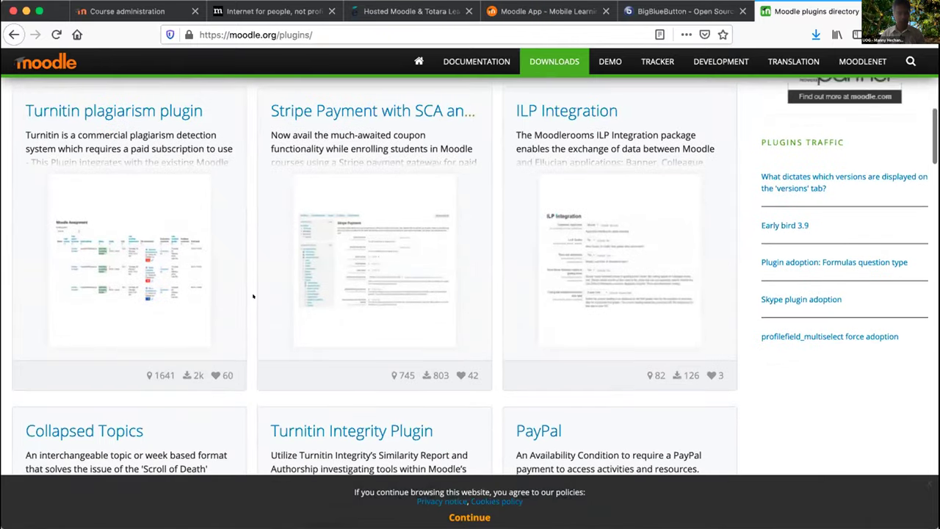
scroll(252, 296, down, 5)
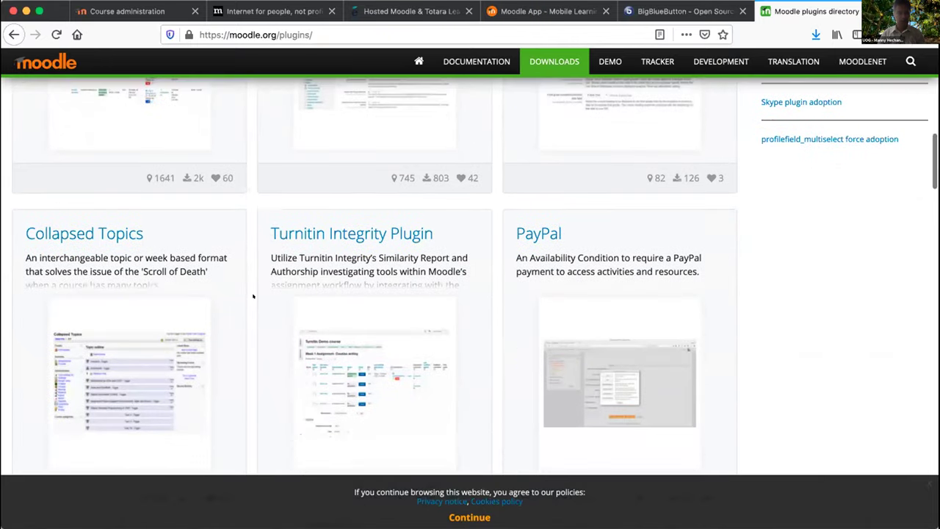
scroll(253, 296, down, 12)
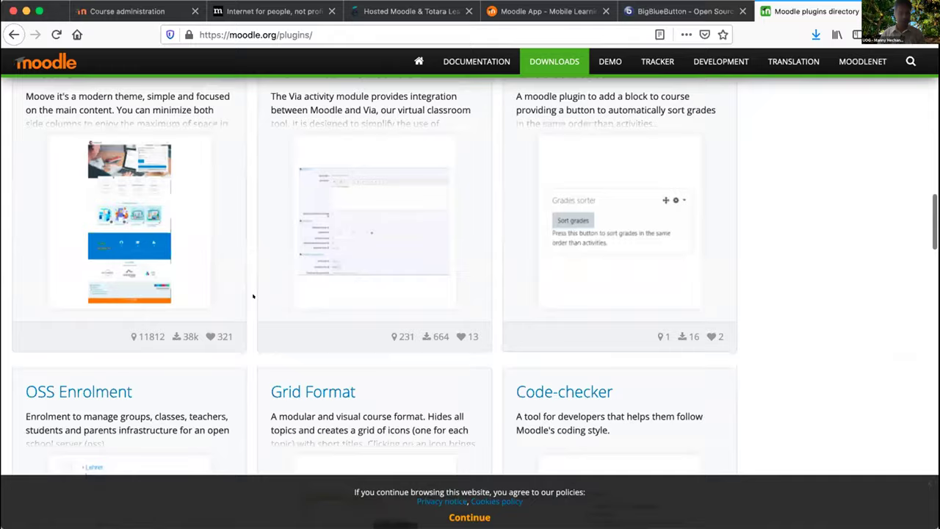
scroll(252, 296, down, 7)
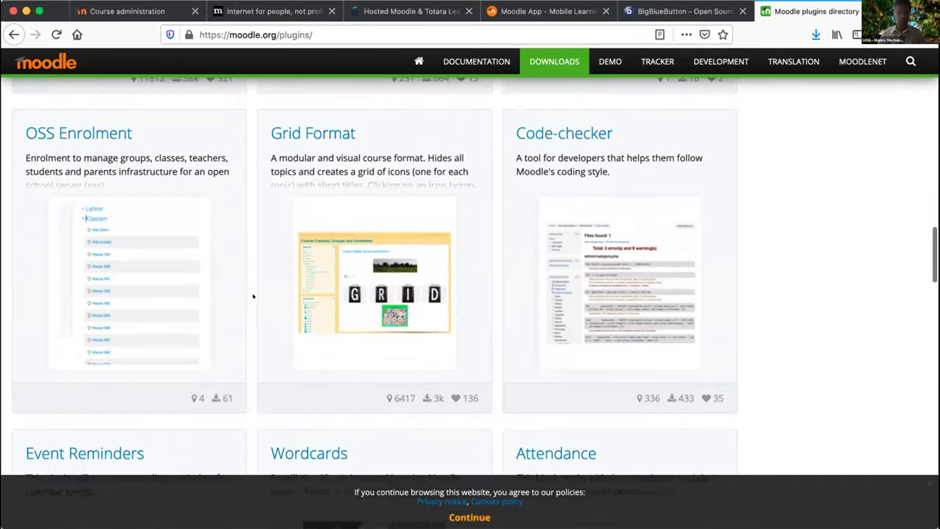
Look through the remaining plugins in the directory, from Event Reminders to the end of the list, and return to the earlier entries.
scroll(253, 296, down, 6)
scroll(252, 296, down, 5)
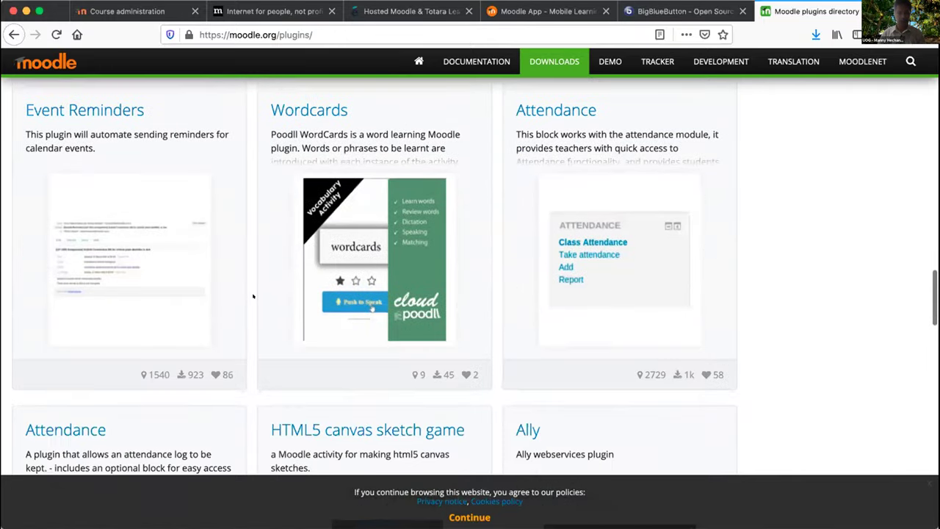
scroll(253, 296, down, 3)
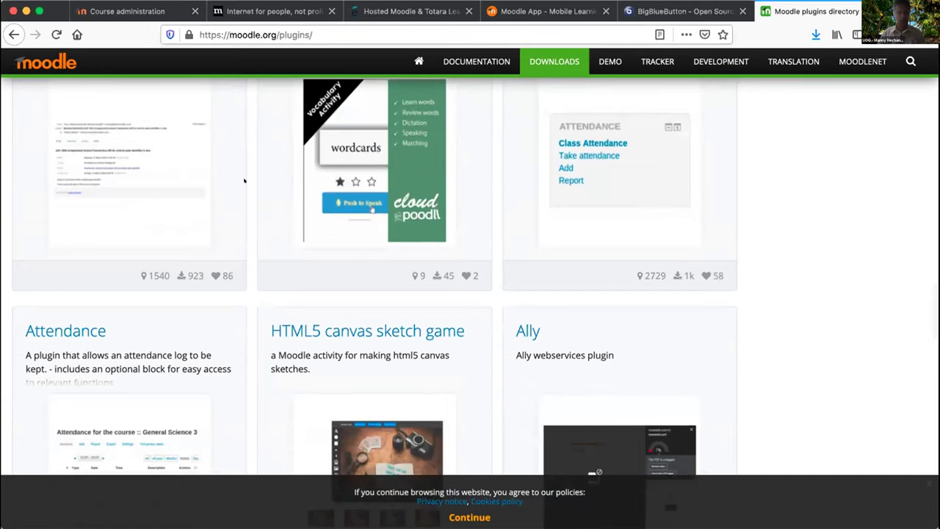
scroll(244, 179, down, 2)
scroll(244, 180, down, 10)
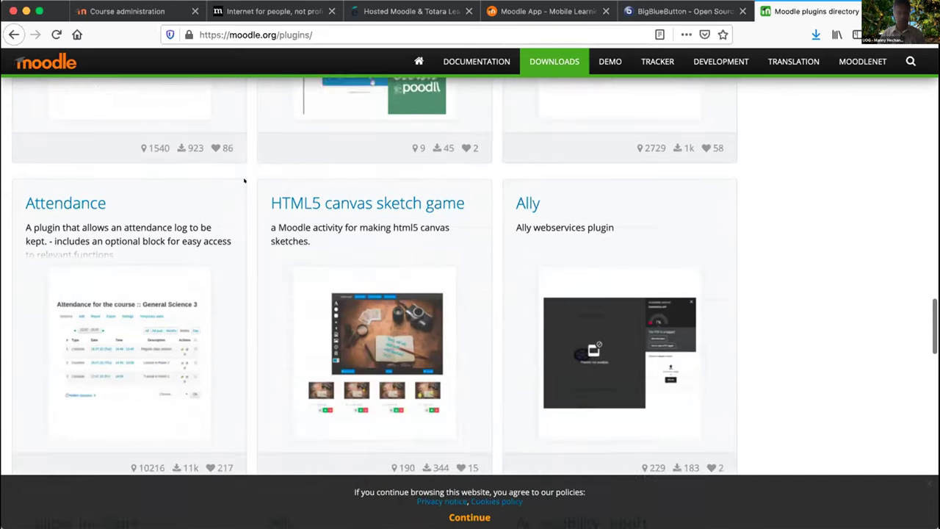
scroll(245, 180, down, 10)
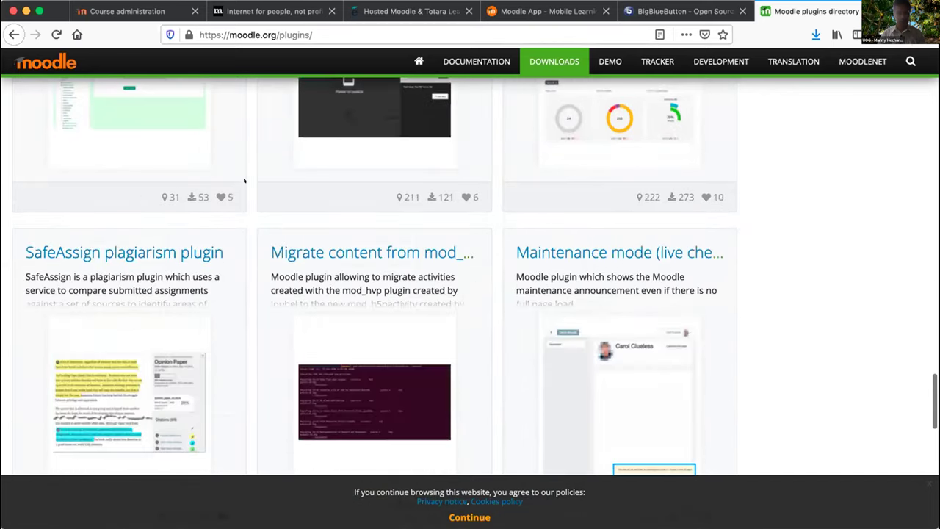
scroll(252, 171, down, 4)
scroll(252, 171, down, 15)
scroll(335, 264, up, 20)
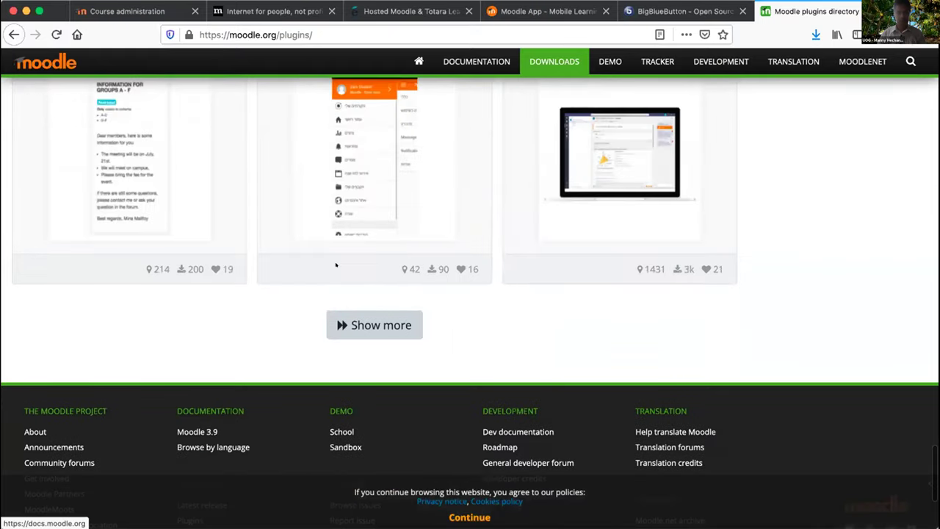
scroll(336, 264, up, 20)
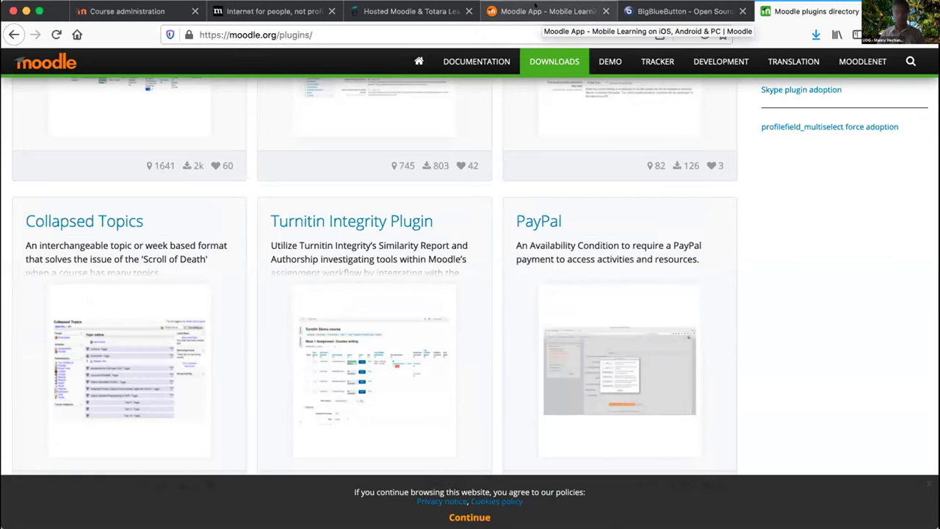
Return to the sample course's administration page and open its Logs report.
click(118, 12)
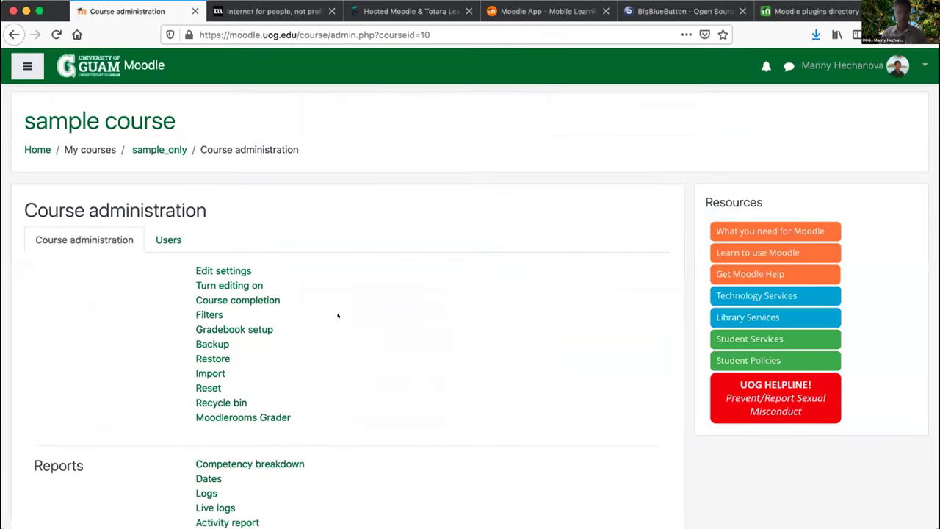
scroll(338, 316, down, 1)
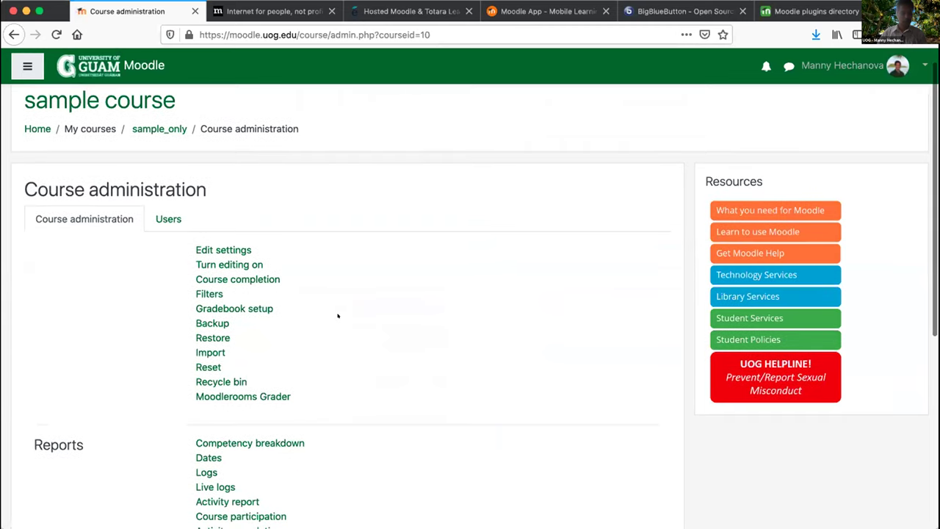
scroll(276, 336, down, 4)
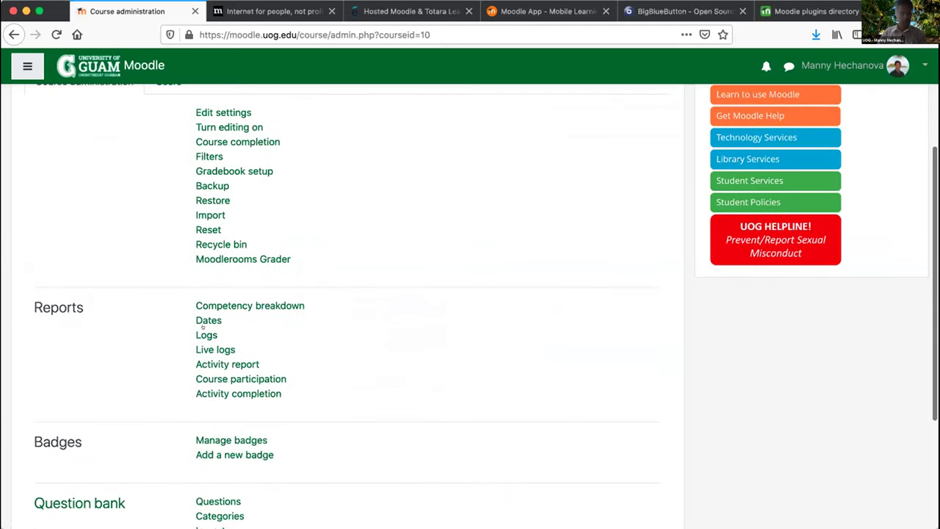
scroll(326, 346, up, 1)
scroll(326, 347, down, 2)
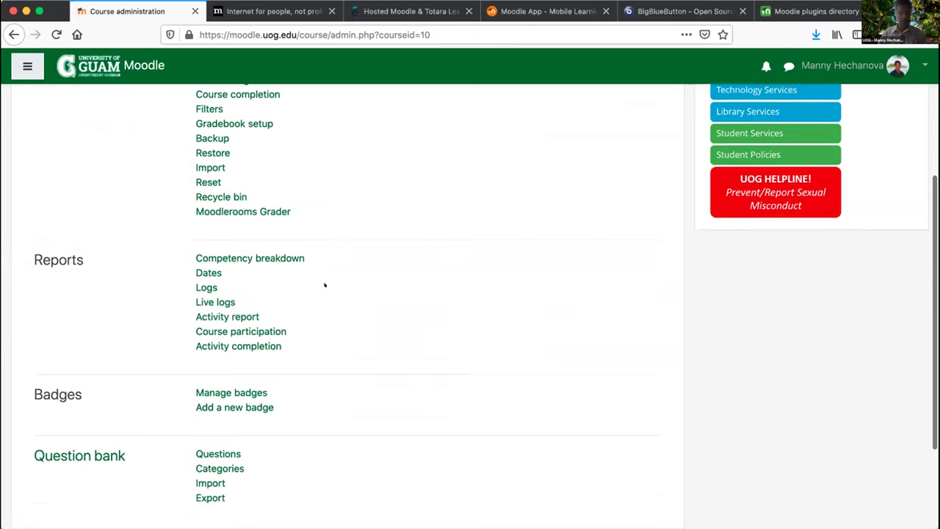
click(199, 286)
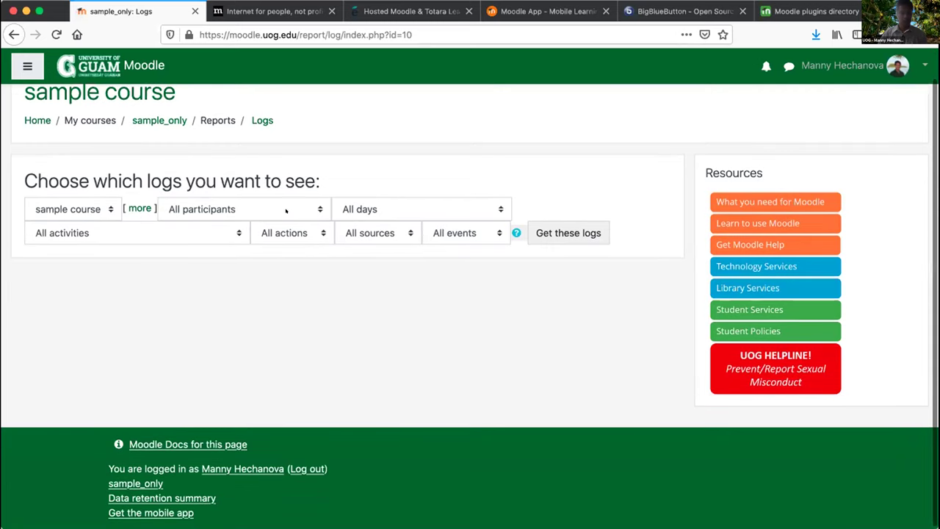
Filter the sample course logs to a single named participant and retrieve the matching log entries.
click(318, 210)
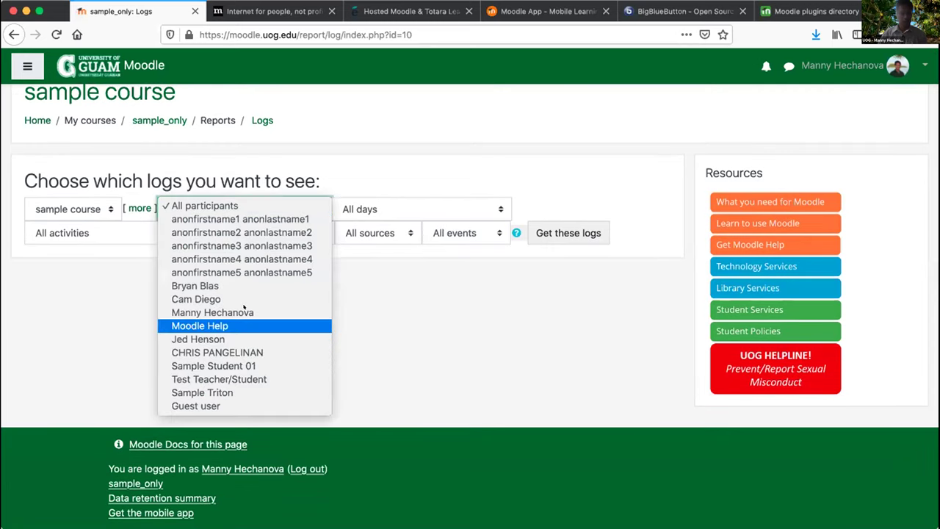
key(Escape)
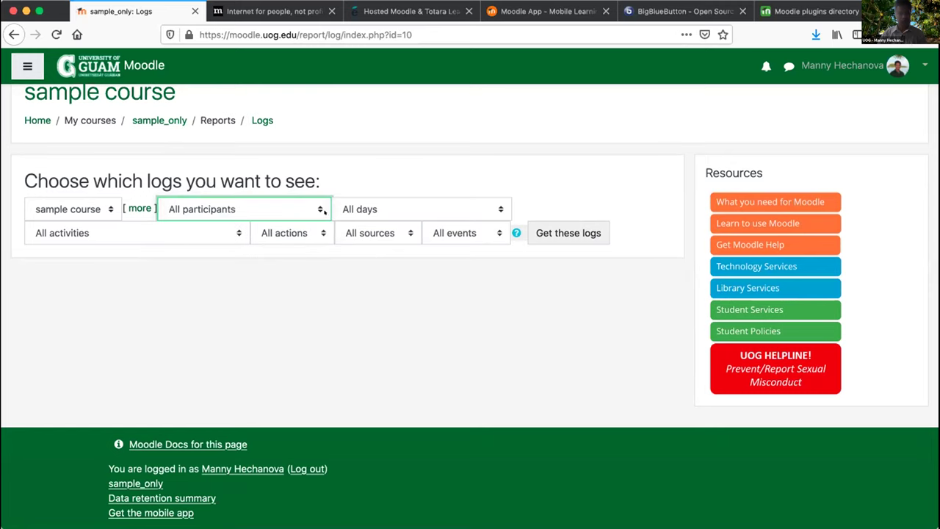
key(Down)
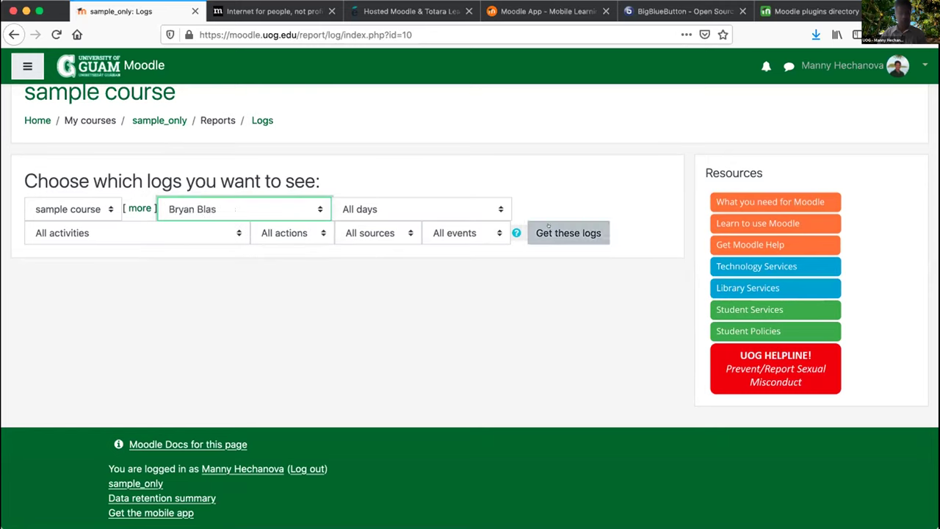
click(548, 228)
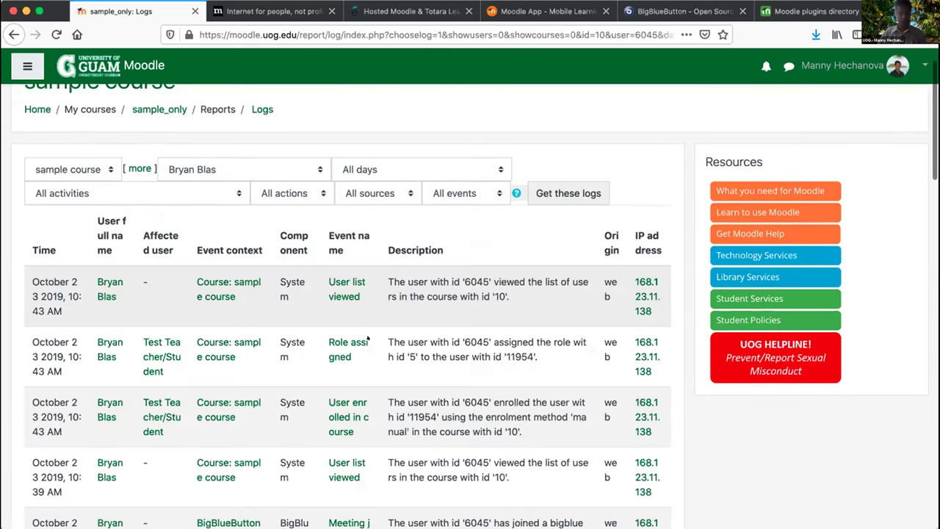
Examine the participant's log entries and the file formats offered for downloading the table data.
scroll(368, 338, down, 15)
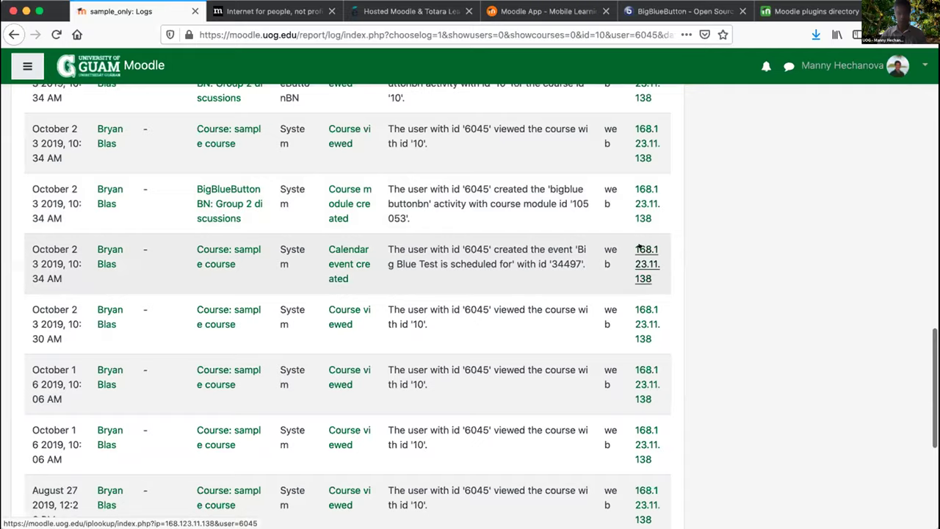
scroll(420, 309, down, 5)
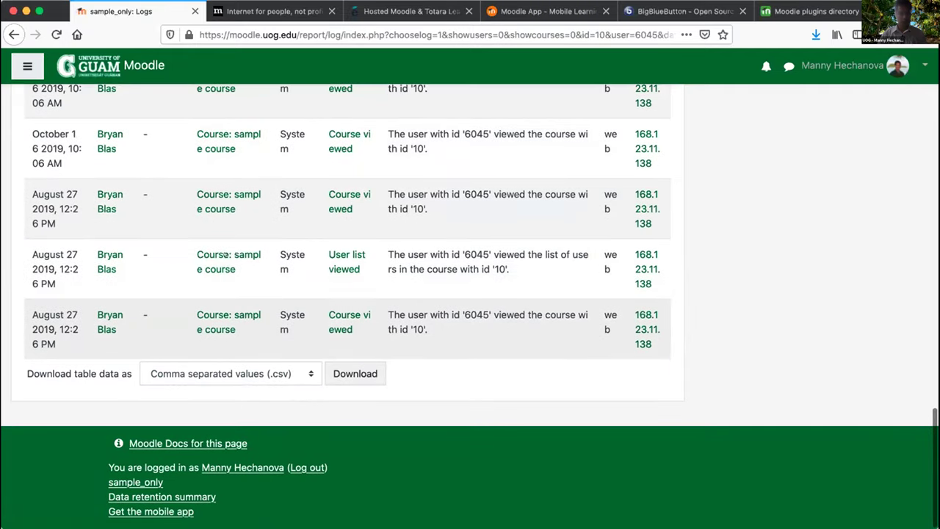
click(293, 371)
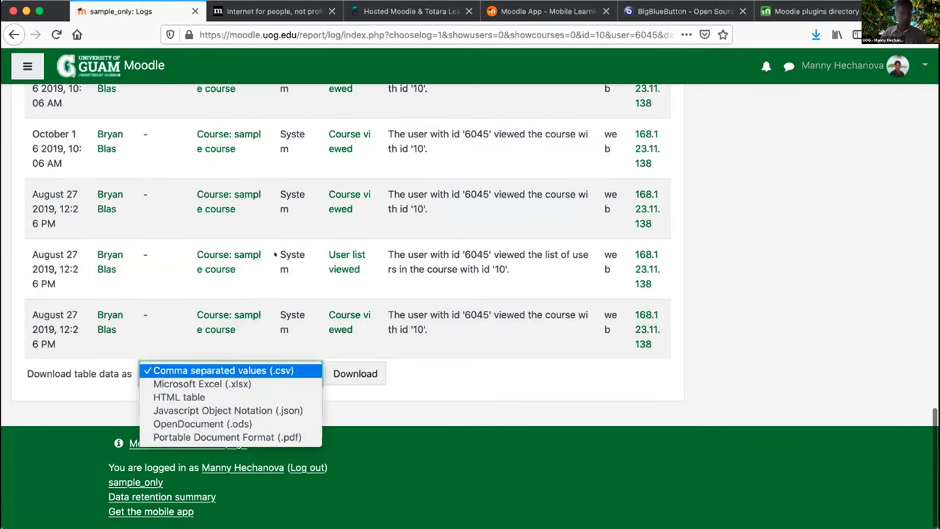
click(399, 369)
scroll(399, 368, up, 5)
scroll(400, 368, up, 10)
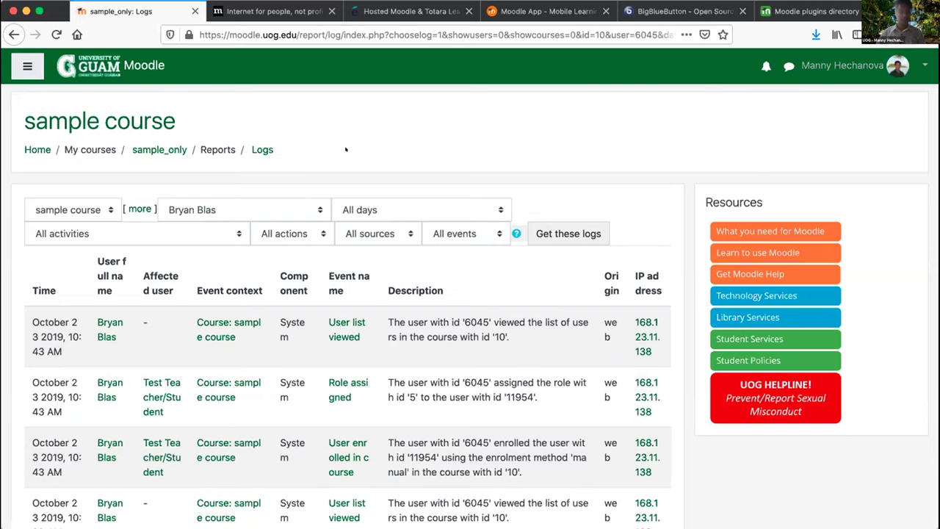
scroll(335, 151, up, 1)
Go back to the course administration page and review its reports, badges and question bank links.
click(13, 34)
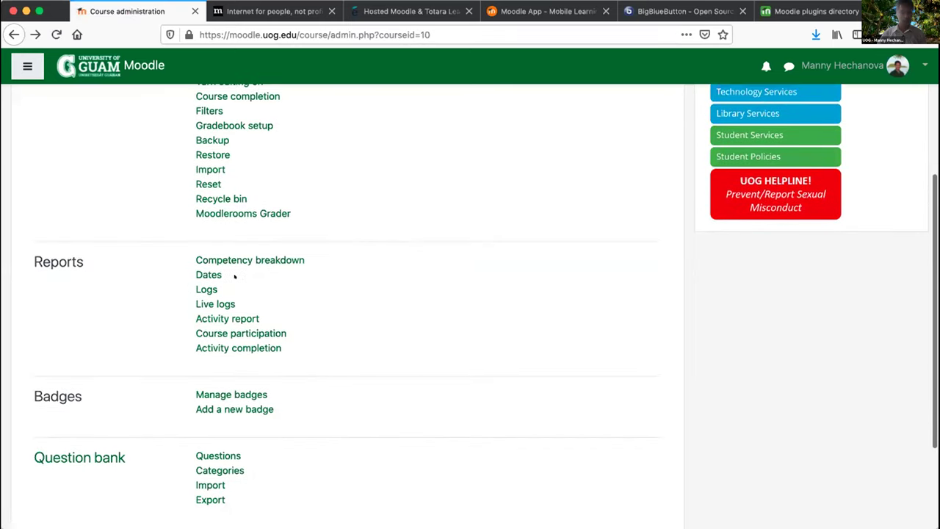
scroll(348, 306, down, 2)
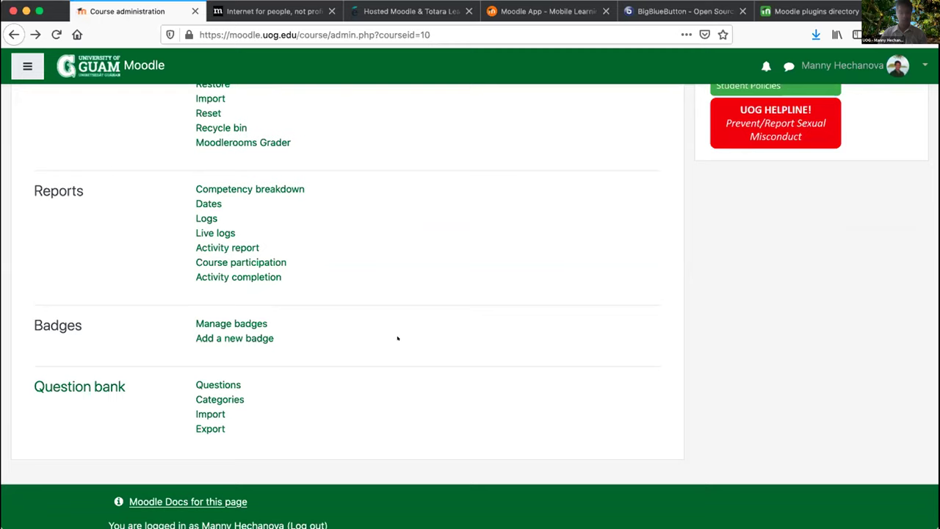
scroll(398, 334, down, 1)
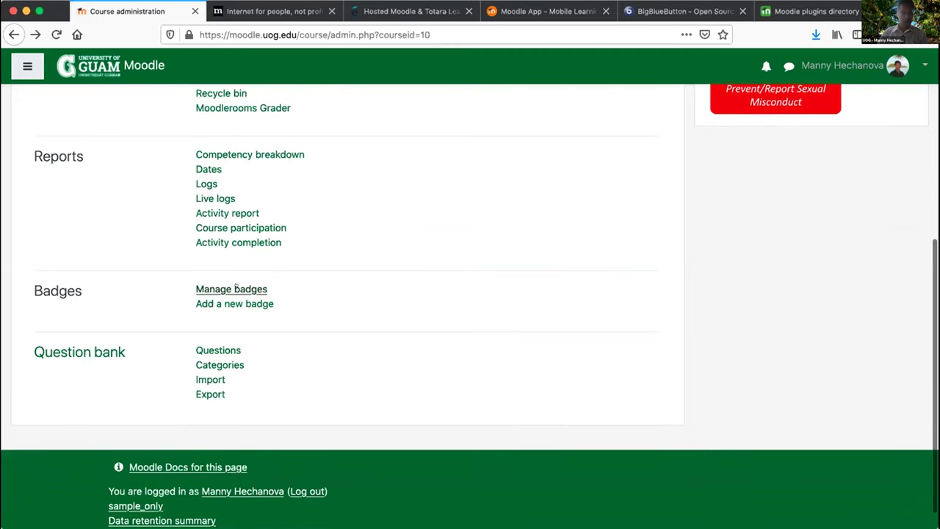
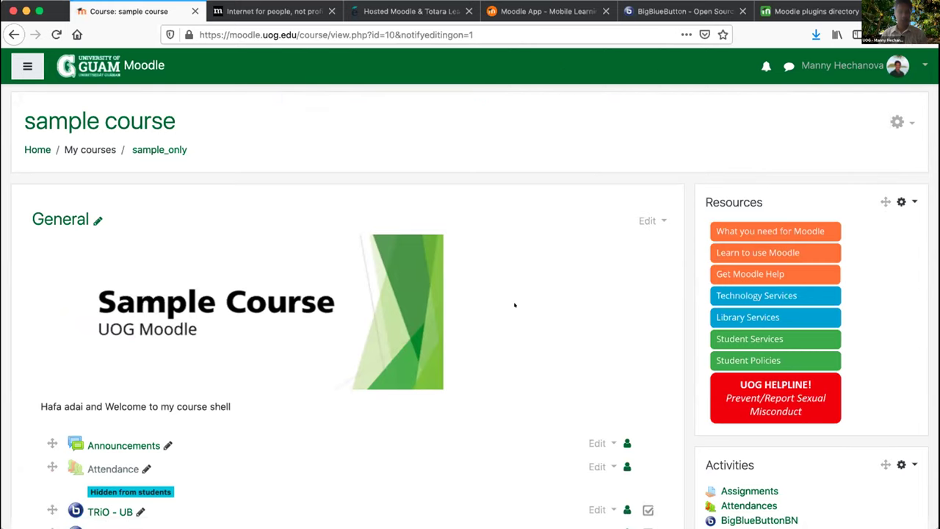
Open the activity and resource chooser for the sample course's General section and look through the available activities and resources.
scroll(514, 305, down, 2)
scroll(514, 304, down, 2)
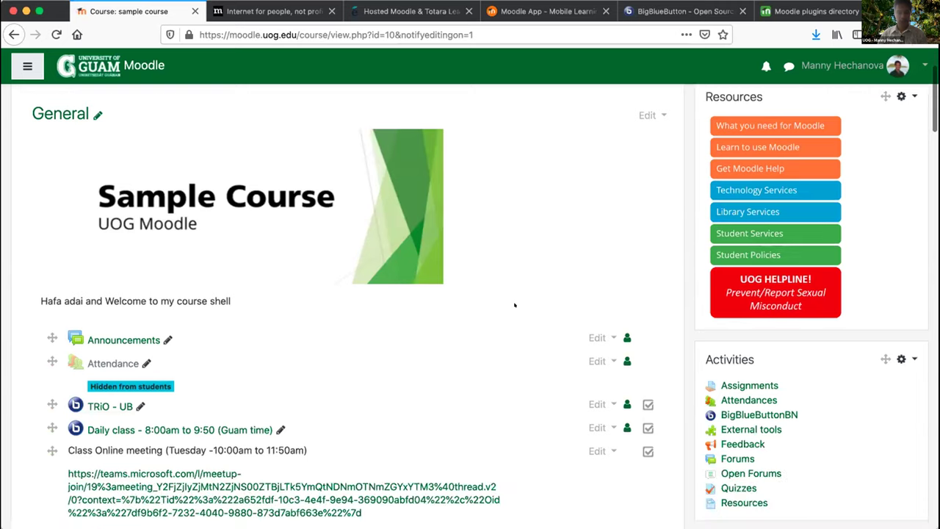
scroll(588, 401, down, 5)
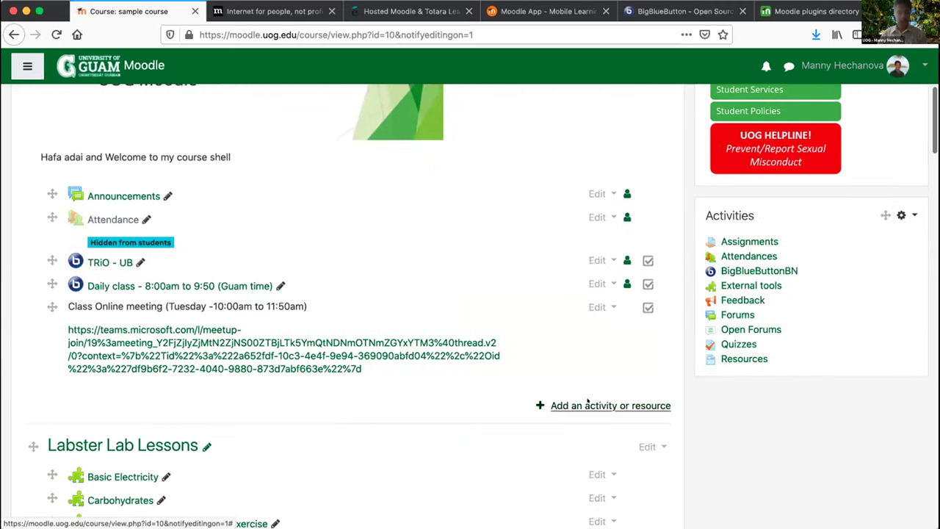
click(588, 406)
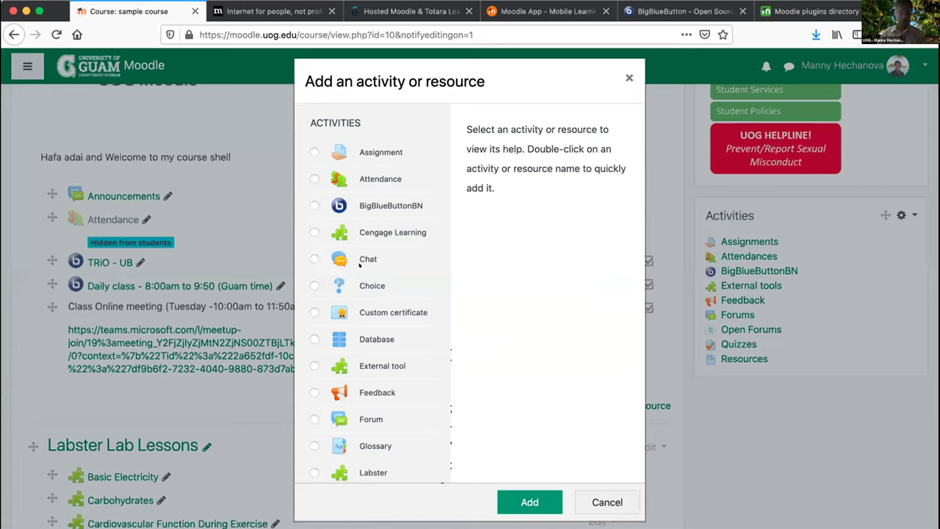
scroll(360, 266, down, 10)
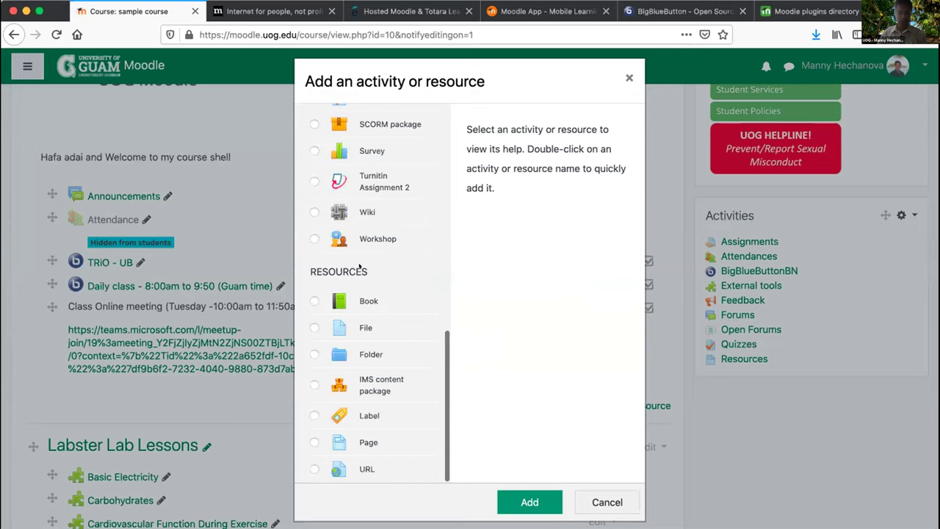
scroll(360, 267, up, 10)
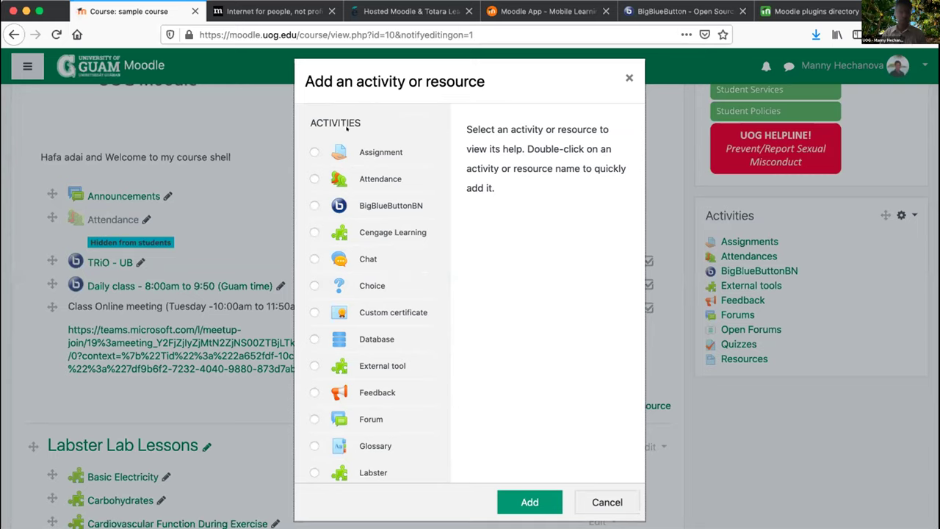
scroll(346, 128, down, 10)
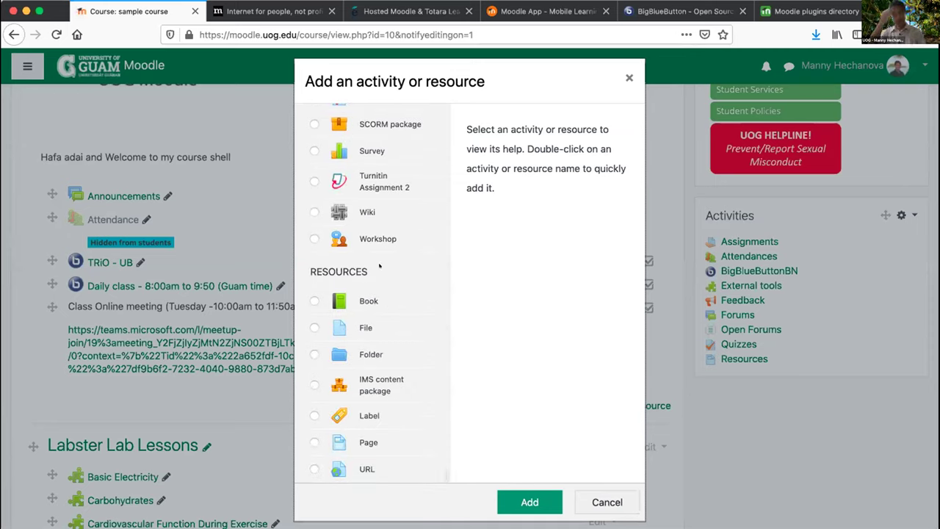
scroll(379, 266, up, 10)
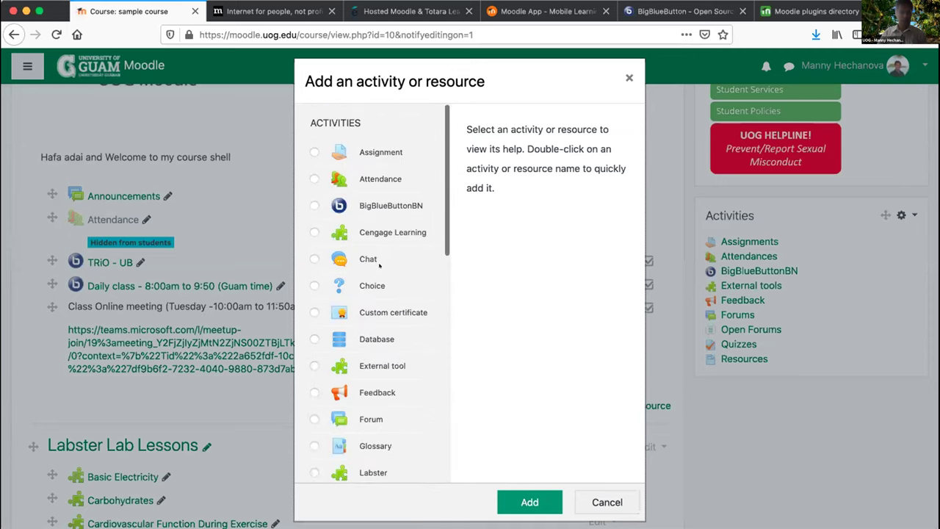
Read the help descriptions of the Assignment, Attendance, Cengage Learning, Chat and Choice activities in the activity chooser.
click(314, 151)
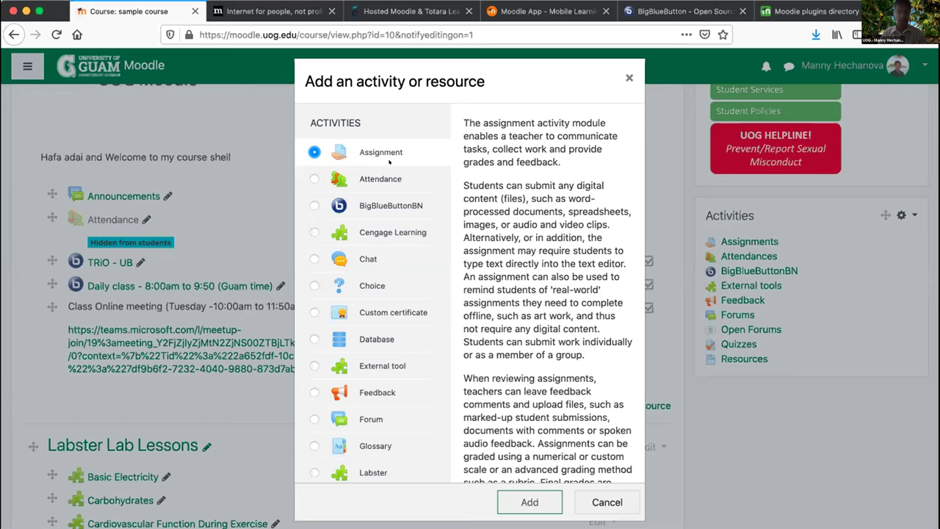
click(313, 178)
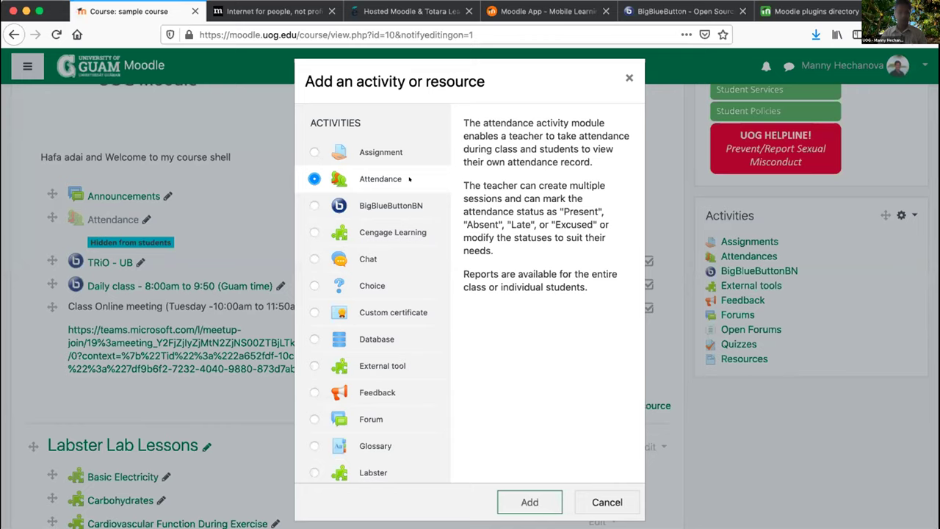
scroll(371, 294, down, 1)
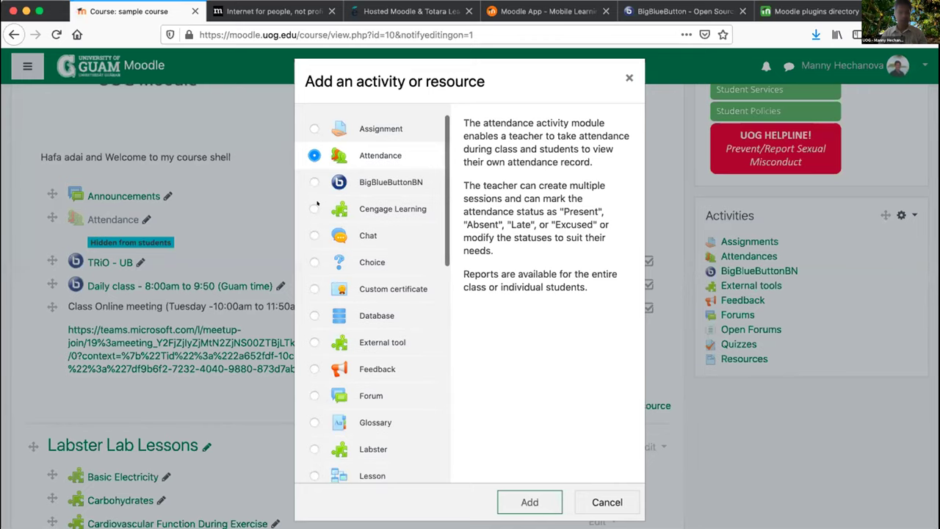
click(315, 207)
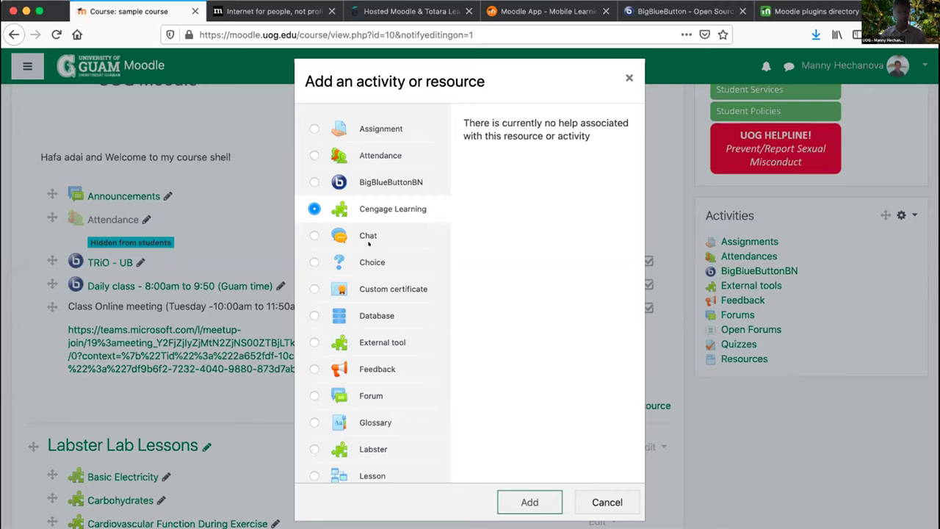
click(306, 235)
scroll(307, 220, down, 1)
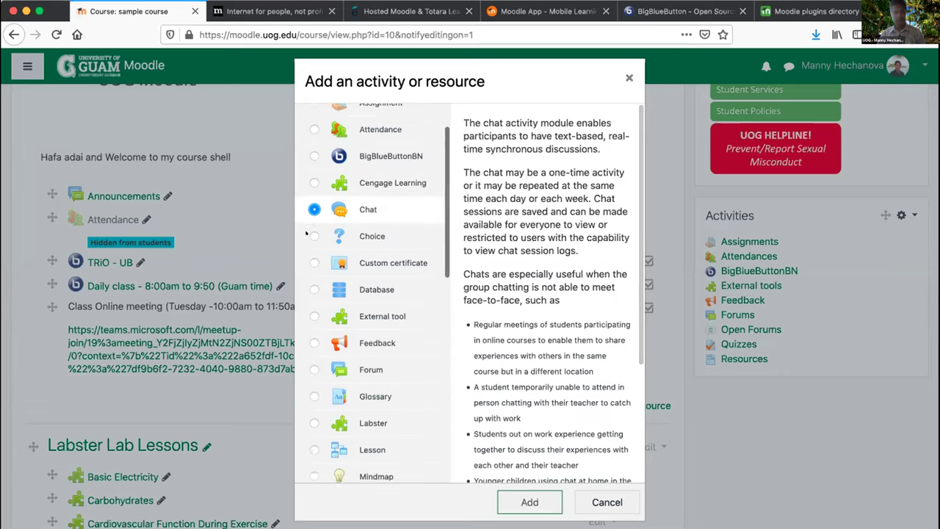
click(307, 213)
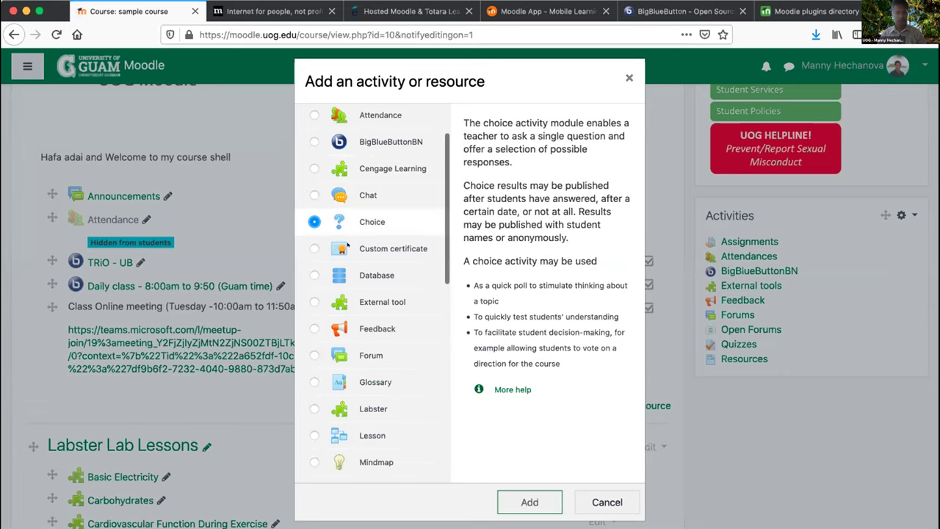
Show the External tool activity's help and look through the remaining activities down to Workshop.
scroll(348, 244, down, 2)
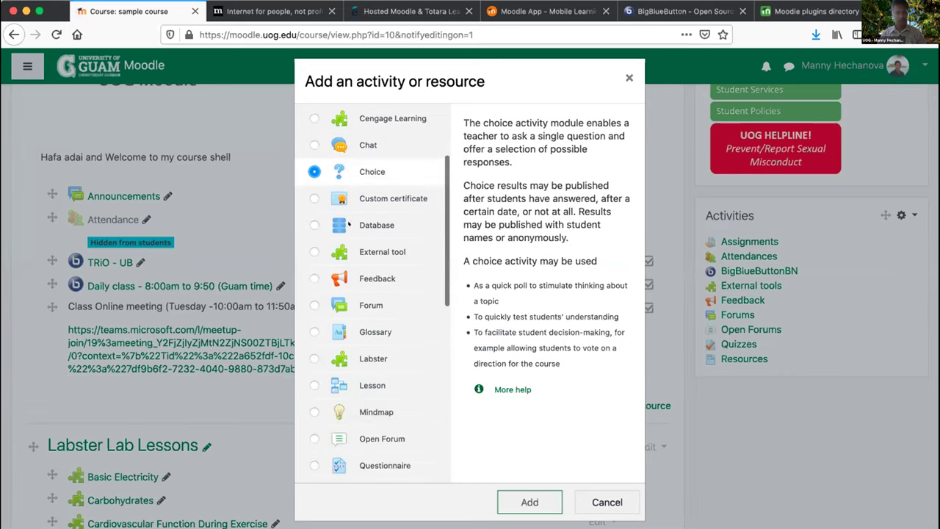
click(311, 243)
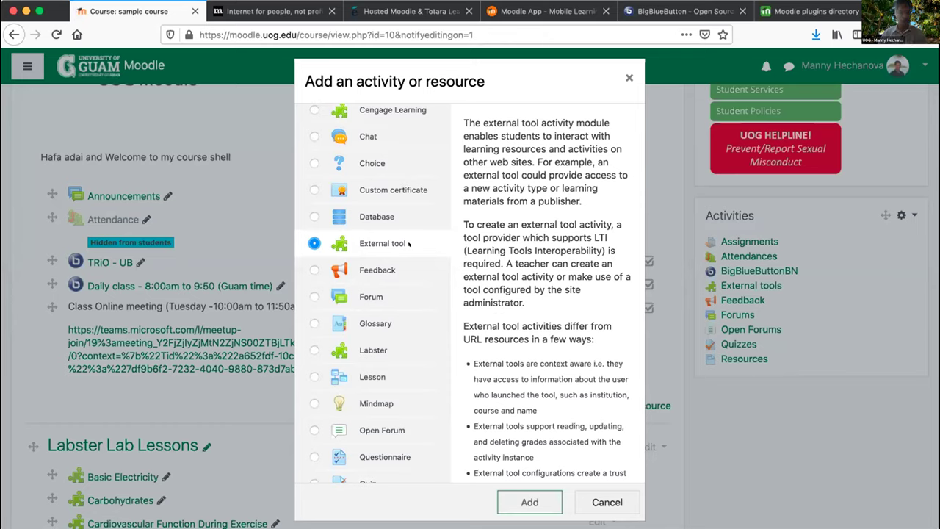
scroll(409, 243, down, 3)
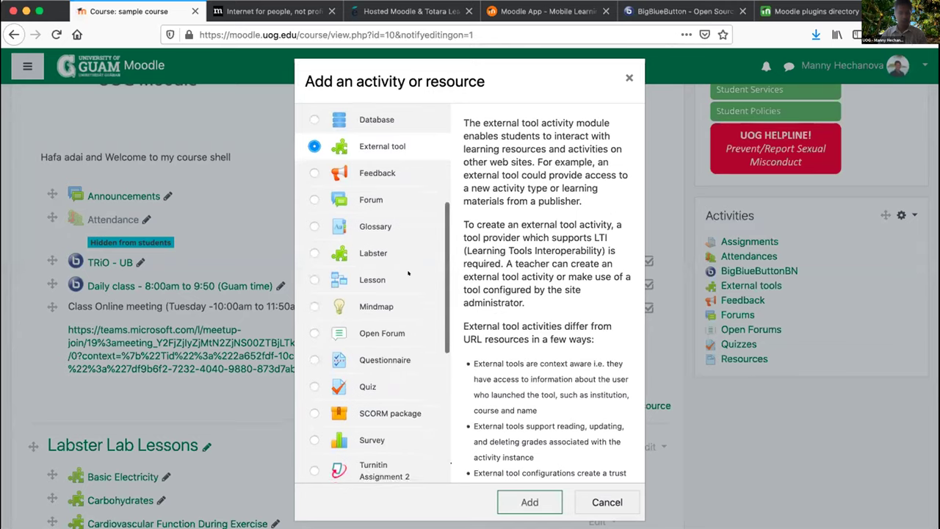
scroll(398, 430, down, 2)
scroll(376, 349, up, 3)
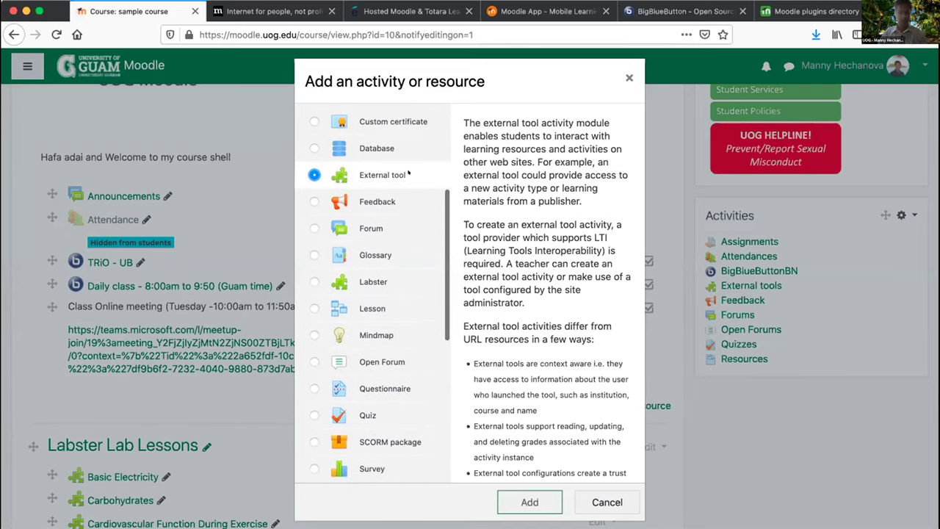
scroll(390, 274, down, 2)
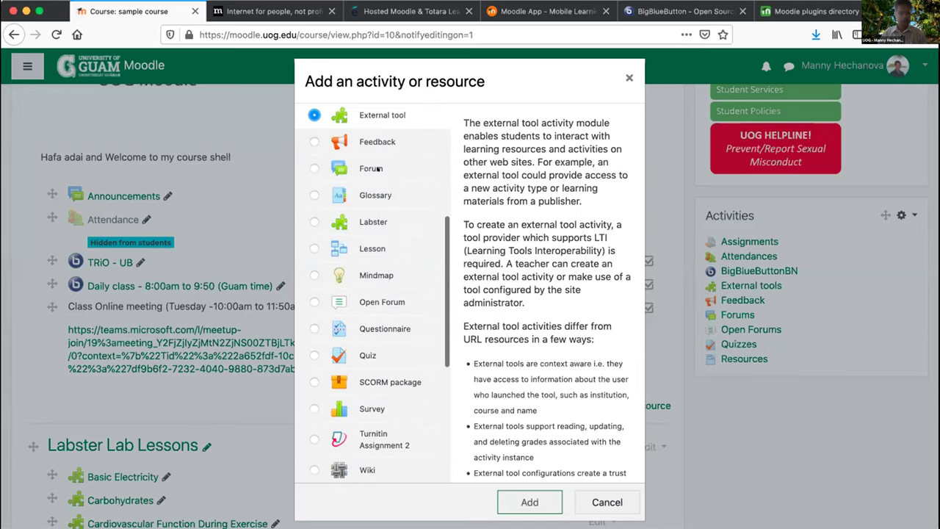
scroll(400, 255, down, 1)
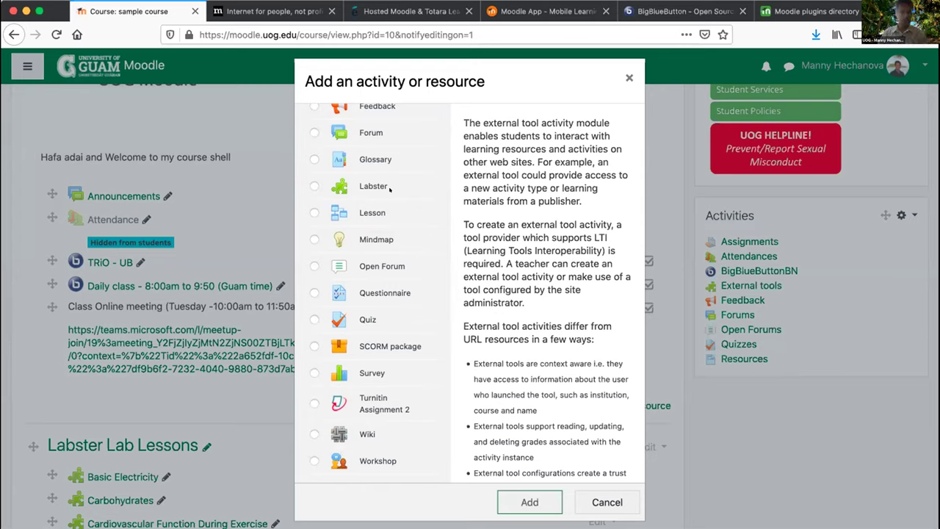
scroll(315, 159, down, 3)
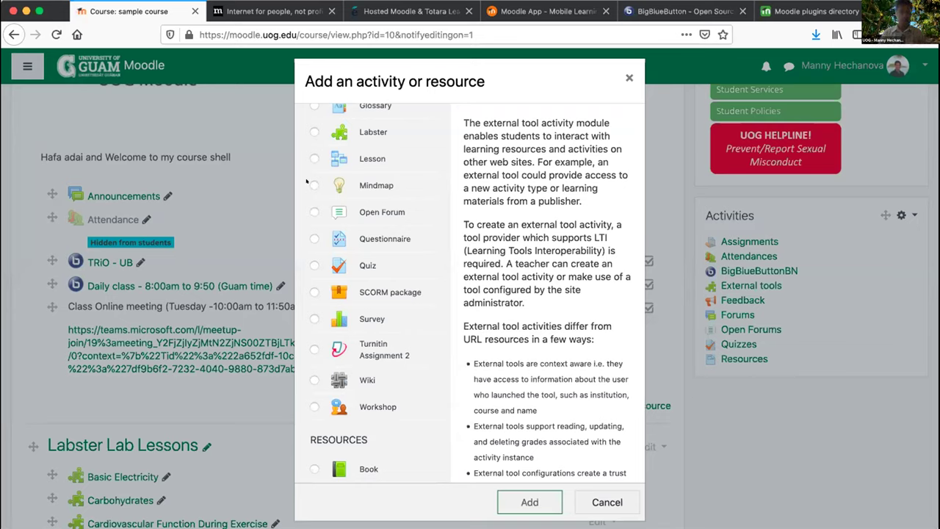
Read the help descriptions of the Mindmap and Quiz activities in the activity chooser.
click(309, 182)
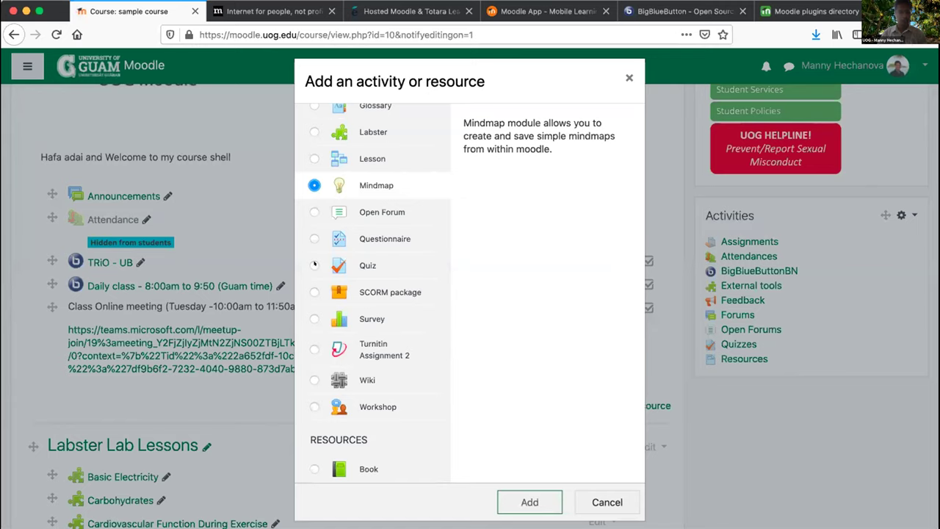
click(313, 265)
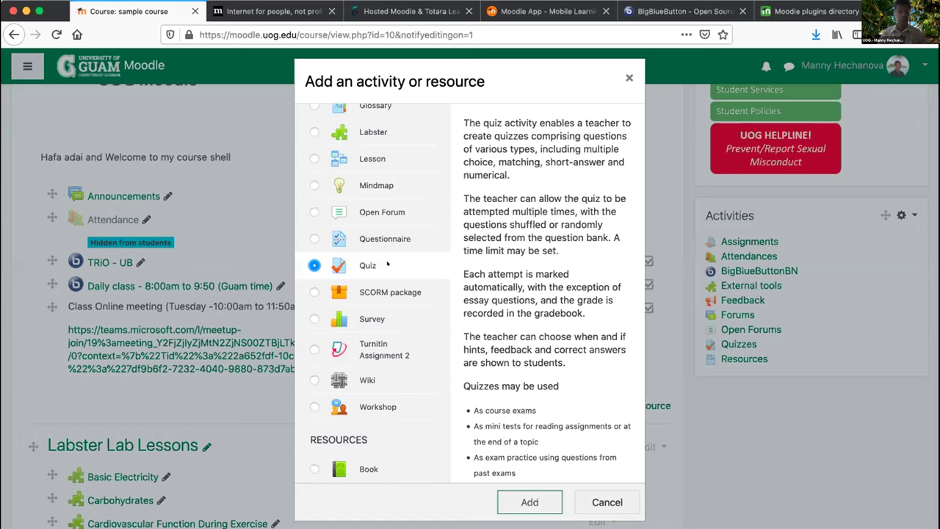
scroll(387, 265, down, 2)
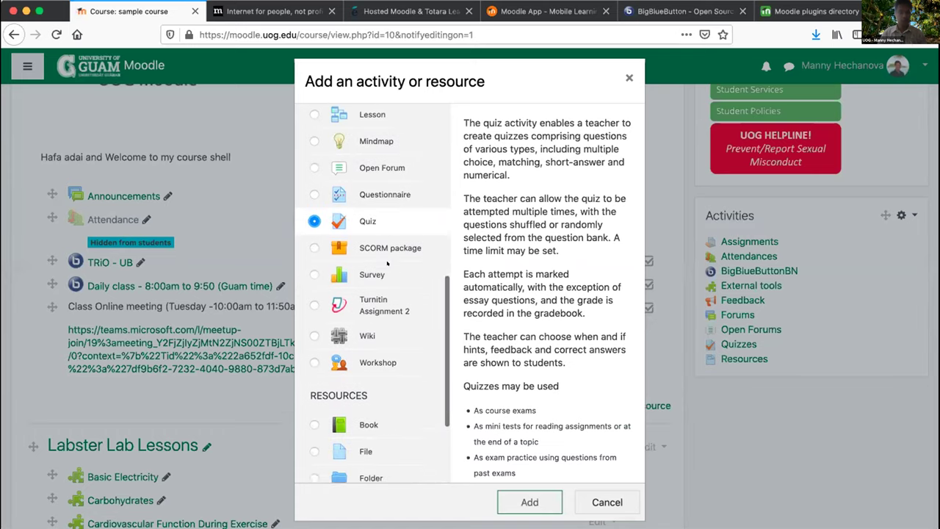
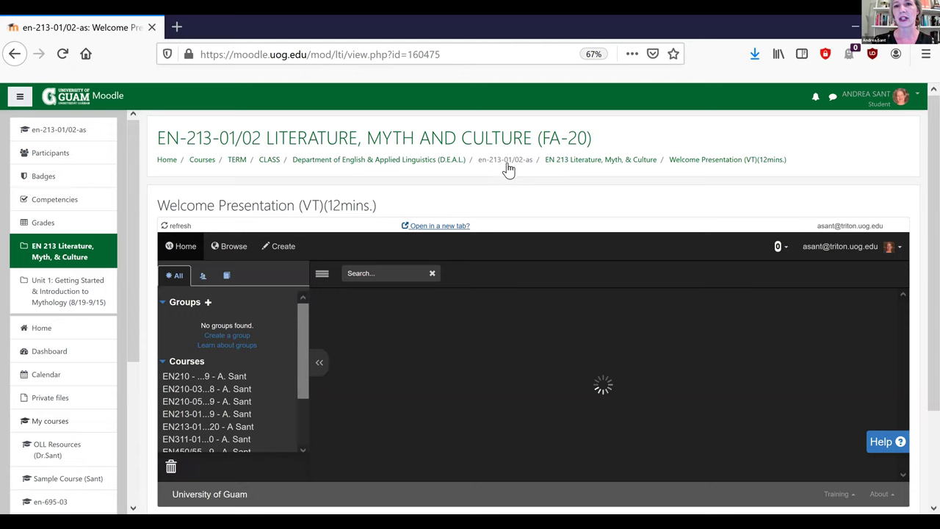
Return to the EN 213 Literature, Myth, & Culture course page and open the News & Transcript Archive forum under Professor's Podium.
click(558, 164)
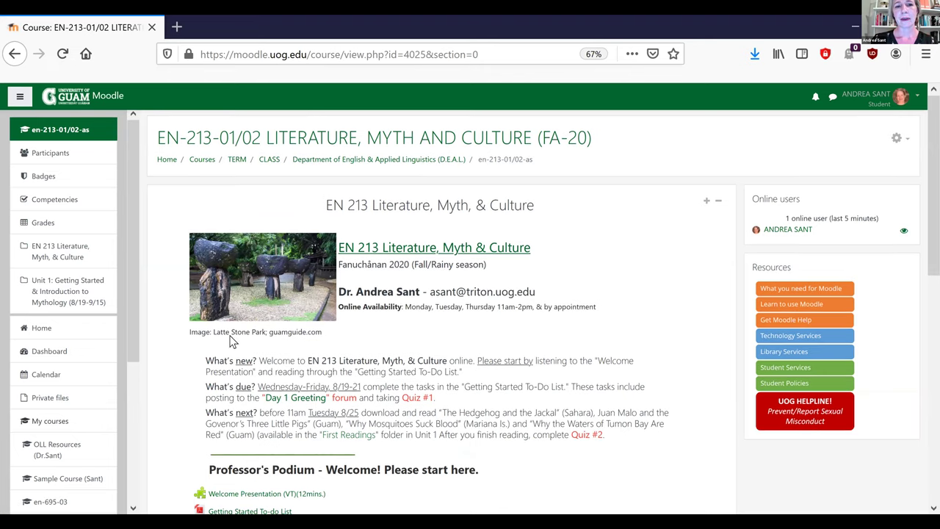
scroll(180, 419, down, 2)
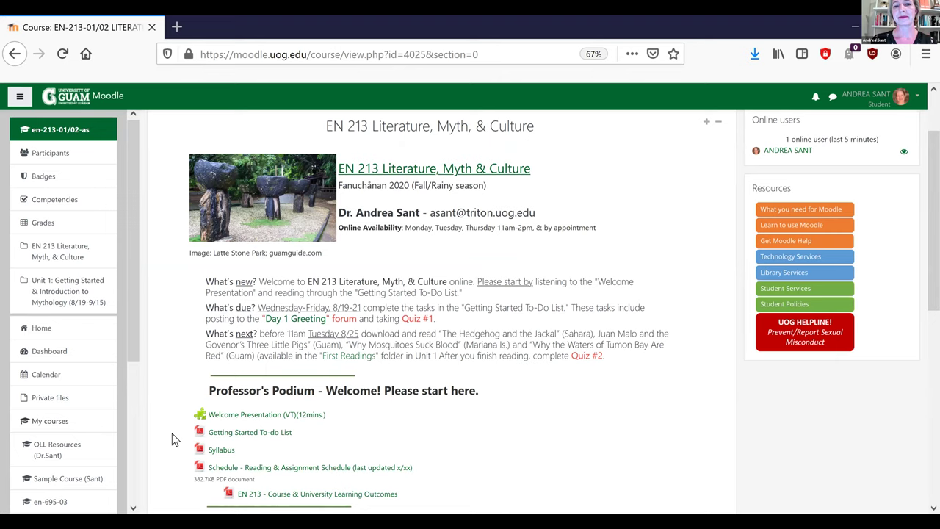
scroll(172, 439, down, 3)
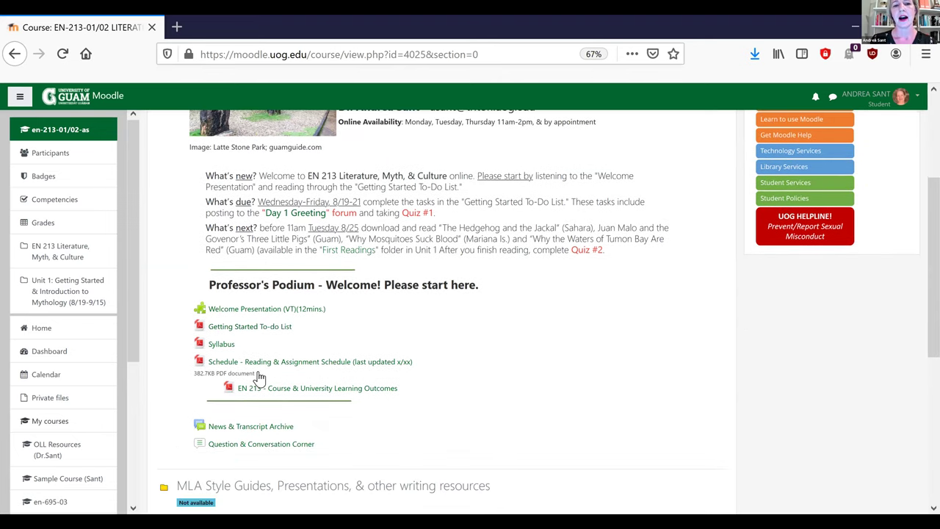
scroll(259, 377, down, 1)
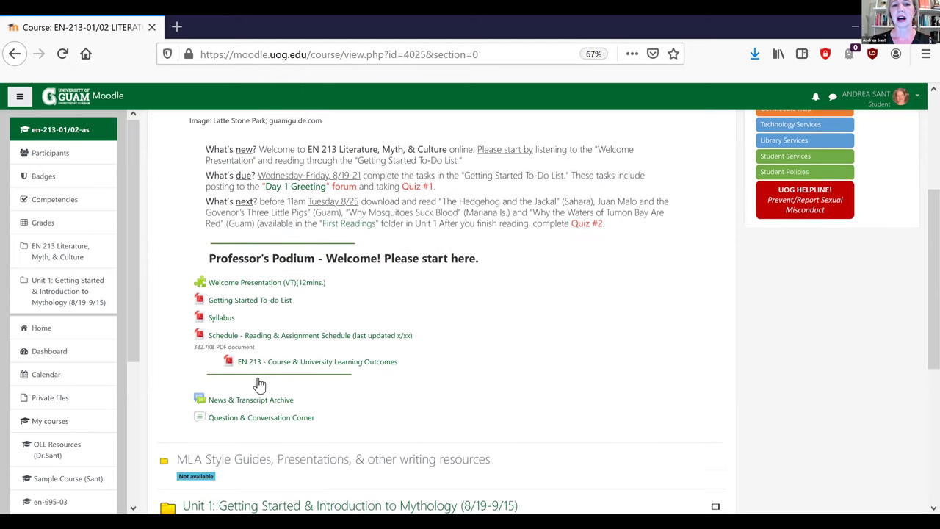
scroll(260, 380, down, 1)
click(258, 376)
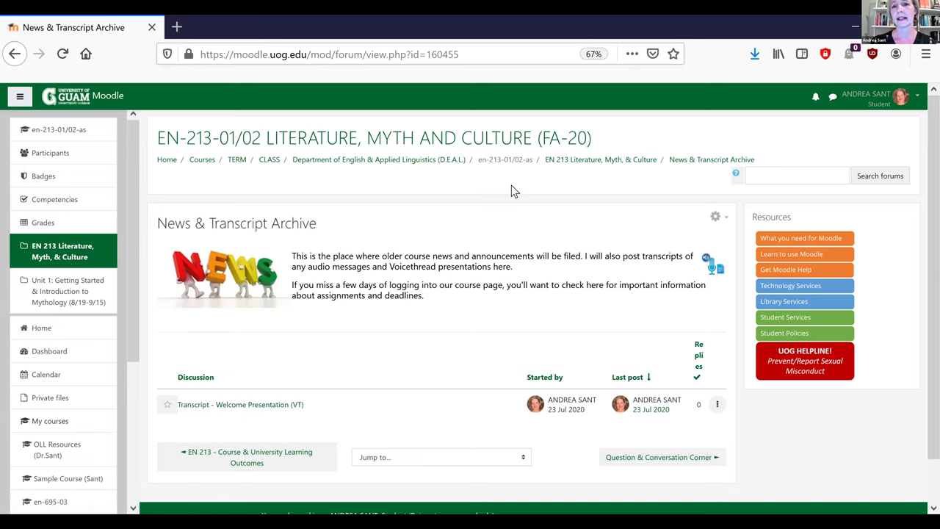
Go back to the EN 213 course page, review the Professor's Podium items and open the Question & Conversation Corner.
click(587, 163)
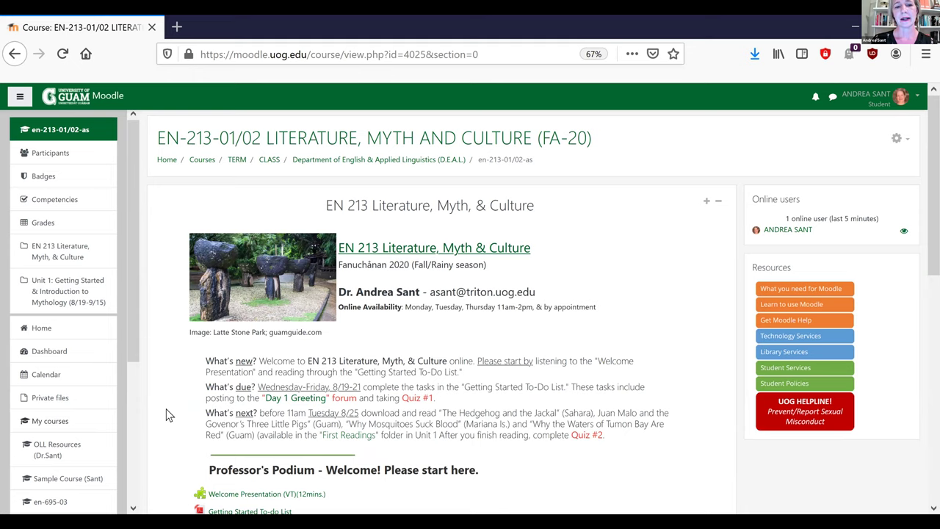
scroll(167, 414, down, 2)
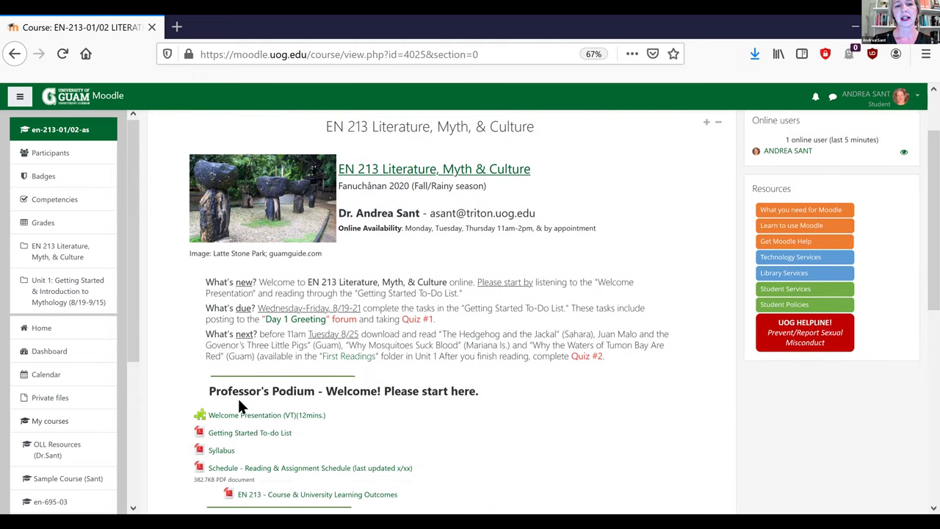
scroll(252, 402, down, 1)
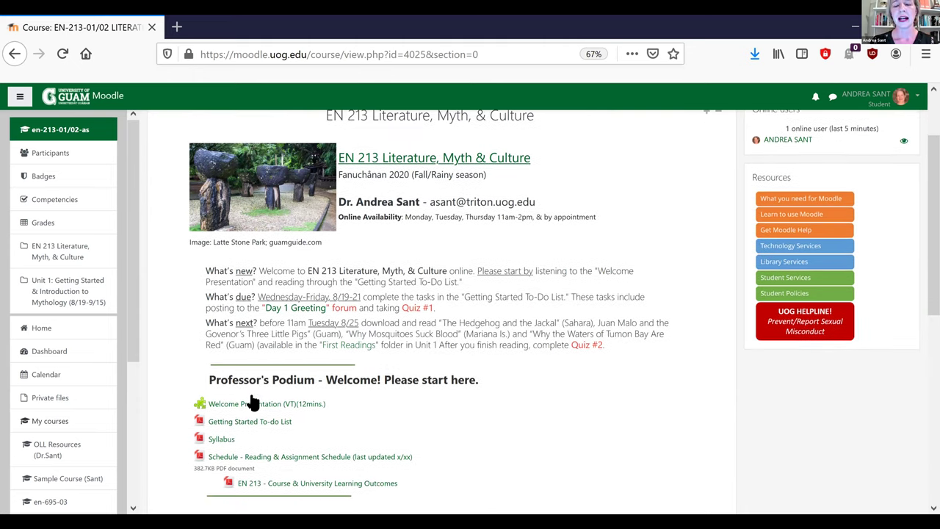
scroll(252, 395, down, 1)
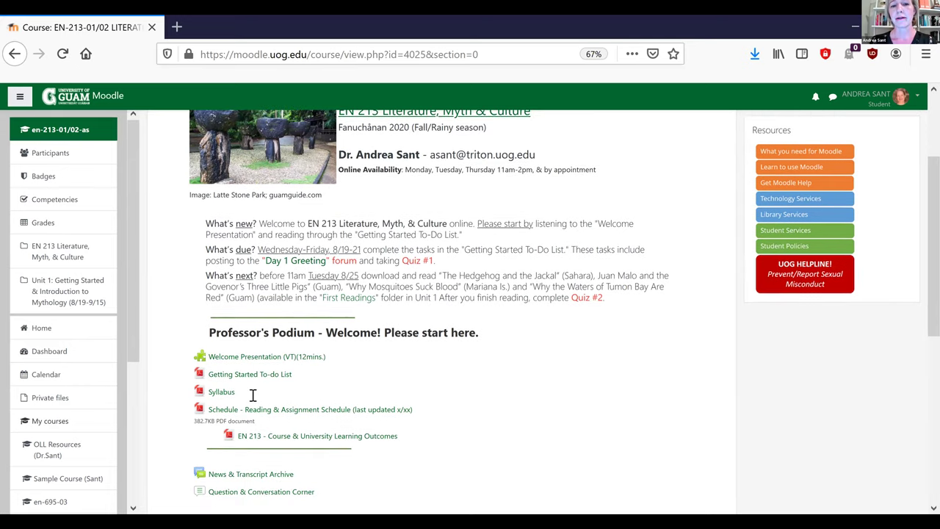
scroll(252, 395, down, 2)
click(252, 393)
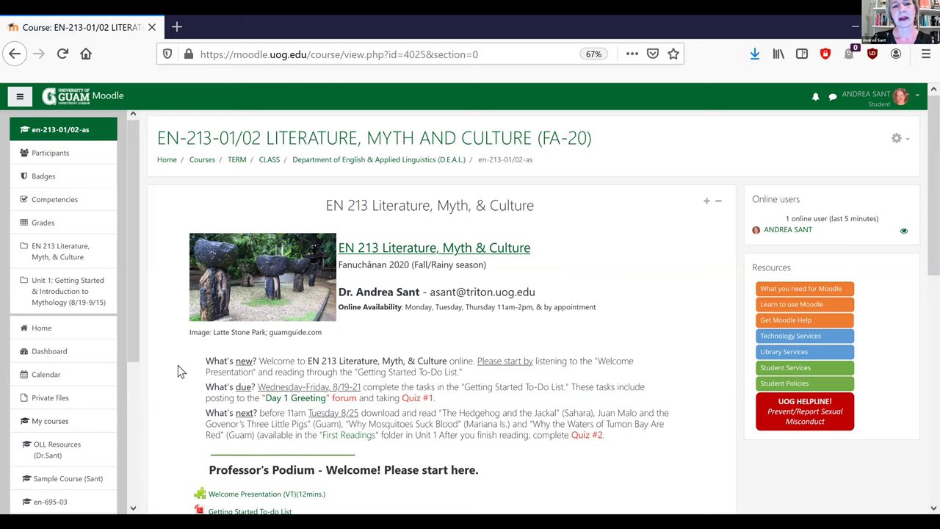
Look over the unit folders on the EN 213 course page and open Unit 1: Getting Started & Introduction to Mythology.
scroll(262, 346, down, 5)
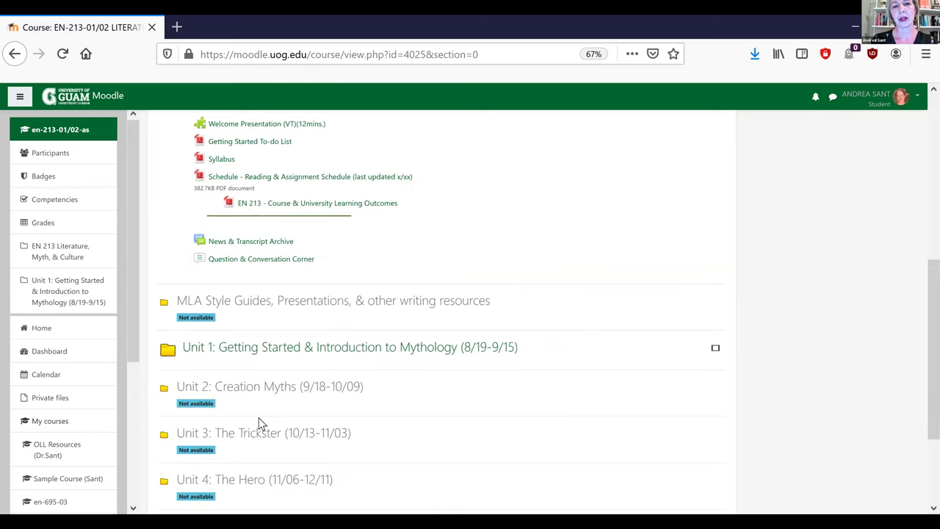
scroll(259, 423, down, 1)
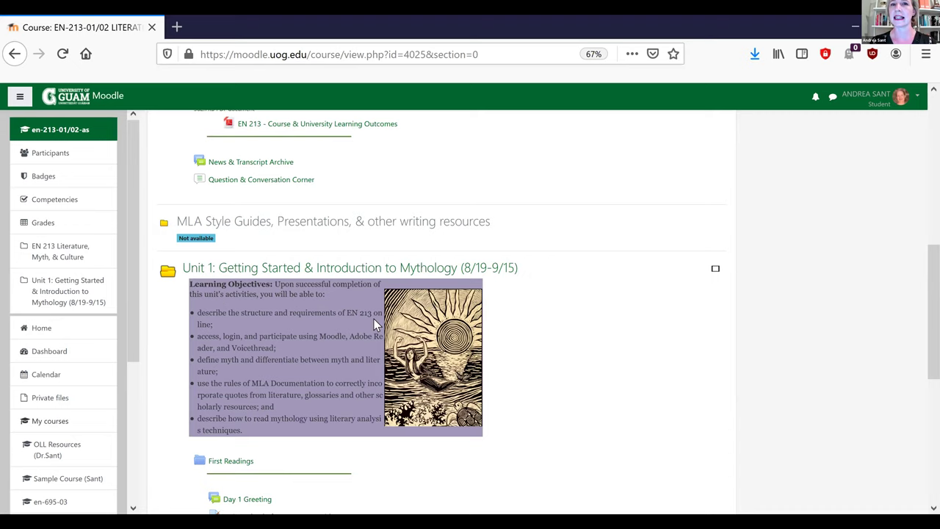
scroll(373, 318, down, 1)
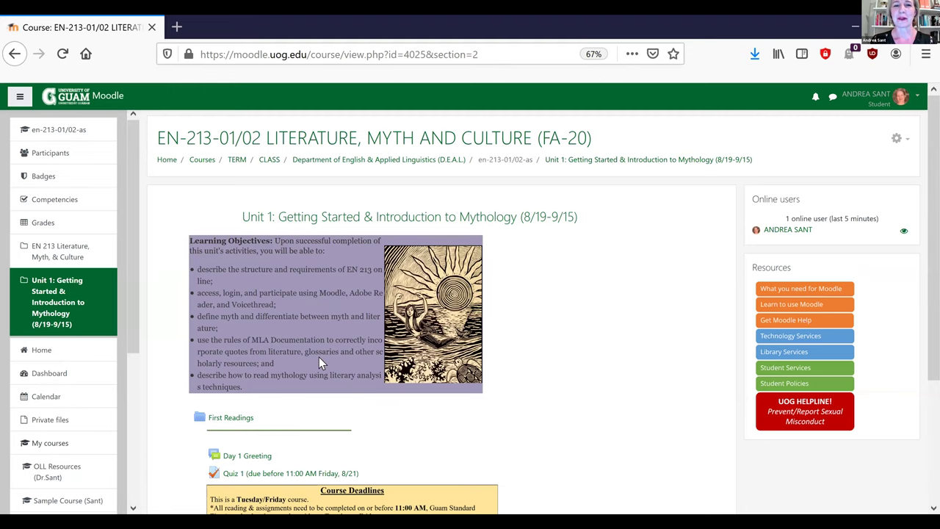
Open the Day 1 Greeting forum, read its instructions and the Hello students! post, and return to the Unit 1 page.
scroll(319, 357, down, 1)
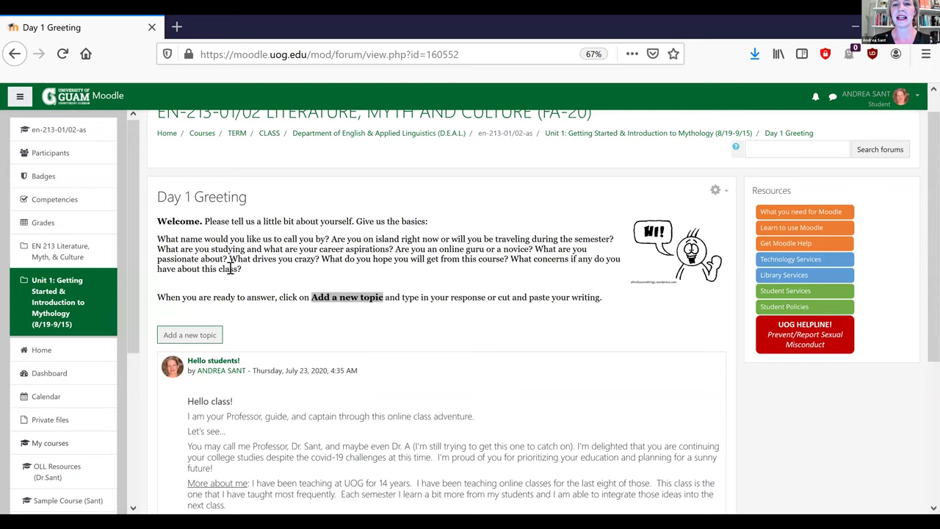
scroll(242, 316, down, 3)
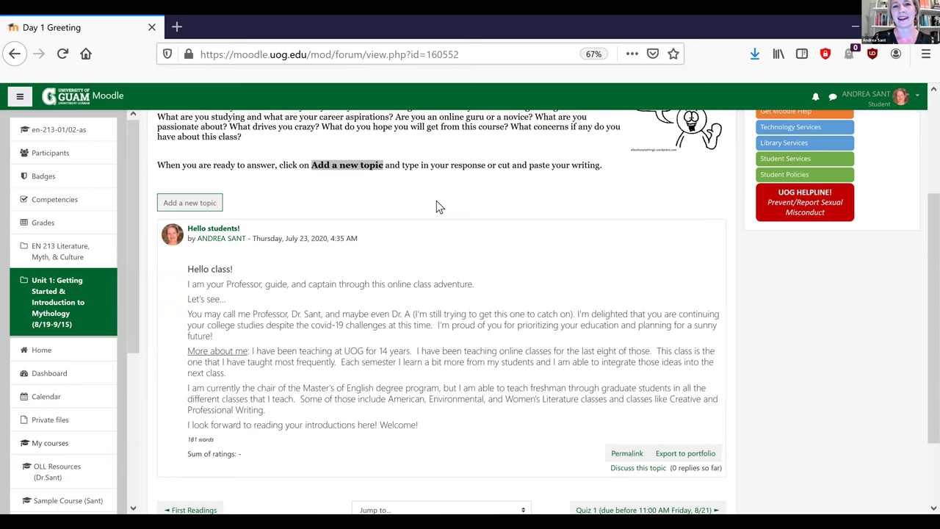
scroll(566, 166, up, 1)
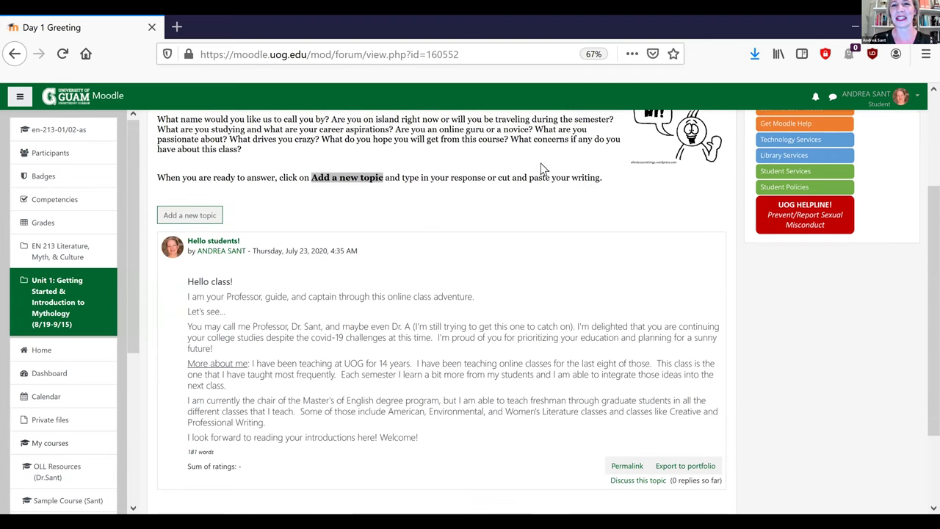
scroll(549, 169, up, 3)
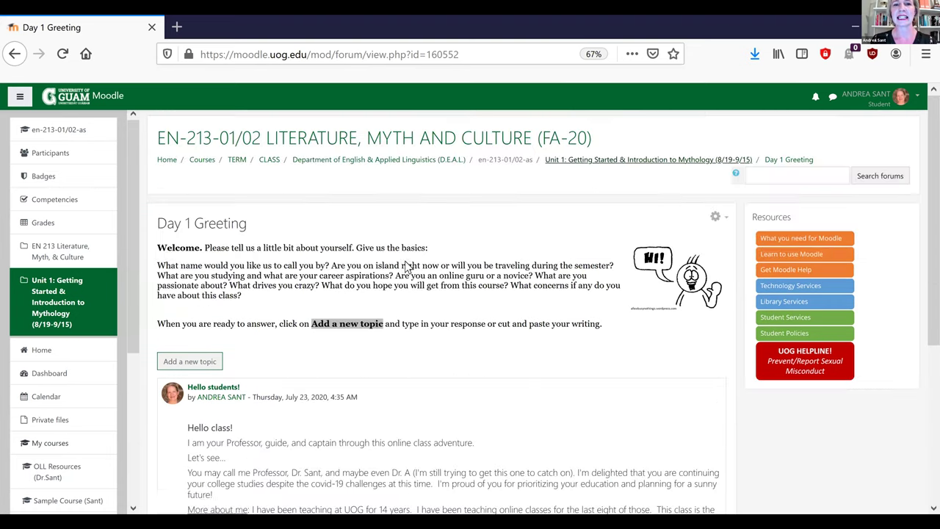
key(alt+Left)
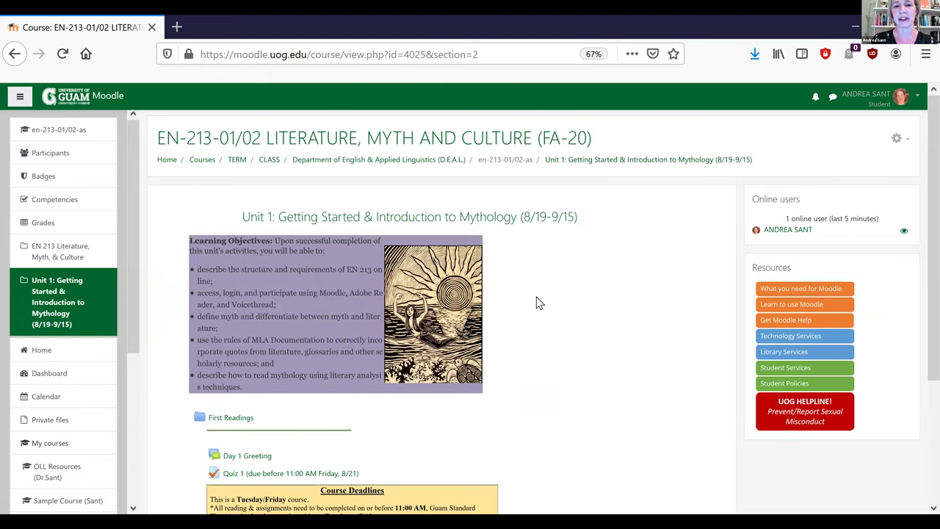
Open Quiz 1 (due before 11:00 AM Friday, 8/21) in Unit 1, read its instructions, and return to the EN 213 course page.
scroll(536, 303, down, 2)
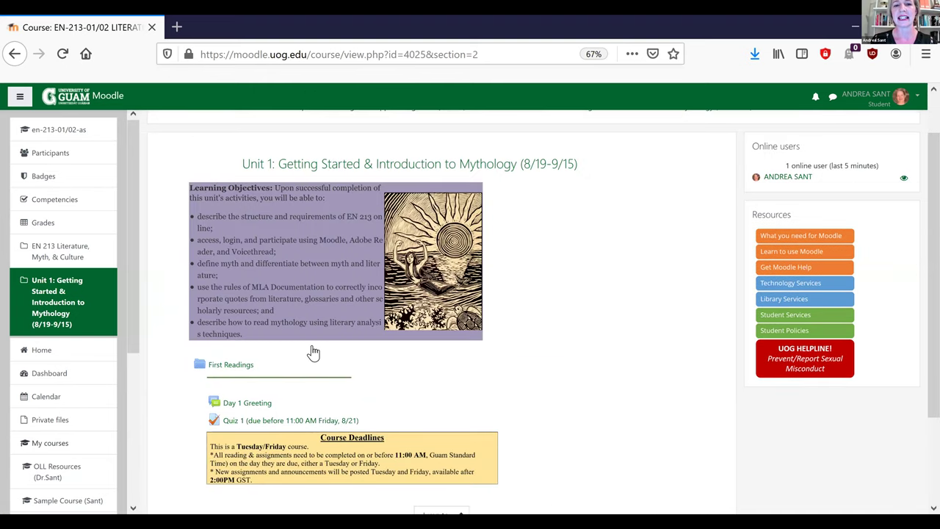
scroll(313, 354, down, 2)
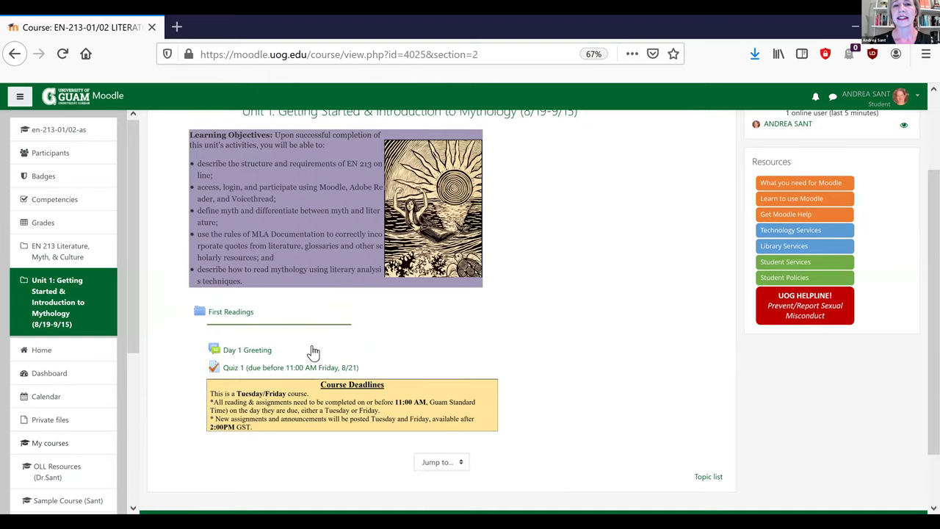
scroll(314, 354, down, 1)
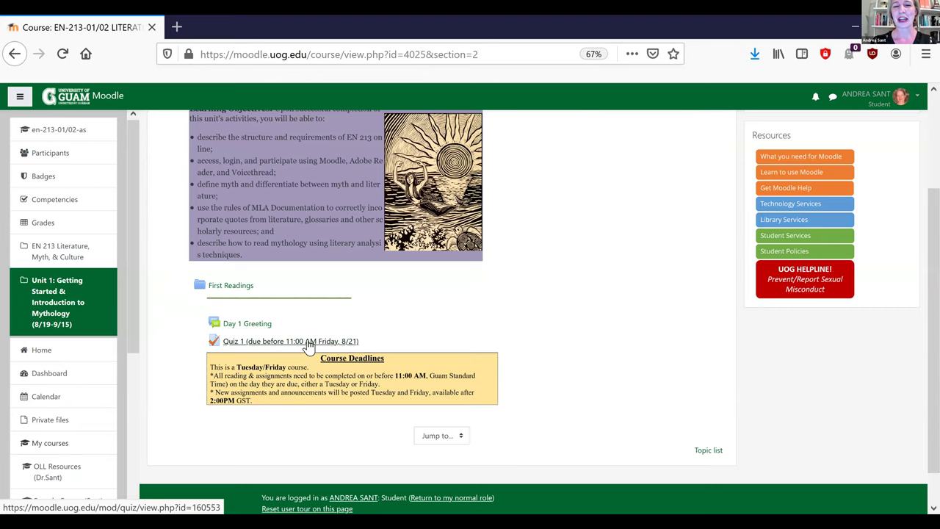
click(310, 342)
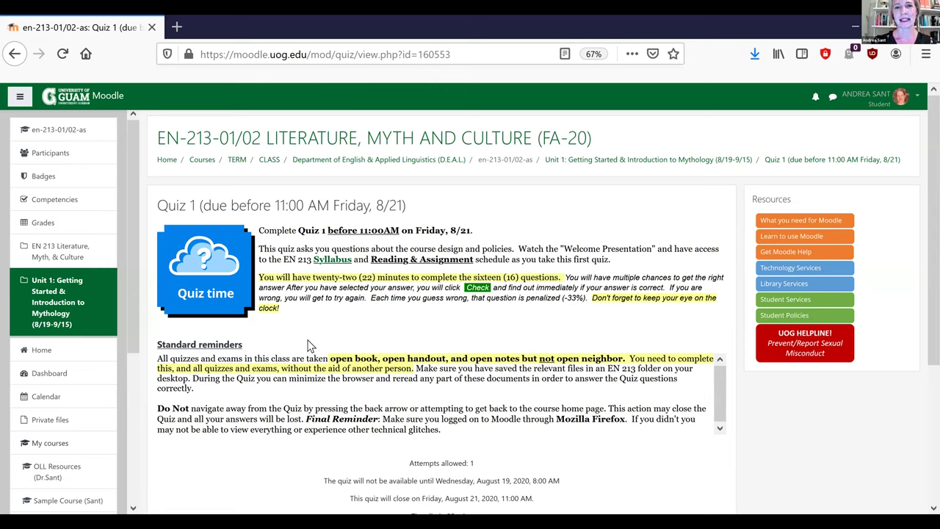
click(580, 163)
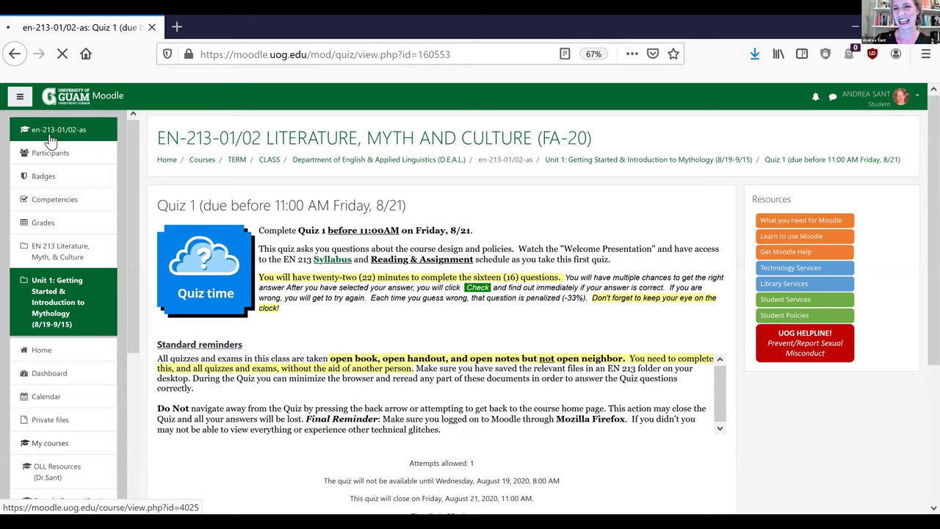
click(51, 140)
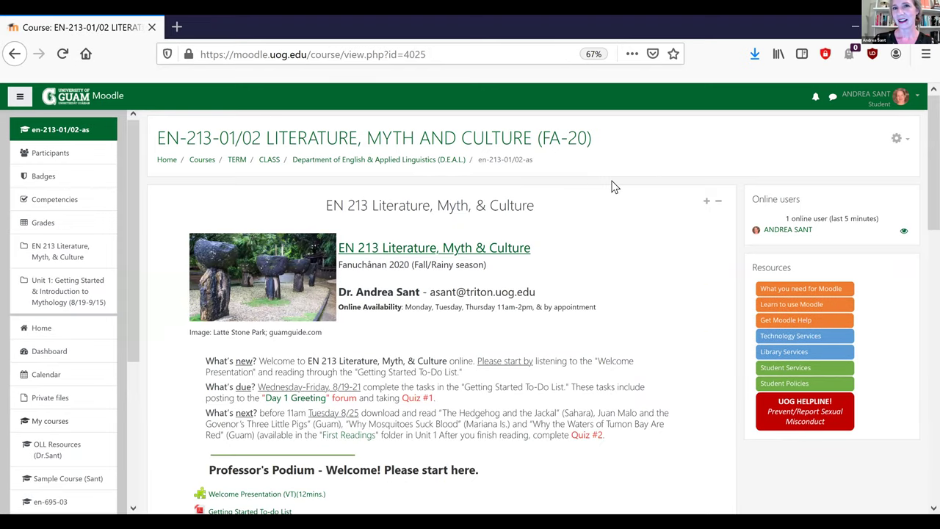
Switch from the student role back to the normal role and turn editing on for the EN 213 course.
click(908, 99)
click(857, 225)
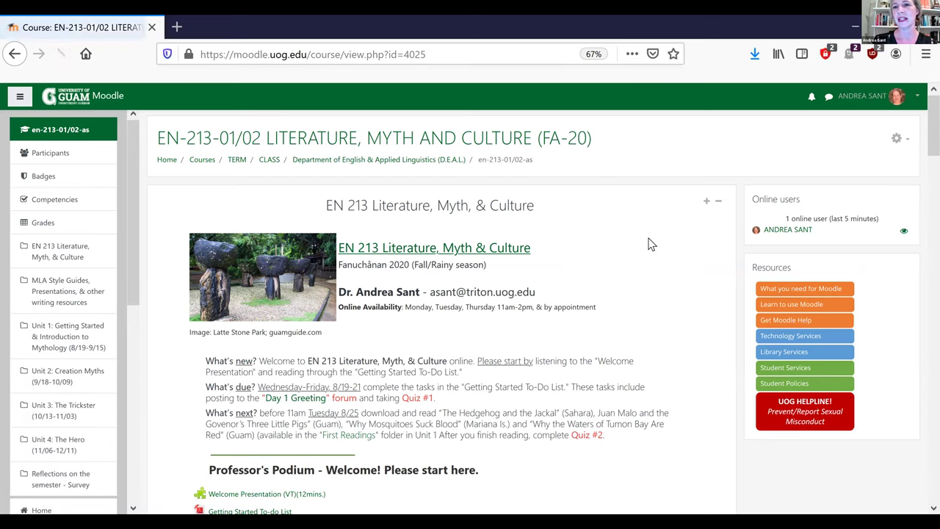
click(909, 141)
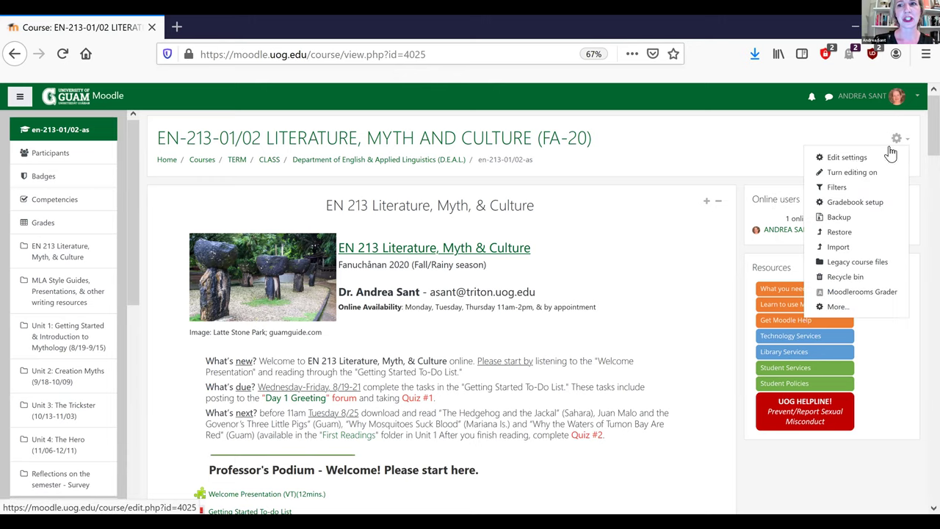
click(852, 174)
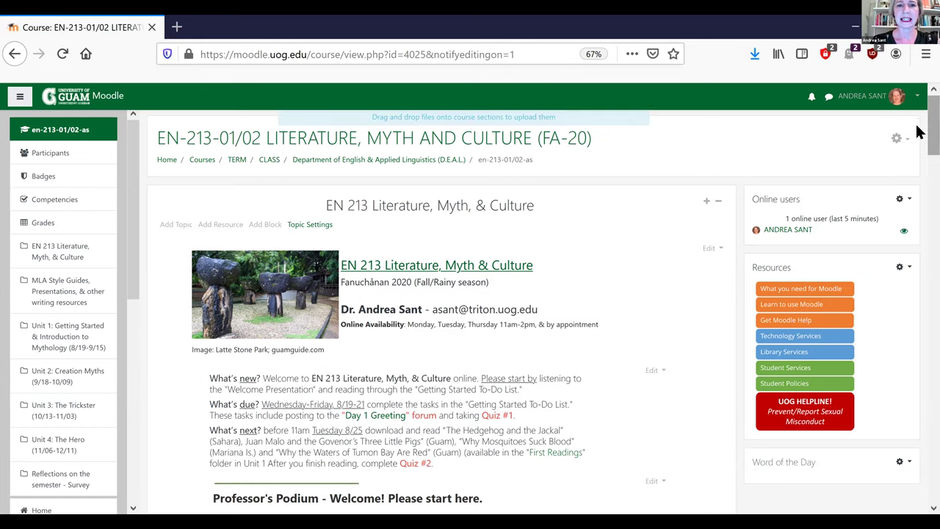
Expand the MLA Style Guides, Presentations, & other writing resources folder, look over its presentations and quizzes, and collapse it.
scroll(918, 150, down, 2)
scroll(918, 151, down, 2)
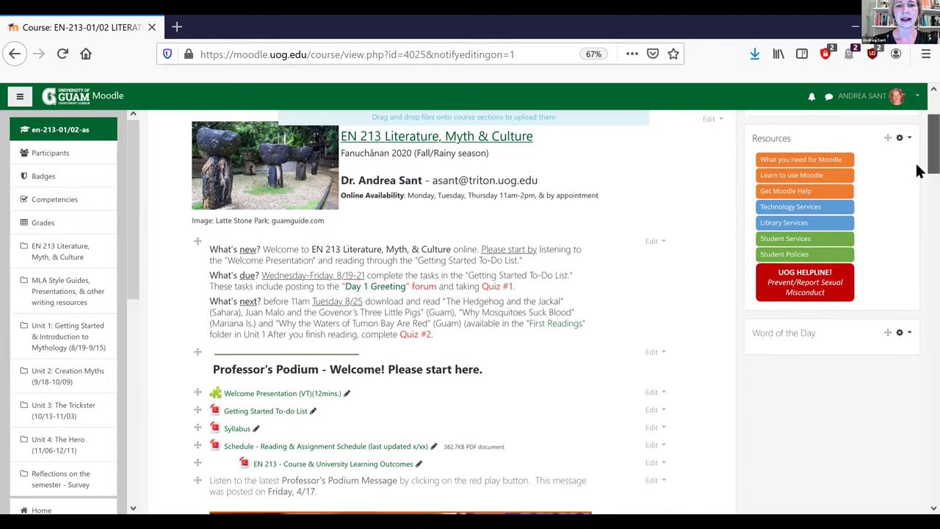
scroll(916, 183, down, 9)
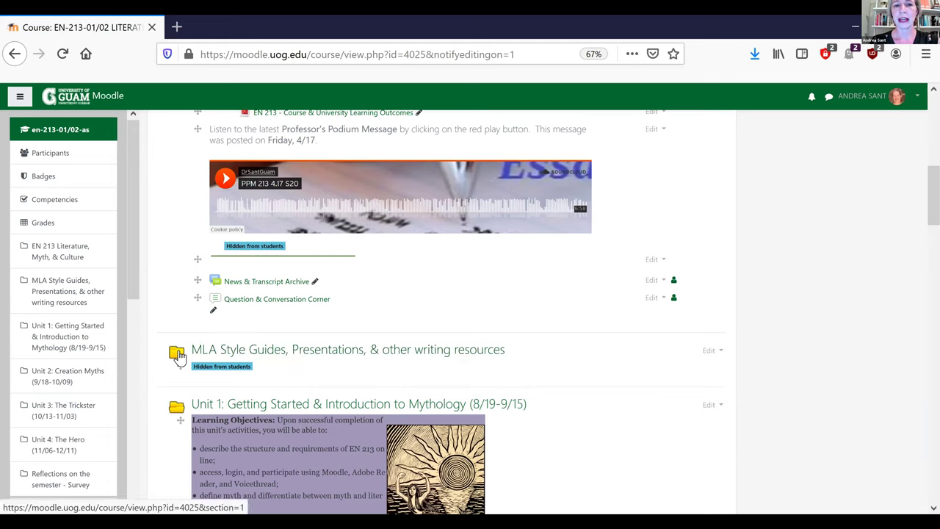
click(205, 351)
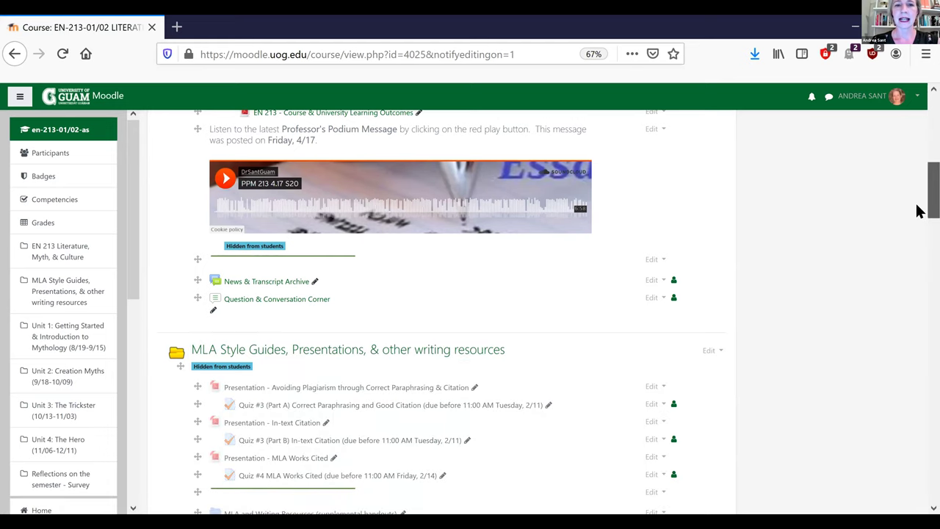
scroll(918, 221, down, 2)
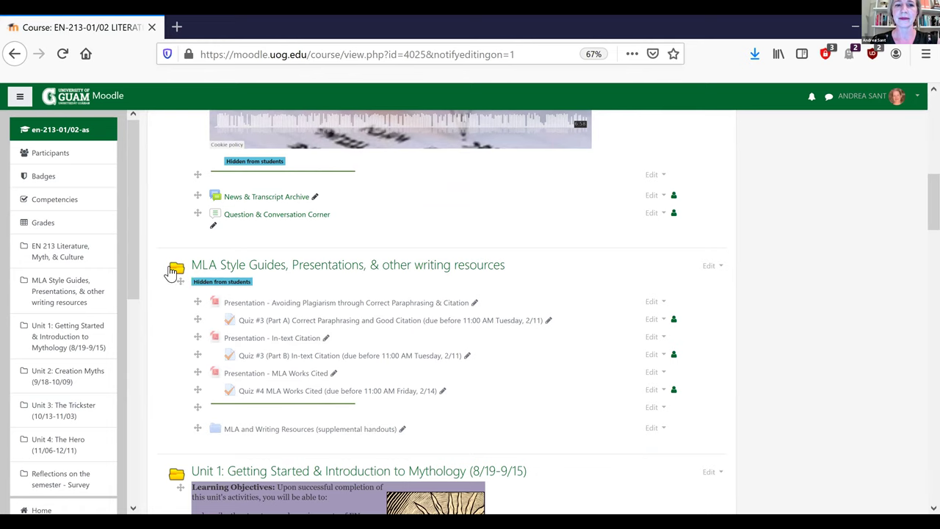
click(256, 278)
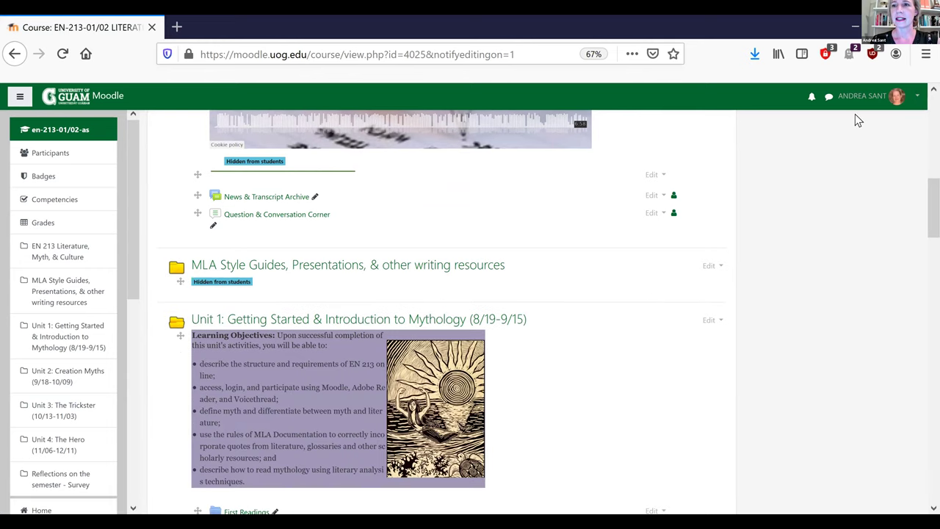
Review the resources, quizzes and forums in Unit 1: Getting Started & Introduction to Mythology, including those hidden from students.
drag(918, 208, 918, 242)
scroll(918, 244, down, 1)
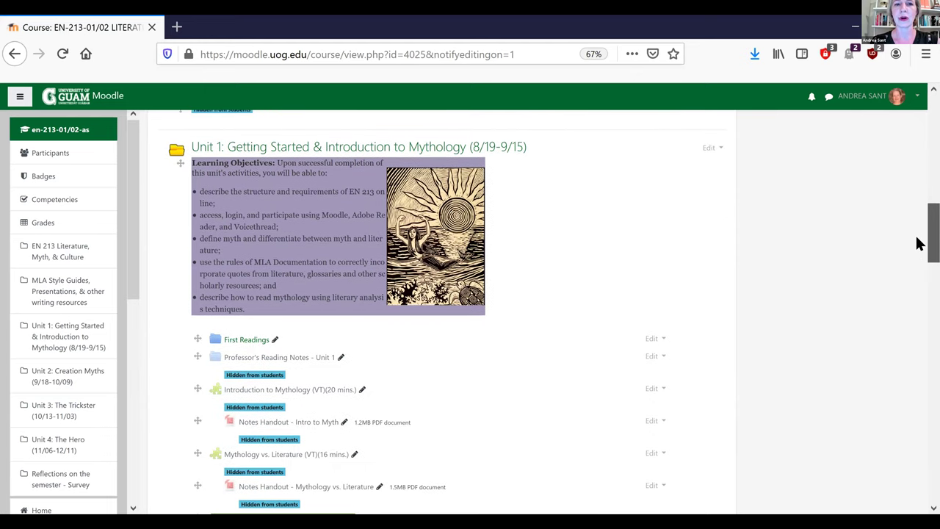
scroll(918, 244, down, 3)
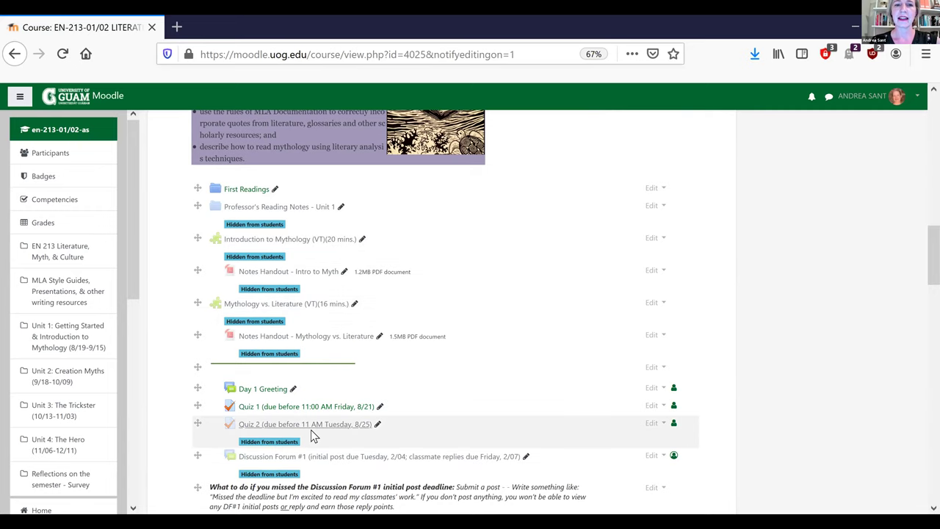
Expand the Unit 3: The Trickster folder, look over its objectives and activities, and collapse it.
drag(918, 257, 917, 452)
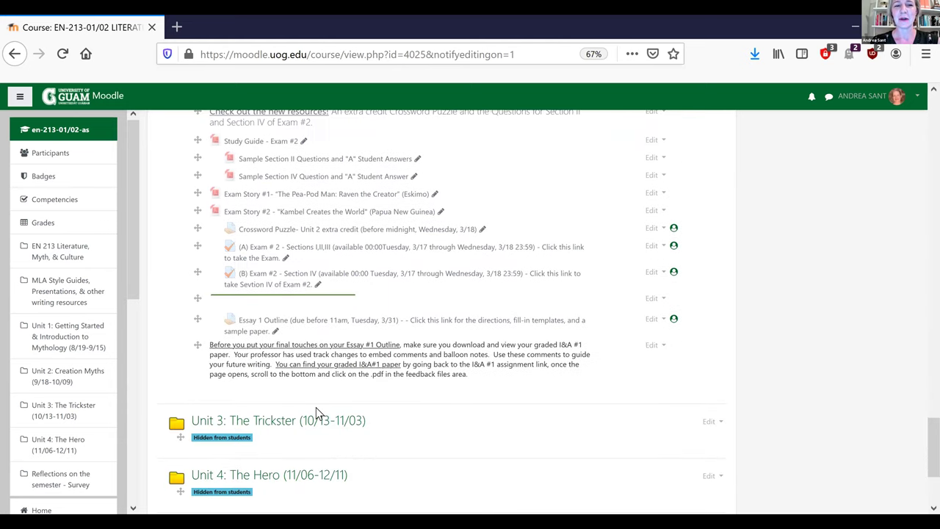
click(176, 424)
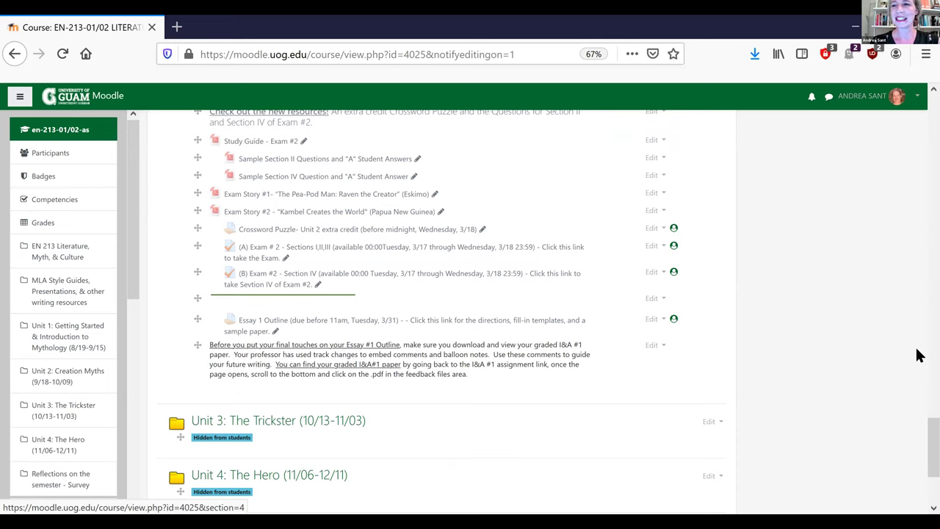
drag(917, 376, 926, 400)
scroll(178, 336, up, 1)
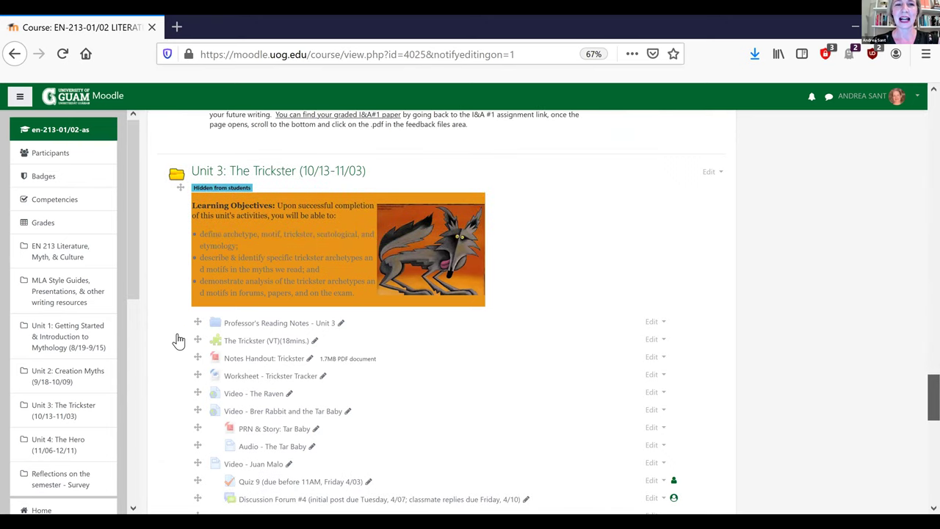
scroll(310, 326, up, 3)
scroll(917, 445, up, 1)
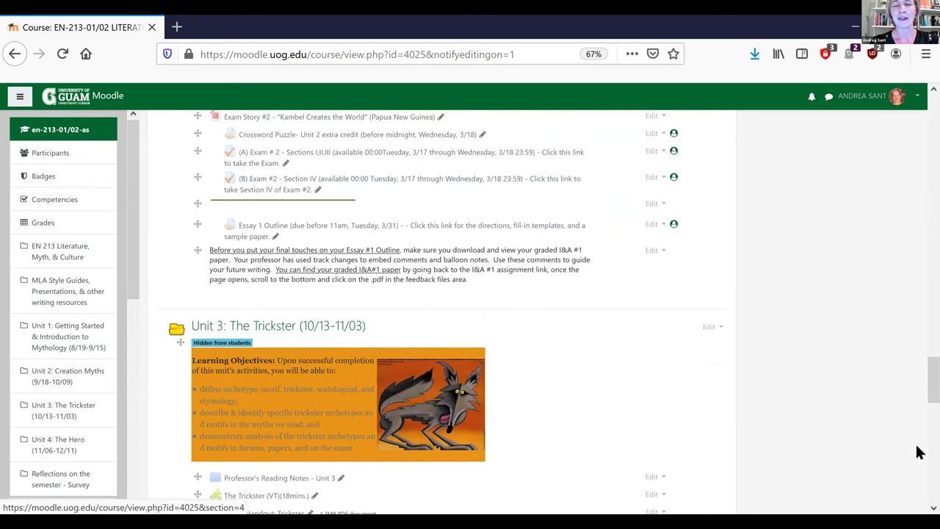
scroll(916, 433, up, 2)
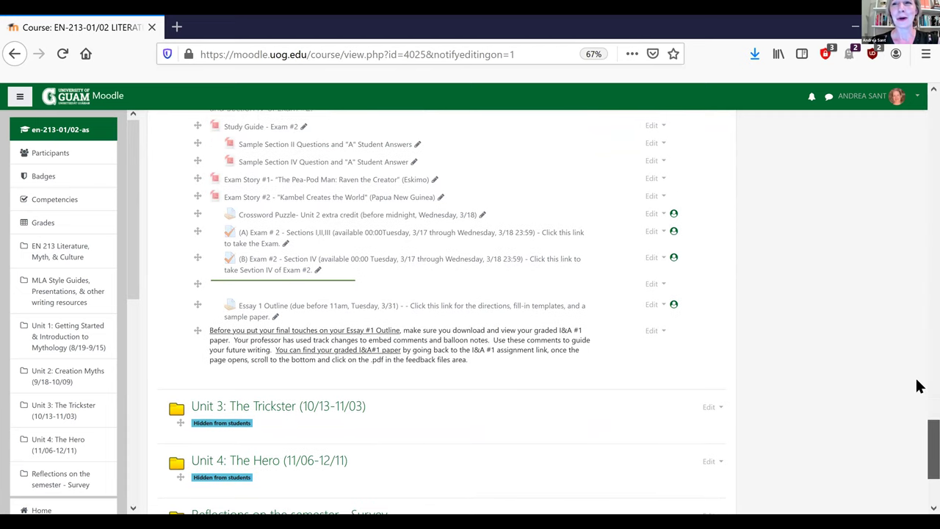
Examine Unit 2: Creation Myths, covering its learning objectives, reading notes, quizzes, discussion forums and I&A #1 paper items.
scroll(917, 385, up, 3)
scroll(917, 360, up, 1)
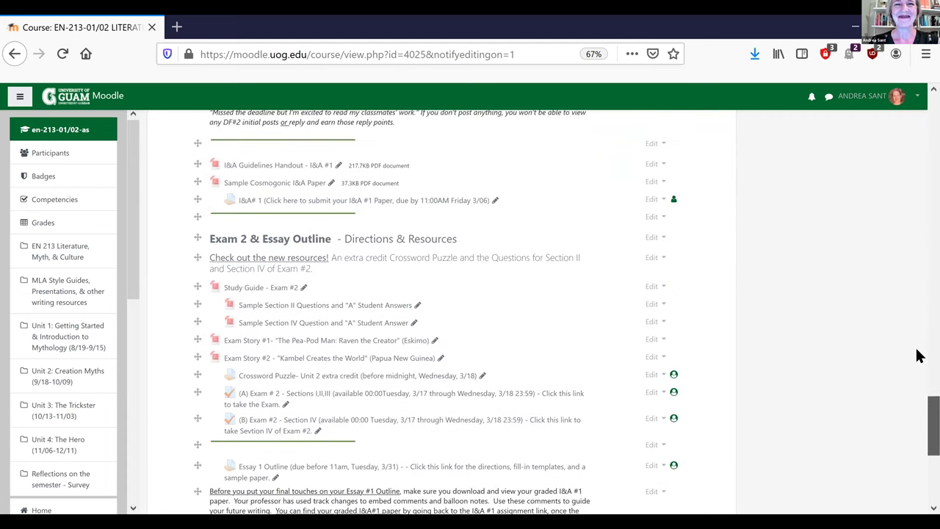
scroll(917, 352, up, 2)
scroll(168, 181, up, 5)
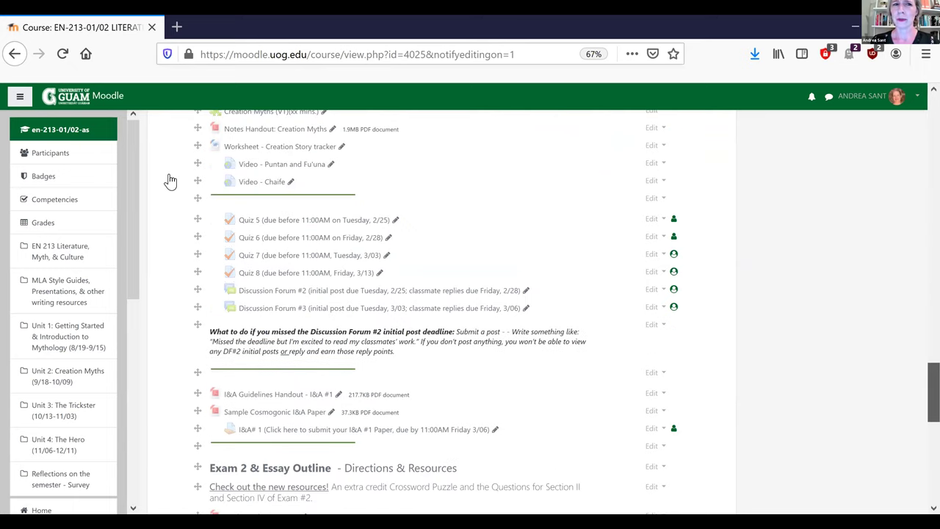
scroll(173, 181, up, 1)
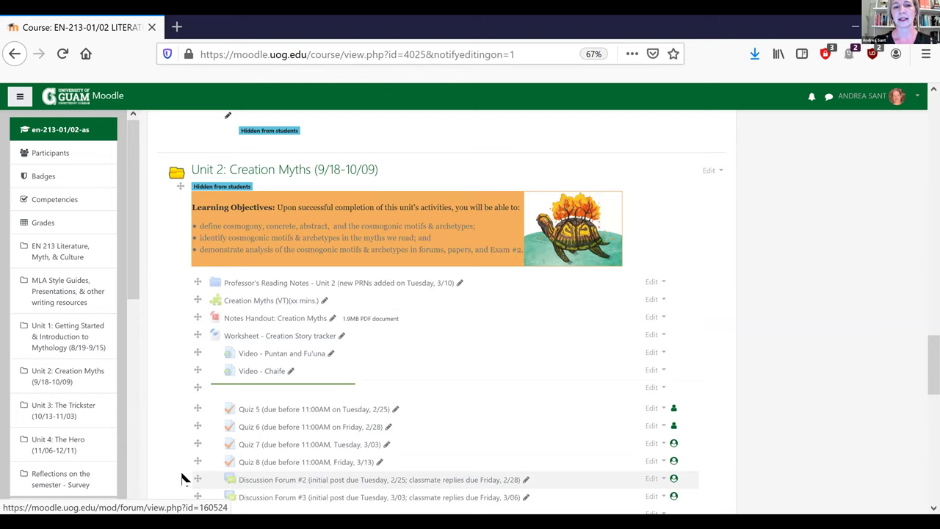
scroll(175, 479, down, 2)
scroll(175, 479, down, 3)
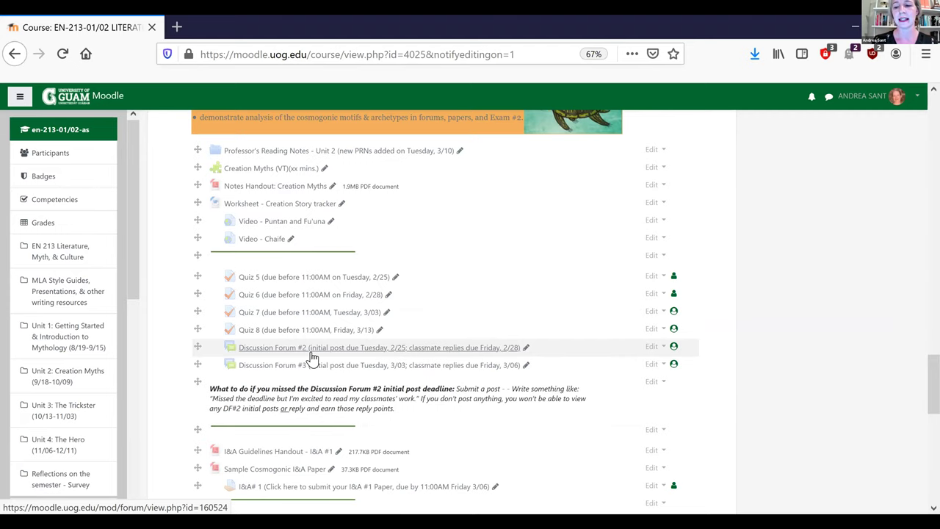
scroll(312, 358, down, 1)
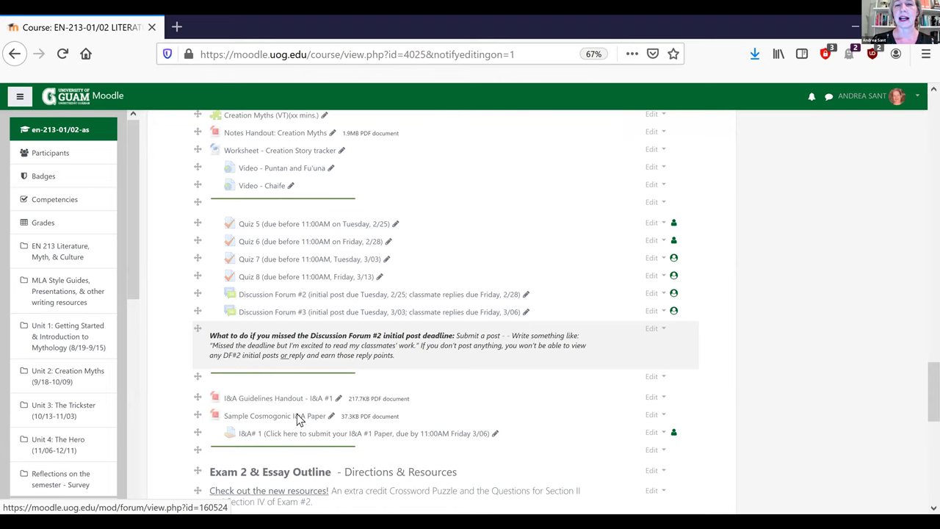
scroll(297, 413, down, 1)
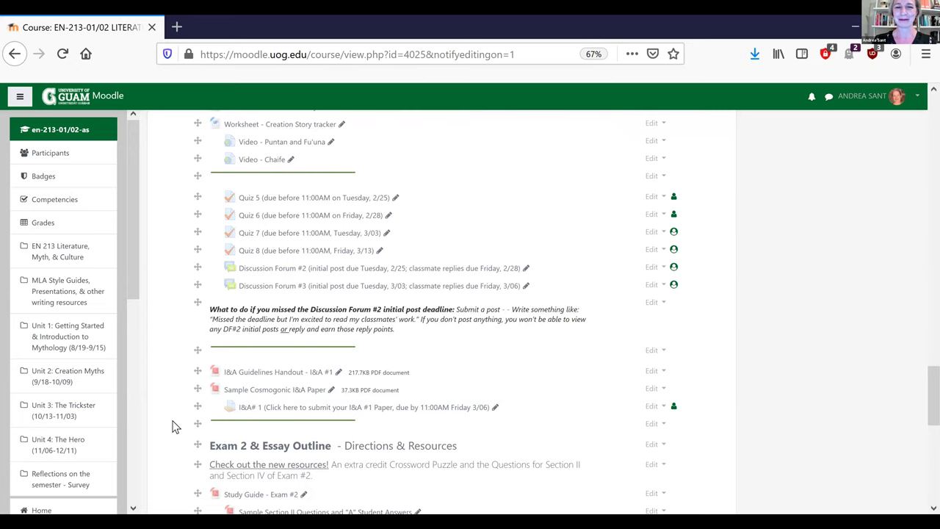
Review the Exam 2 & Essay Outline resources in Unit 2 alongside its quizzes, and the folders down to the Reflections on the semester survey.
scroll(174, 427, down, 1)
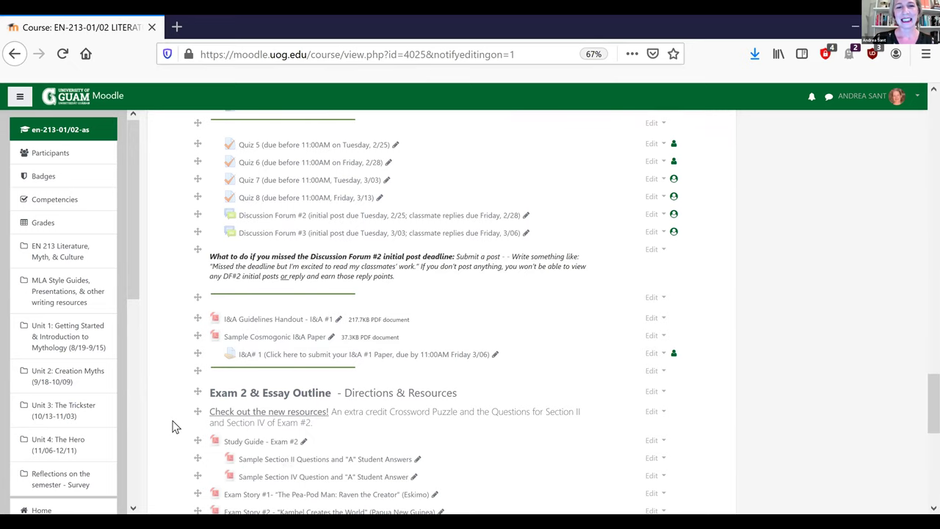
scroll(174, 427, down, 4)
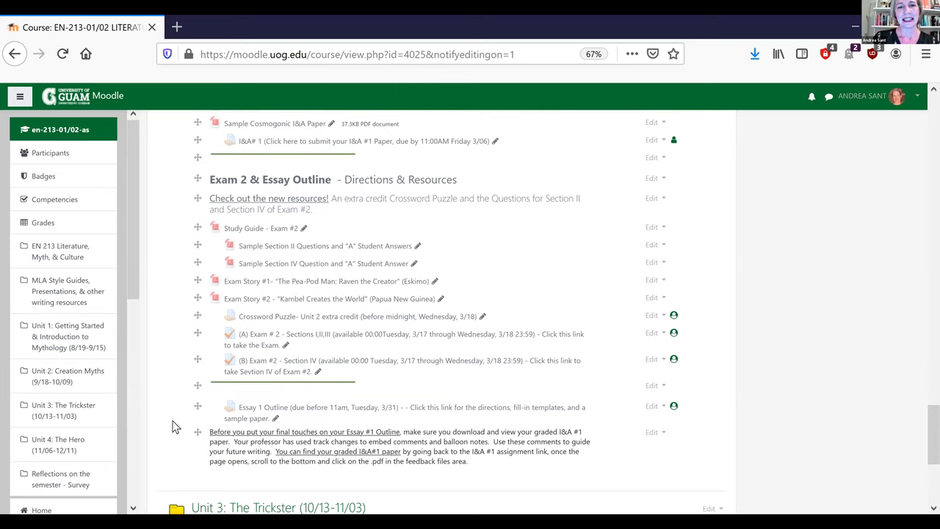
scroll(174, 426, up, 2)
scroll(174, 426, up, 5)
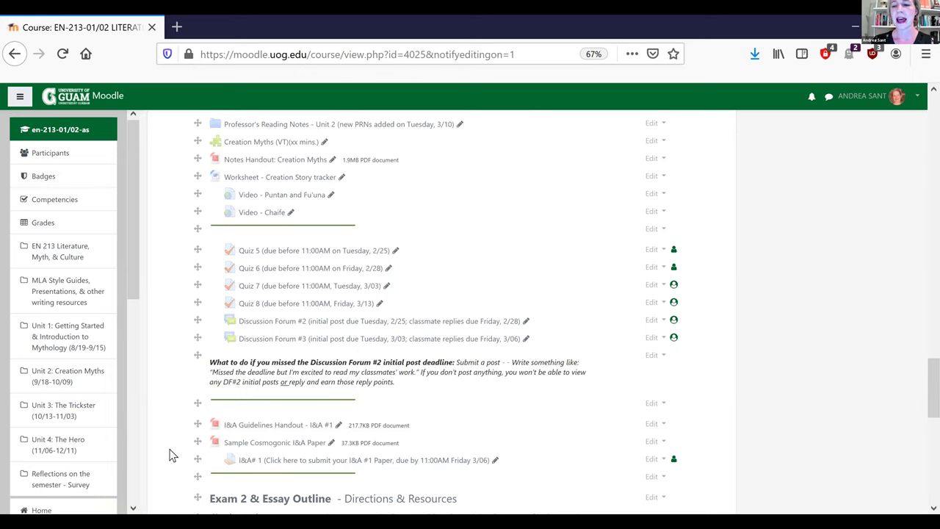
scroll(169, 455, down, 4)
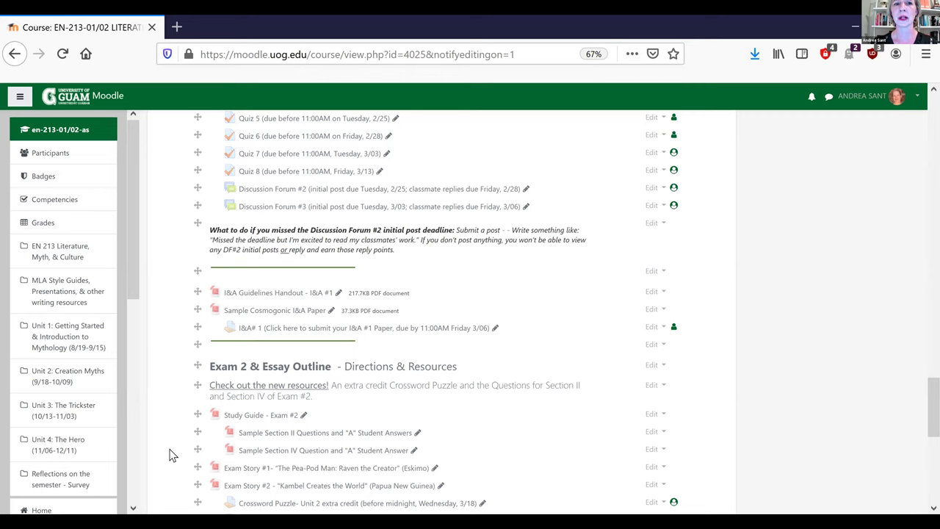
scroll(169, 455, down, 4)
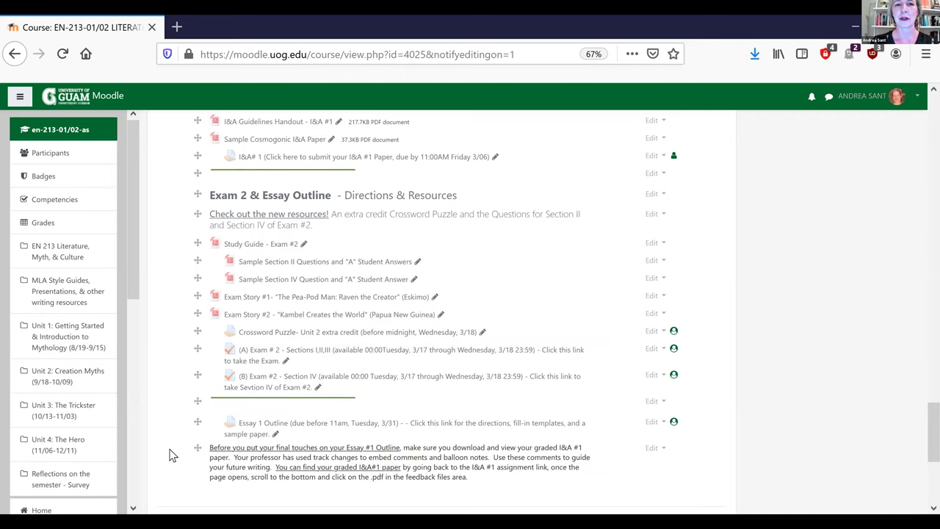
scroll(169, 456, down, 1)
scroll(169, 455, down, 3)
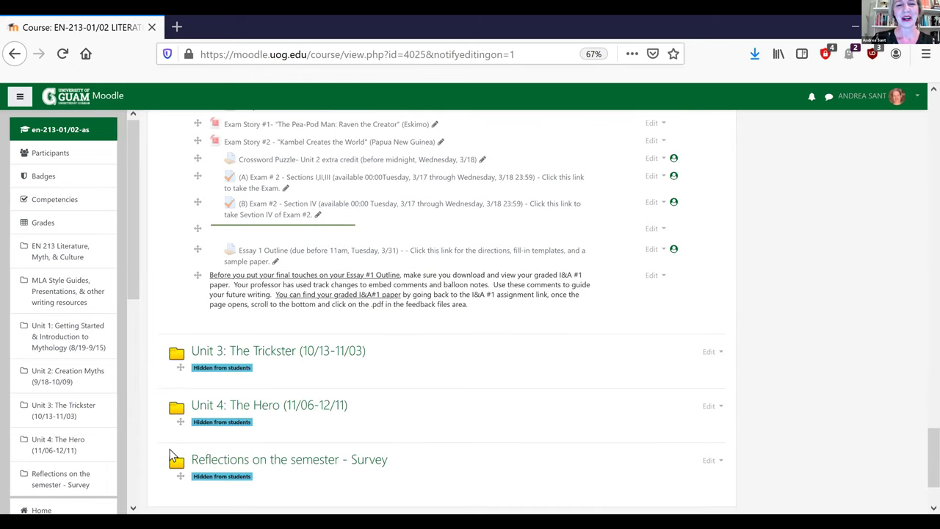
scroll(168, 456, down, 1)
scroll(169, 455, up, 2)
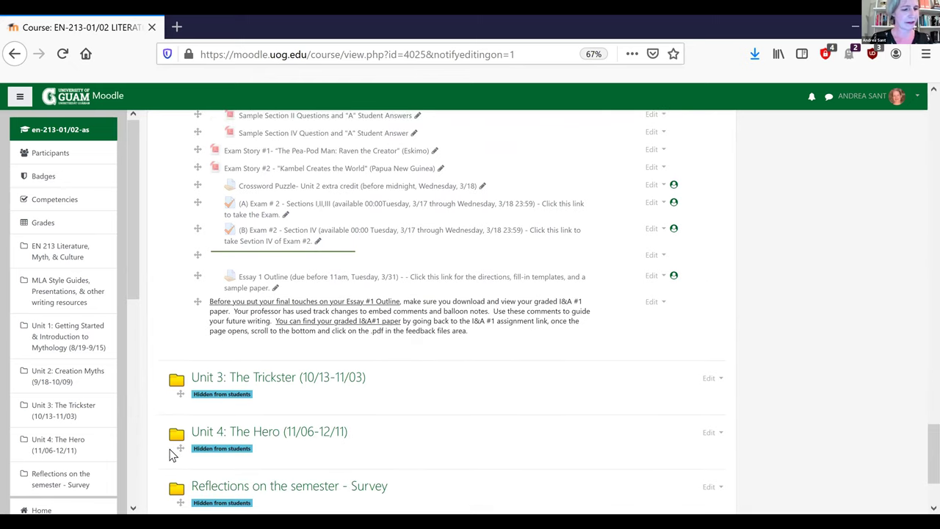
scroll(169, 455, up, 4)
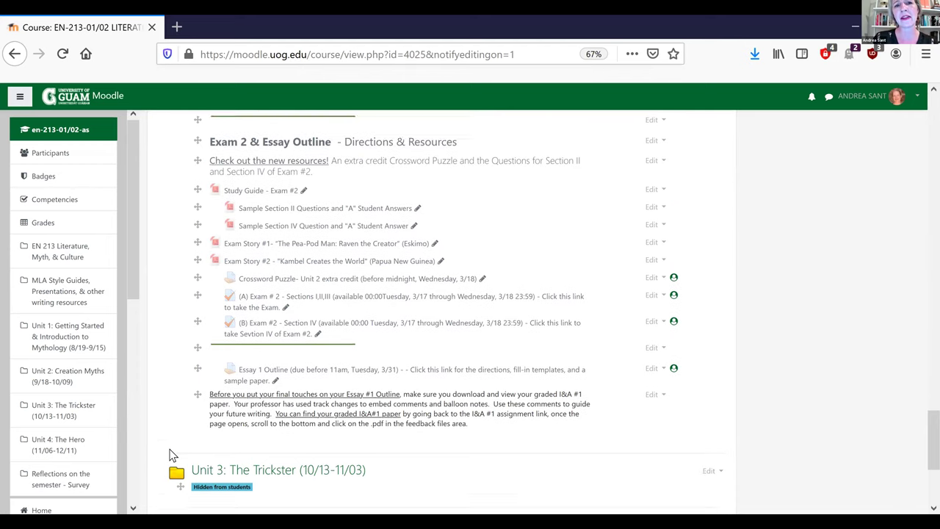
Look back over Unit 2's exam resources, papers, quizzes and learning objectives, and collapse the Unit 2: Creation Myths folder.
scroll(169, 455, up, 1)
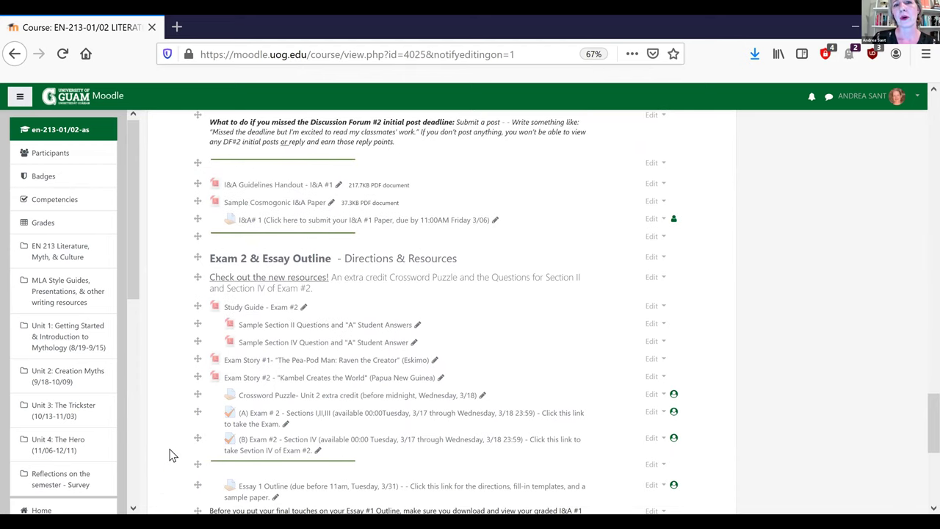
scroll(169, 456, up, 5)
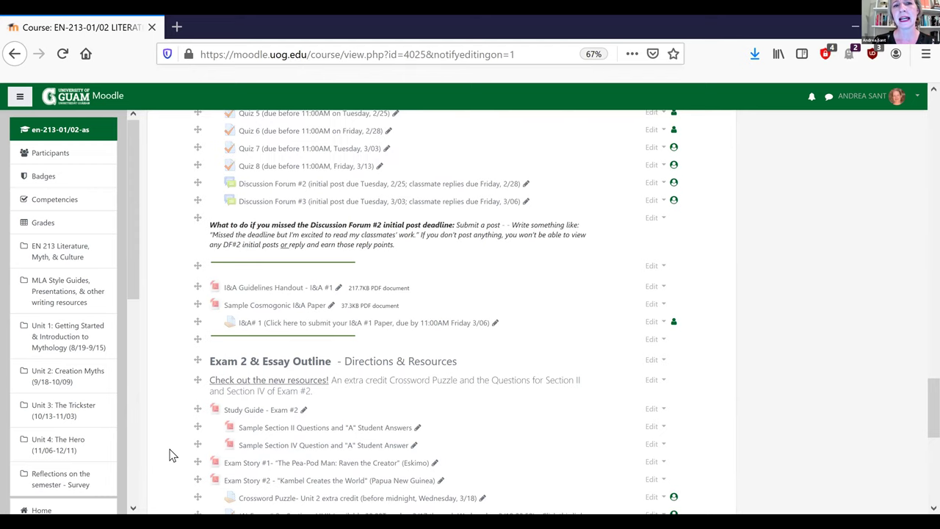
scroll(169, 455, up, 1)
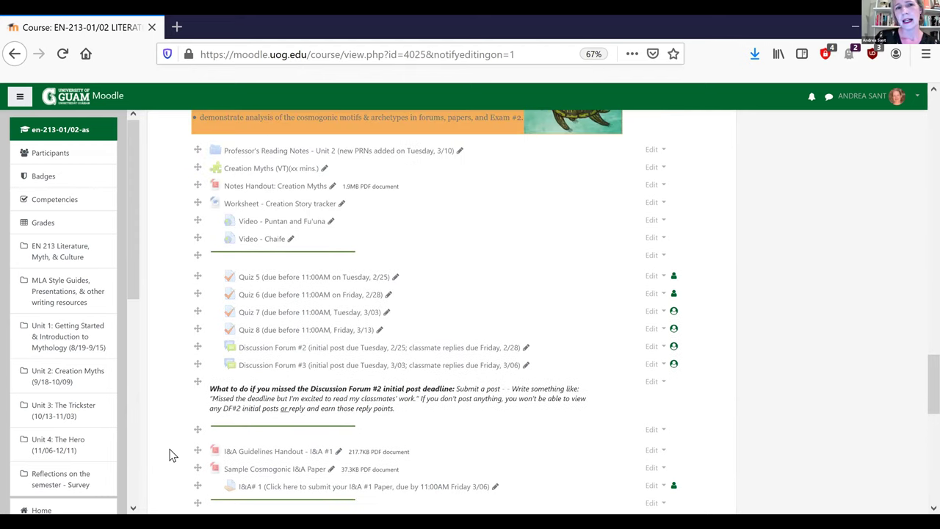
scroll(177, 180, up, 2)
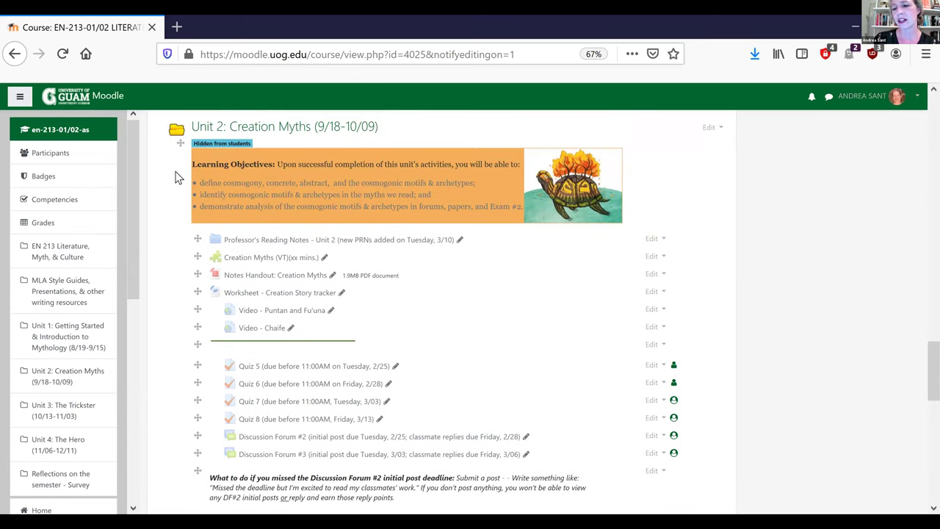
scroll(176, 177, up, 1)
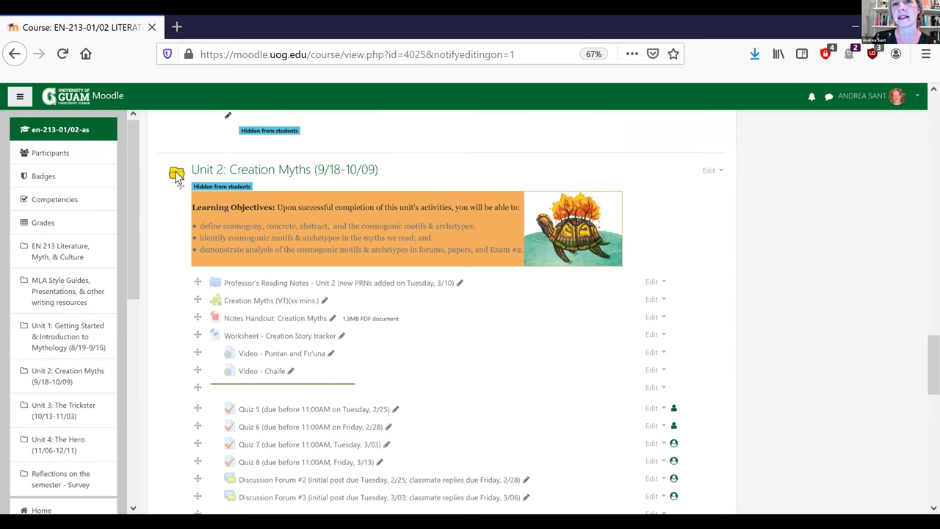
click(176, 173)
Open Quiz 1 among the Unit 1 activities and return to the course page.
scroll(176, 177, up, 2)
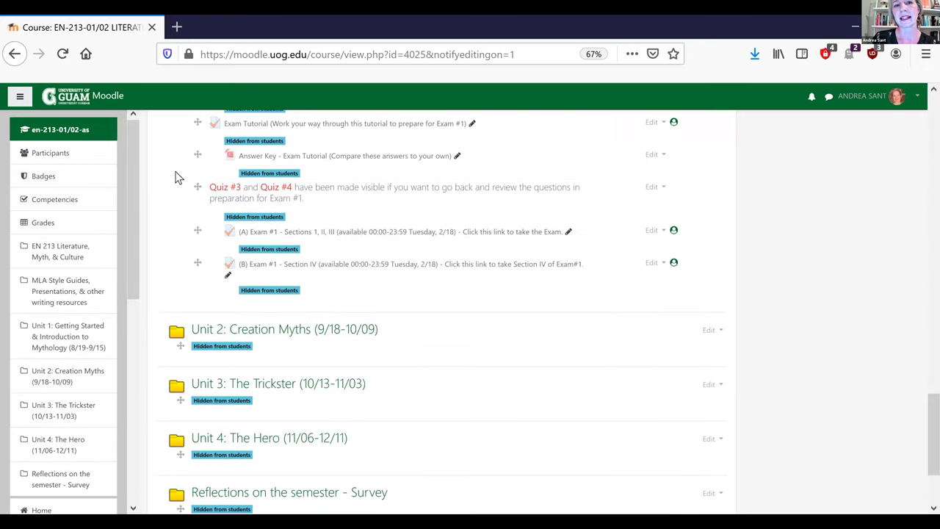
scroll(176, 178, up, 4)
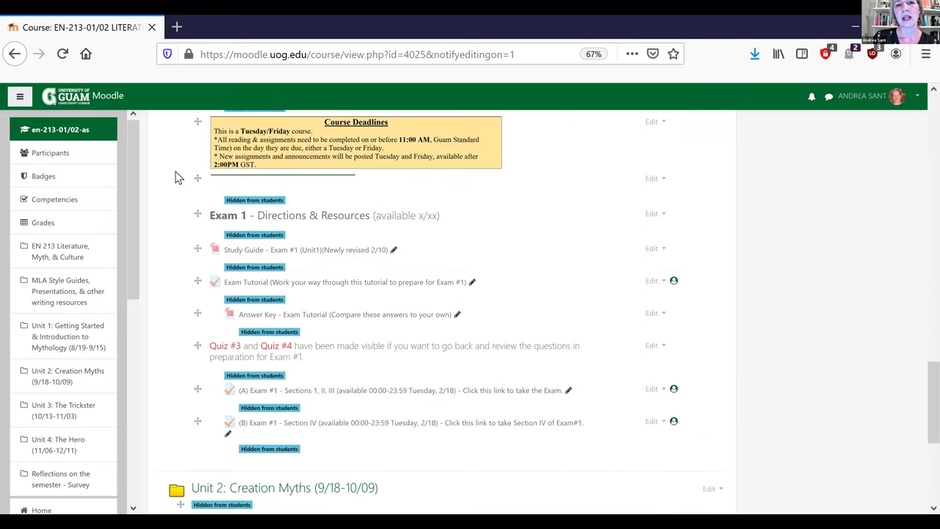
scroll(212, 160, up, 3)
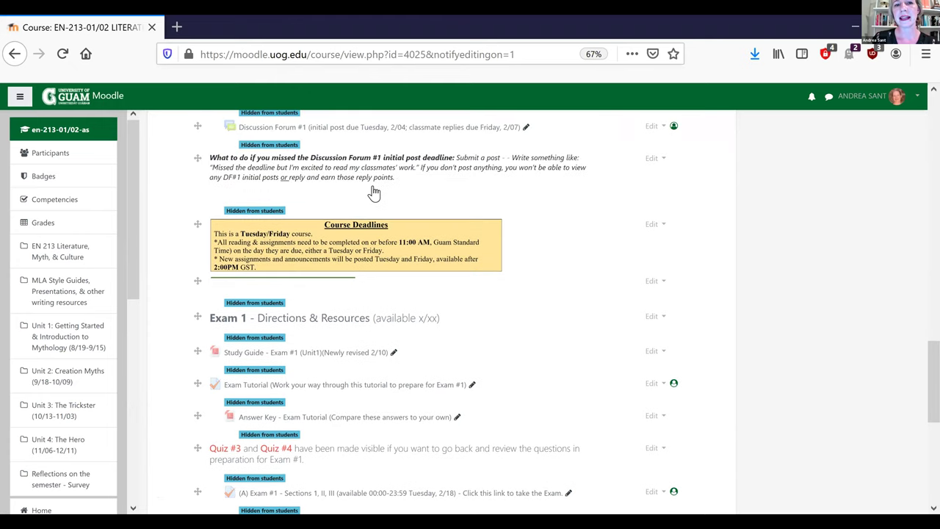
scroll(653, 193, up, 2)
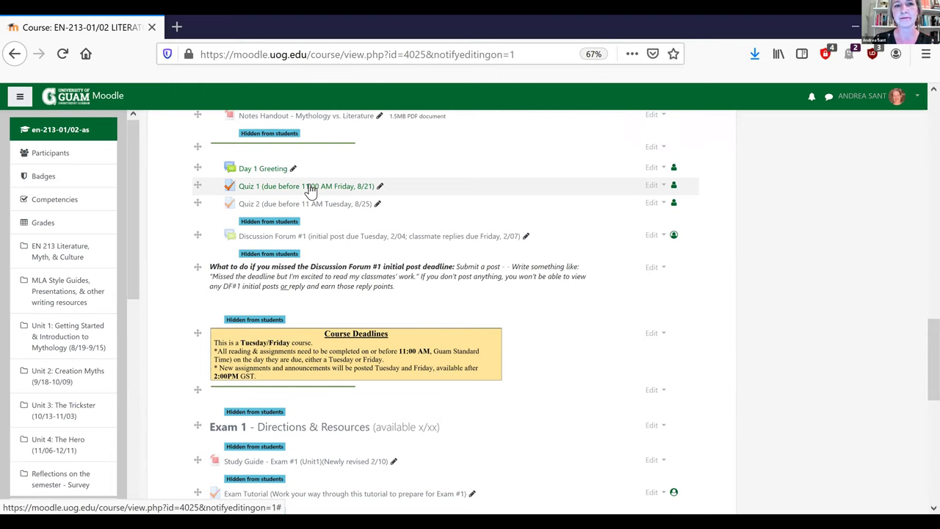
click(311, 188)
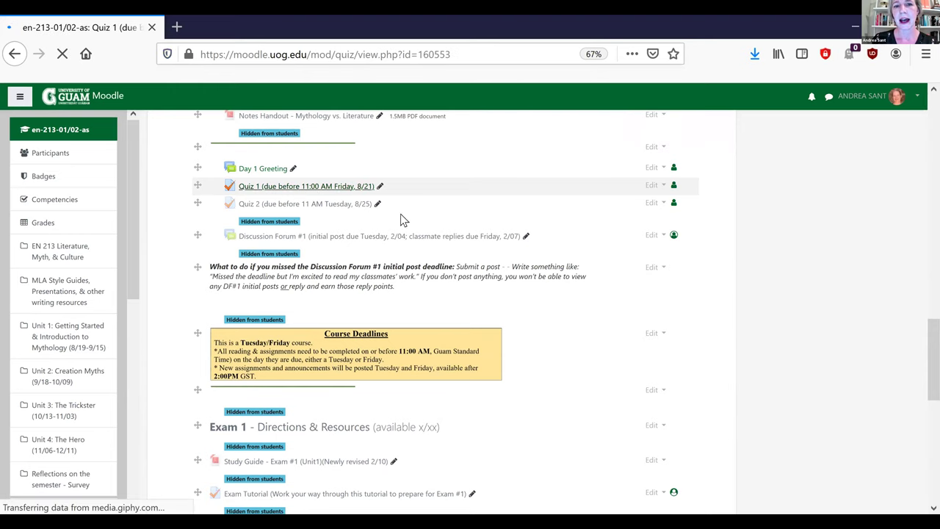
click(15, 56)
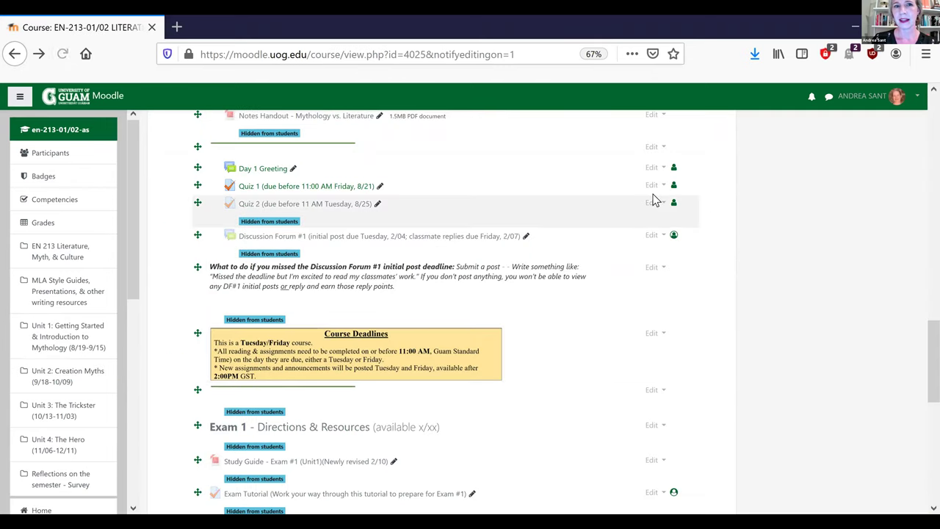
Show the editing options available for Quiz 1 in Unit 1 and close them without choosing any.
click(651, 187)
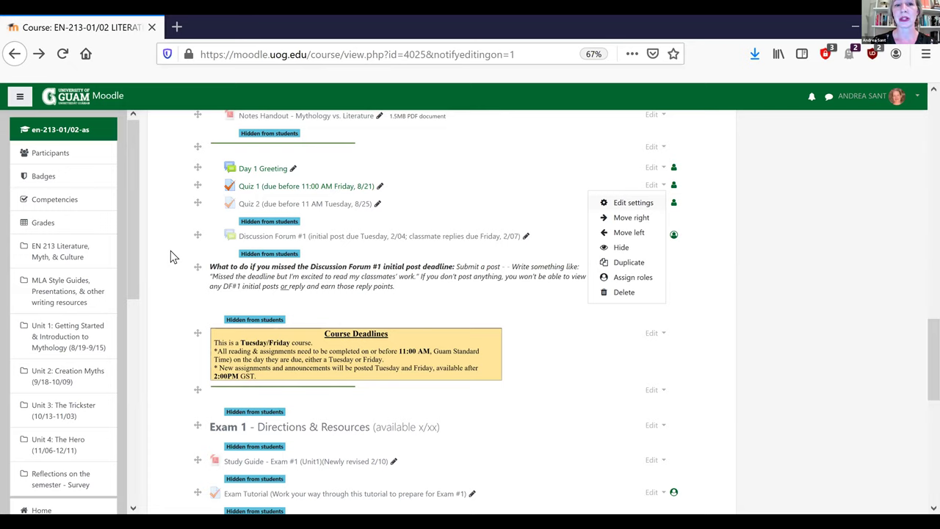
key(Escape)
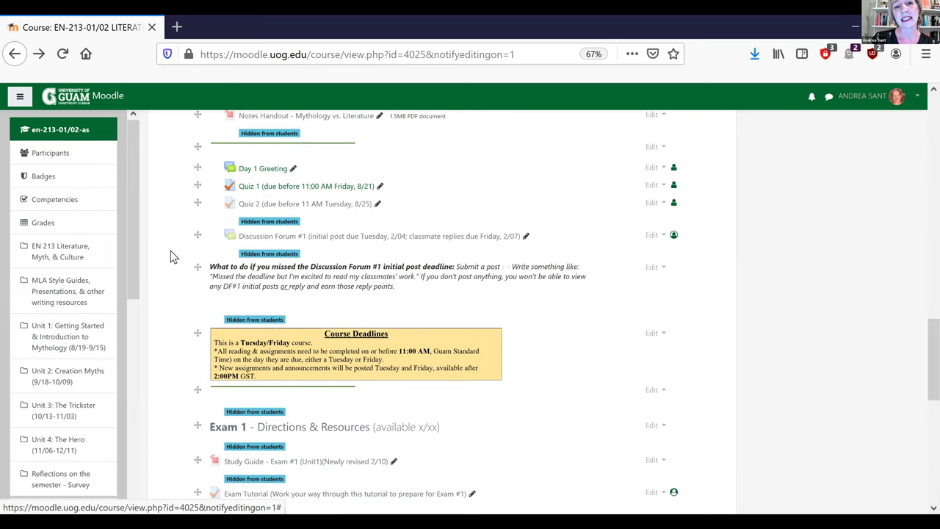
key(Return)
key(Escape)
key(Return)
key(Escape)
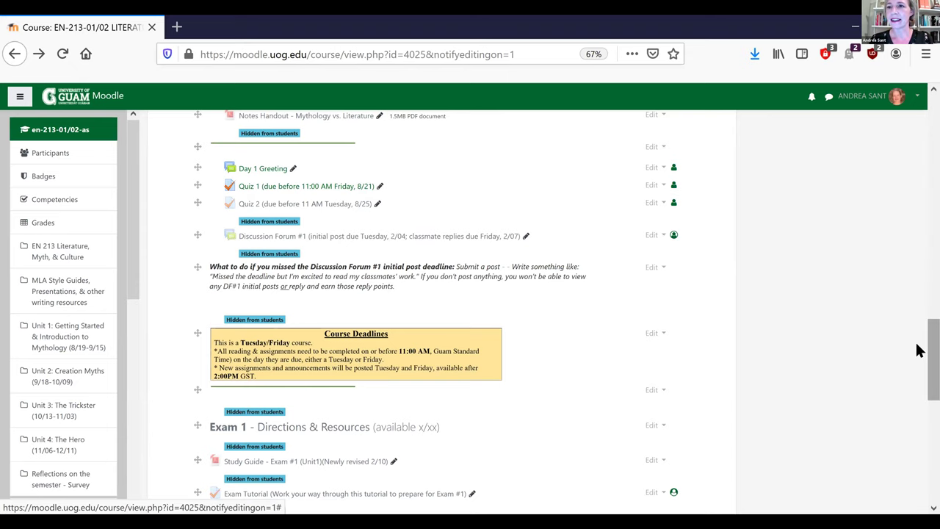
Collapse the Unit 1: Getting Started & Introduction to Mythology folder and return to the EN 213 introduction that opens the course page.
scroll(916, 279, up, 5)
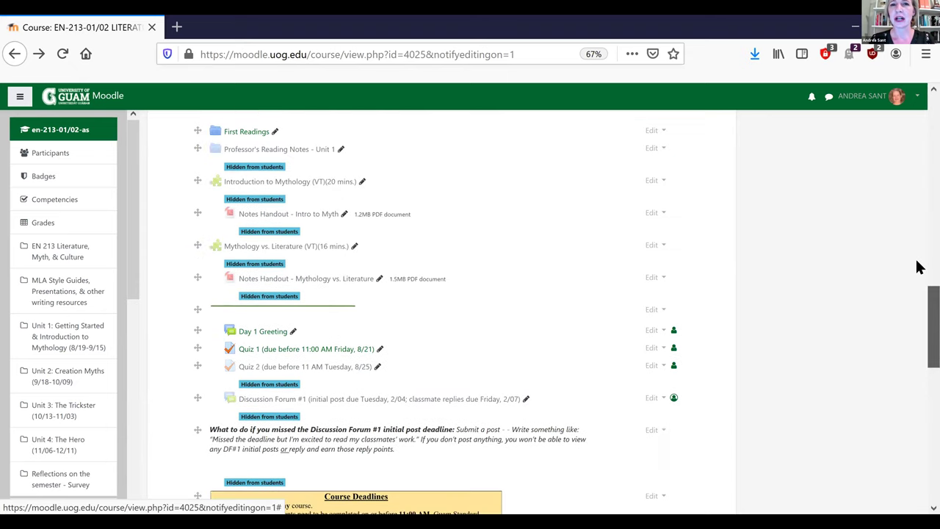
scroll(143, 252, up, 1)
scroll(172, 268, up, 2)
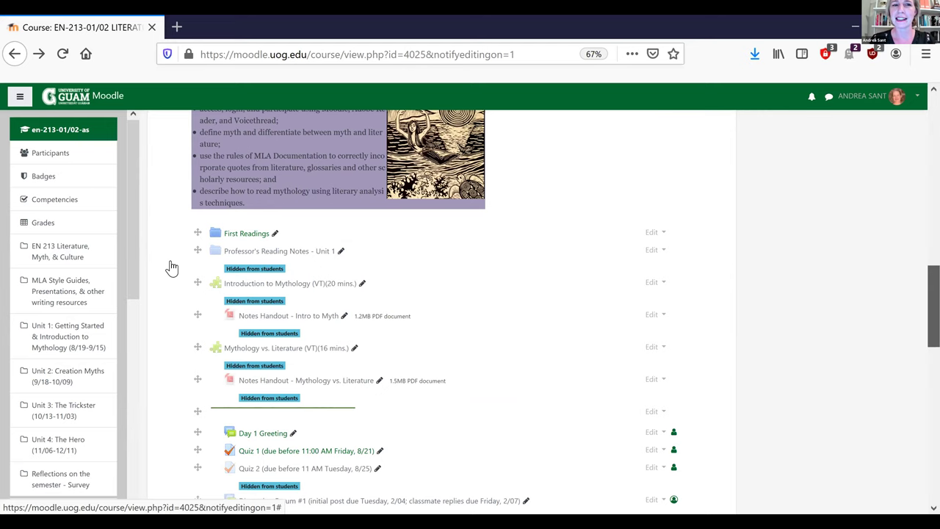
scroll(919, 257, up, 2)
scroll(919, 358, up, 2)
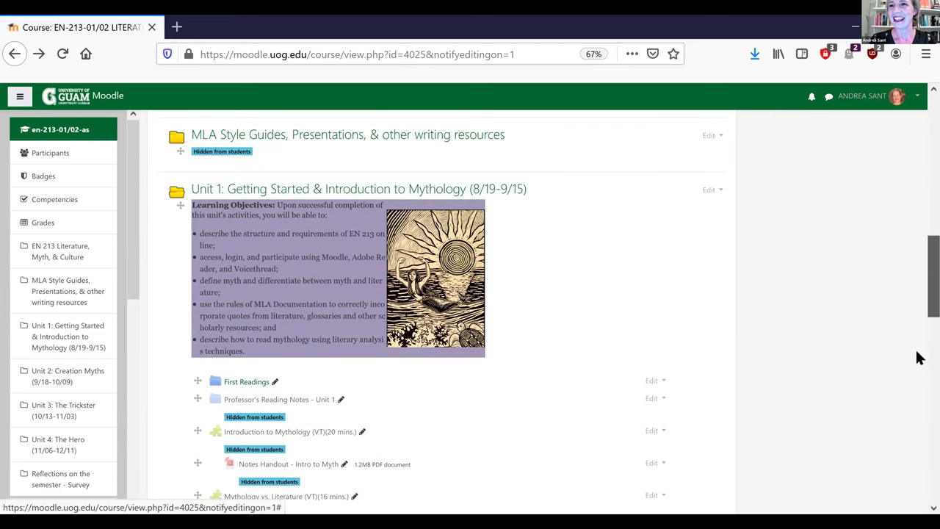
scroll(917, 312, up, 2)
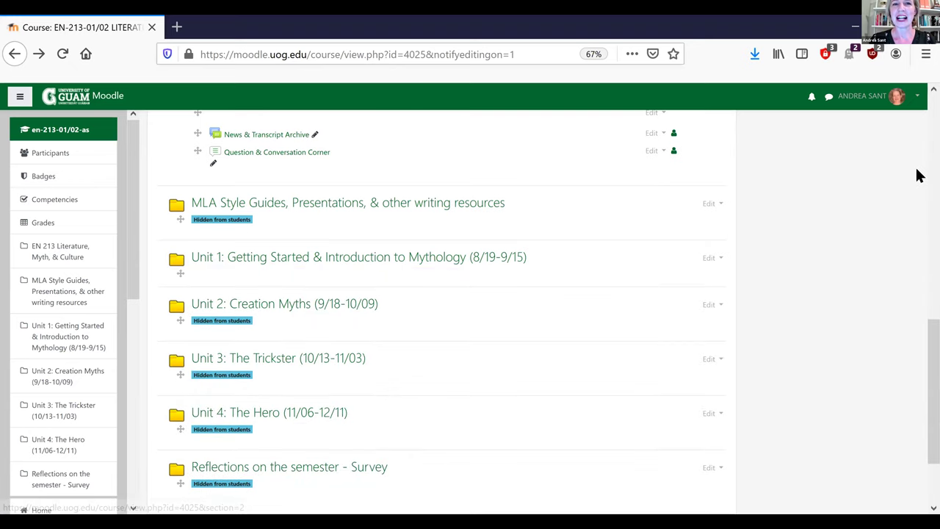
scroll(917, 164, up, 5)
scroll(916, 155, up, 3)
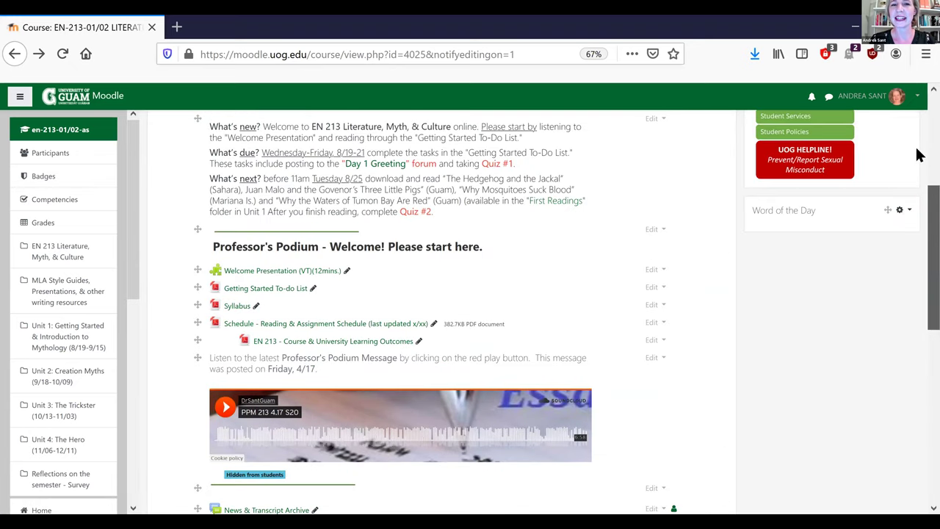
scroll(916, 155, up, 2)
scroll(916, 155, up, 2)
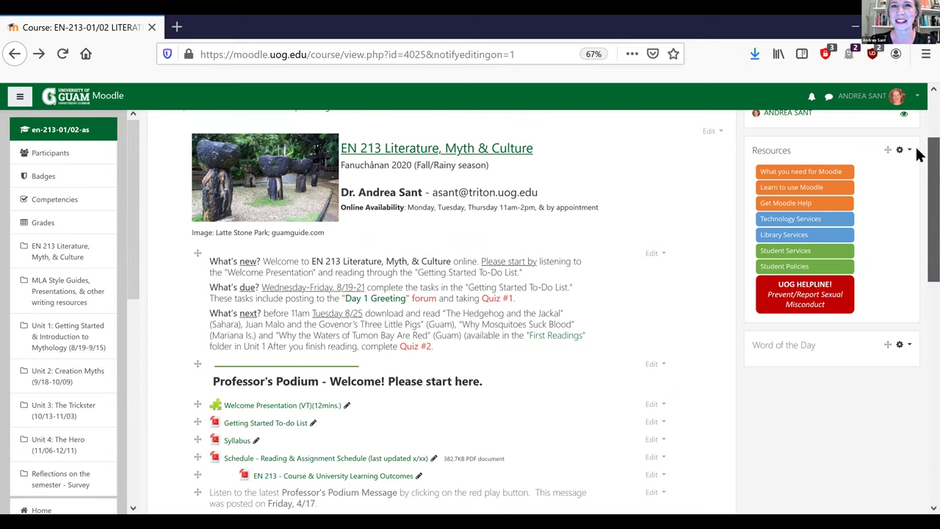
scroll(916, 155, up, 2)
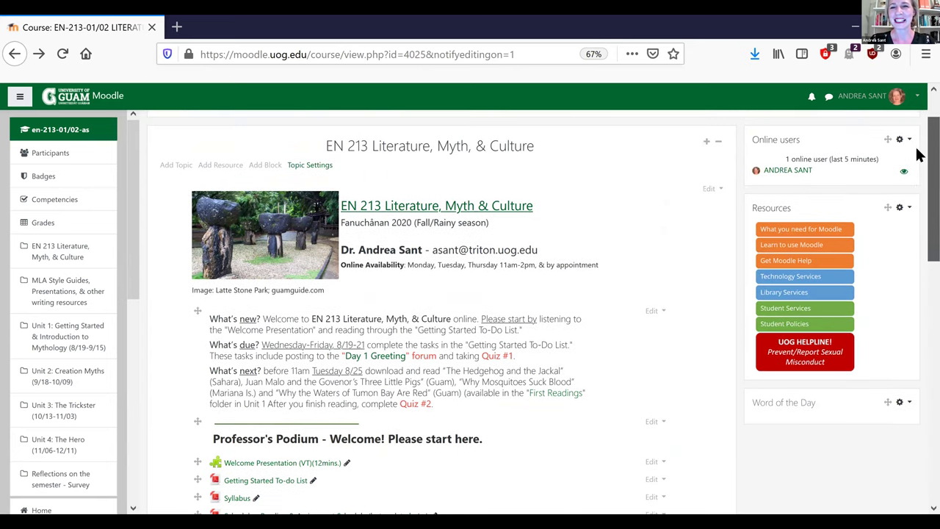
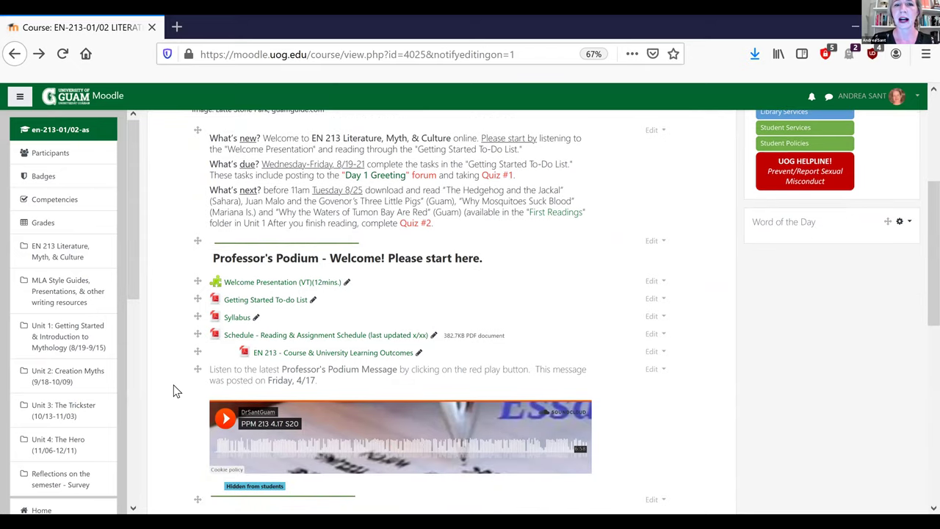
Expand the Unit 2: Creation Myths folder and view its learning objectives, reading notes, videos and quizzes.
scroll(173, 390, down, 2)
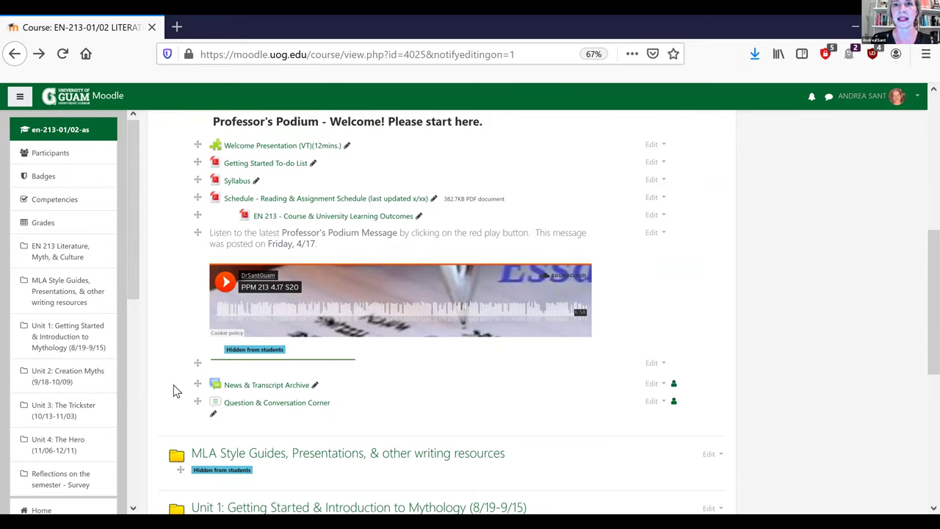
scroll(173, 391, down, 1)
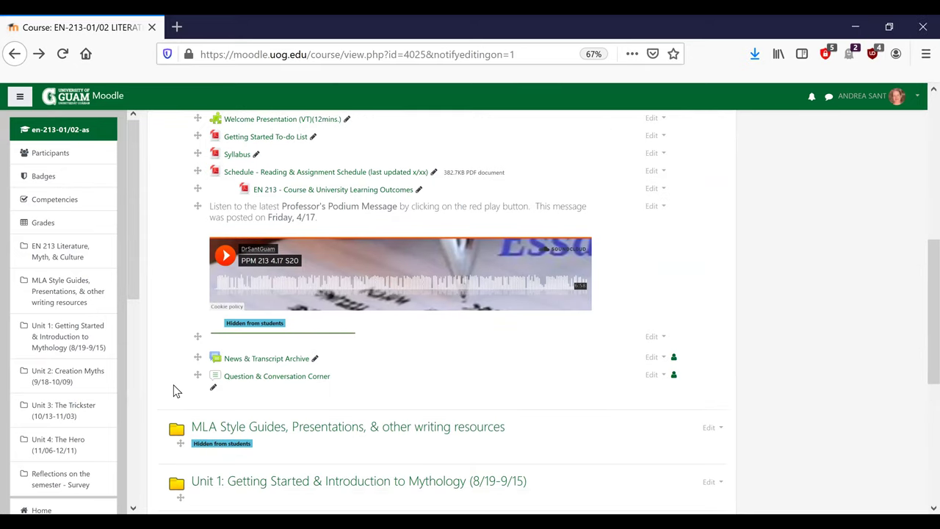
scroll(175, 391, down, 4)
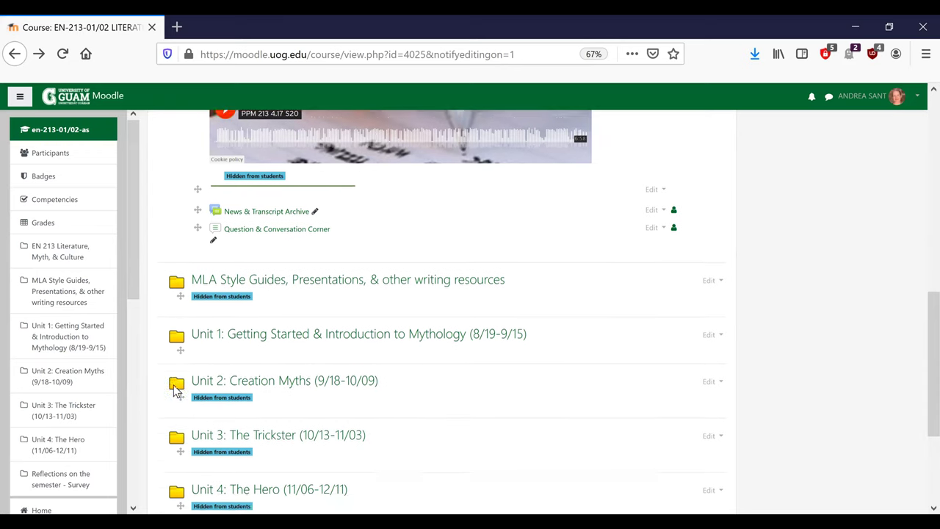
click(170, 320)
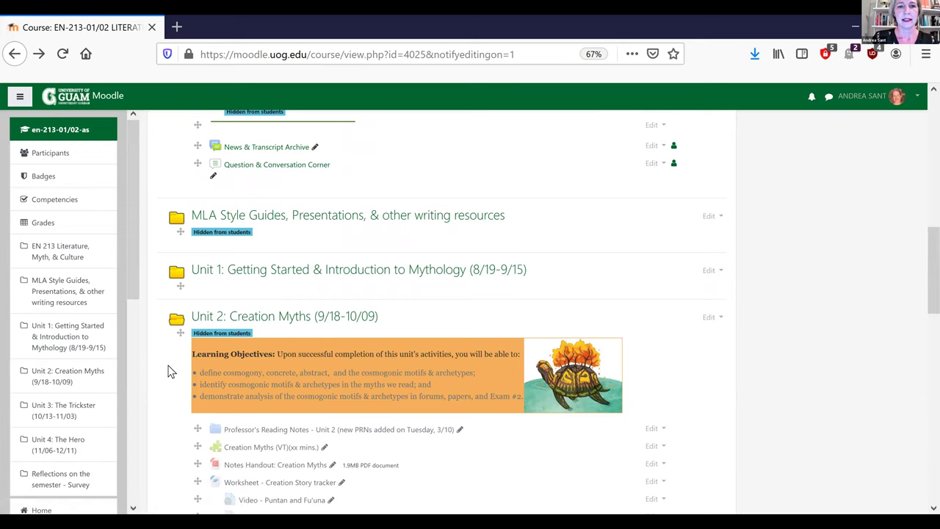
scroll(168, 371, down, 2)
scroll(167, 370, down, 1)
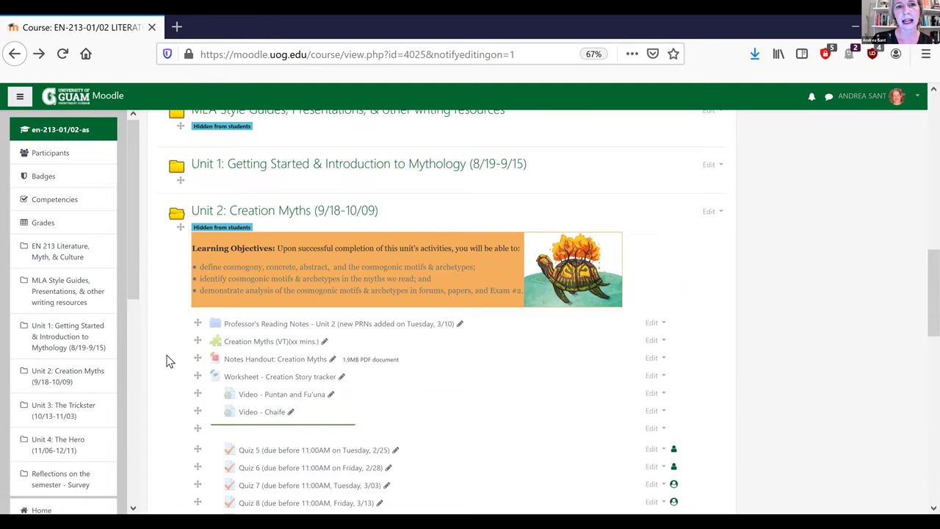
Play the start of the Professor's Podium audio message PPM 213 4.17 S20 and pause it.
scroll(168, 360, up, 3)
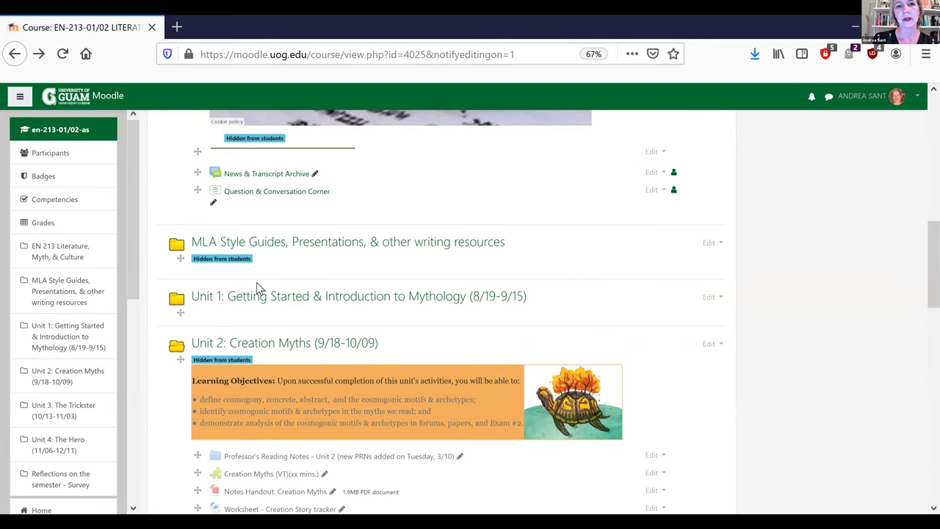
scroll(205, 326, up, 3)
scroll(287, 202, up, 1)
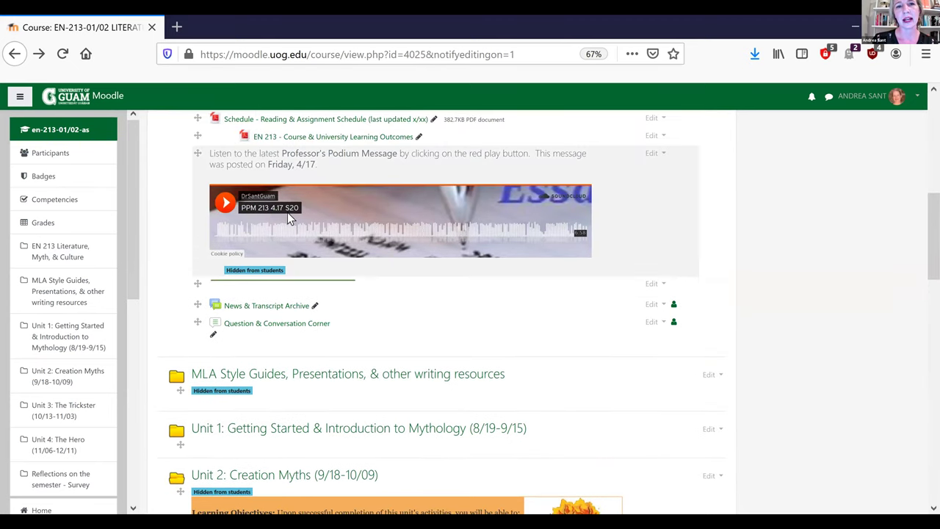
click(225, 206)
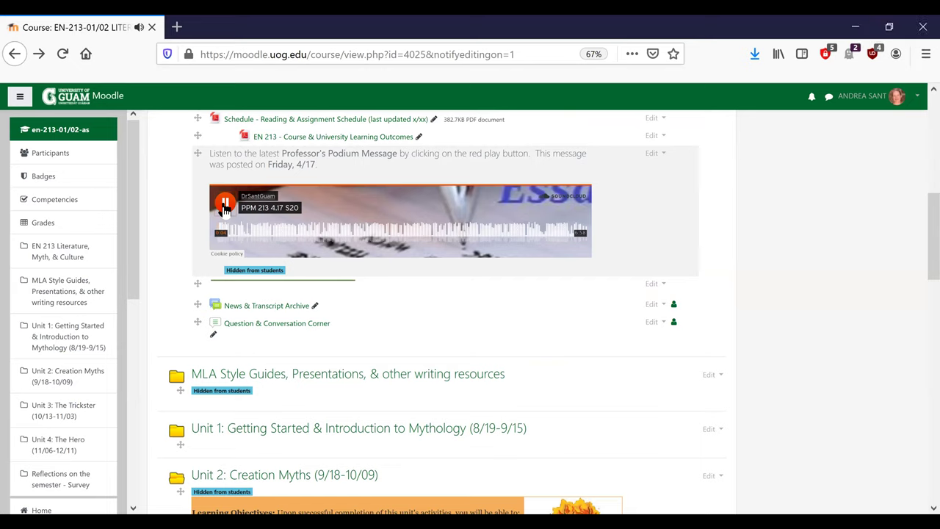
click(225, 206)
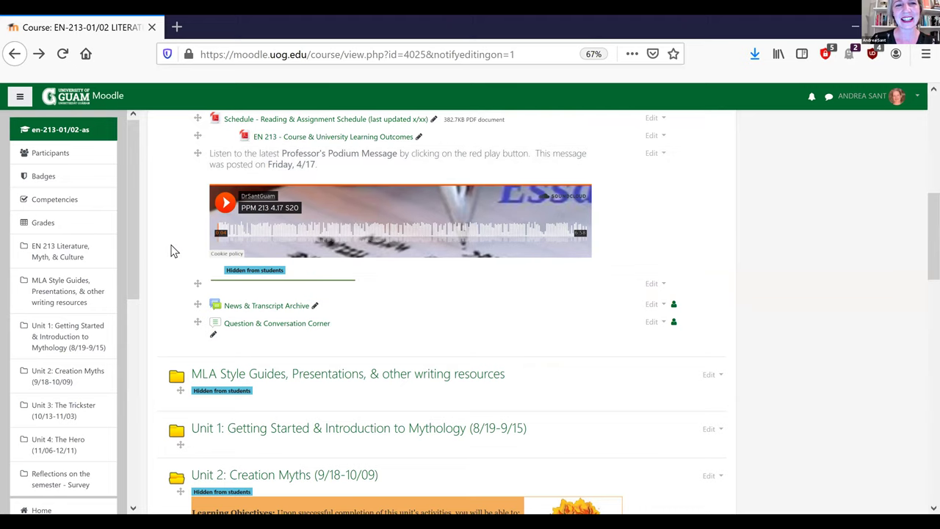
Review the Professor's Podium items, including the Welcome Presentation, Getting Started To-do List, Syllabus and Schedule.
scroll(170, 251, up, 3)
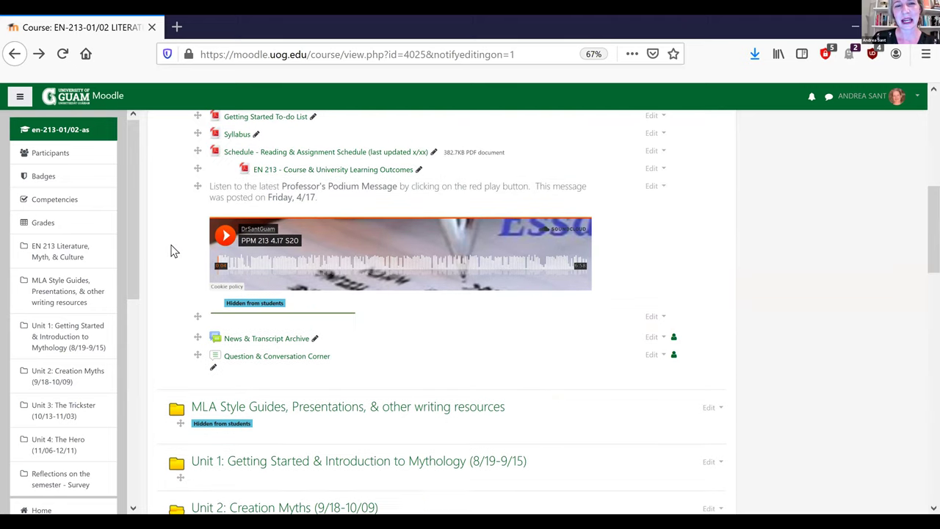
scroll(171, 250, up, 1)
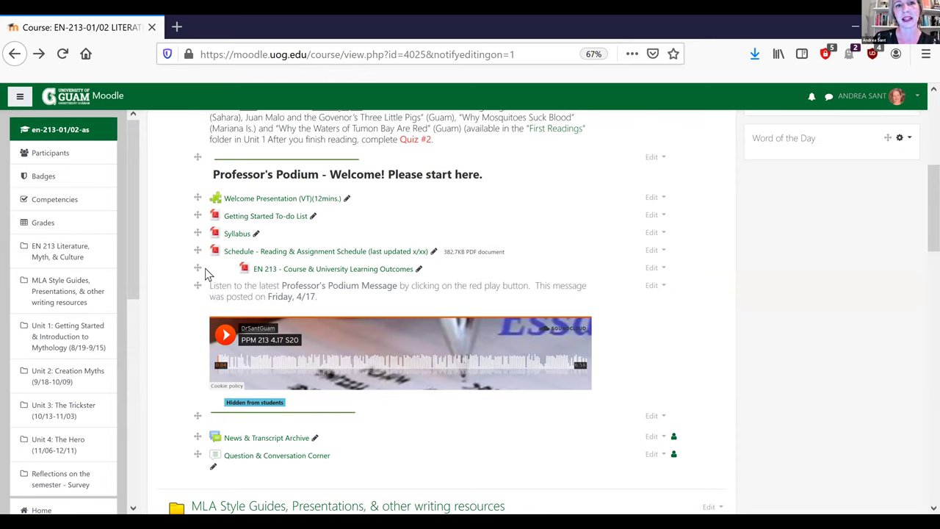
scroll(258, 206, up, 1)
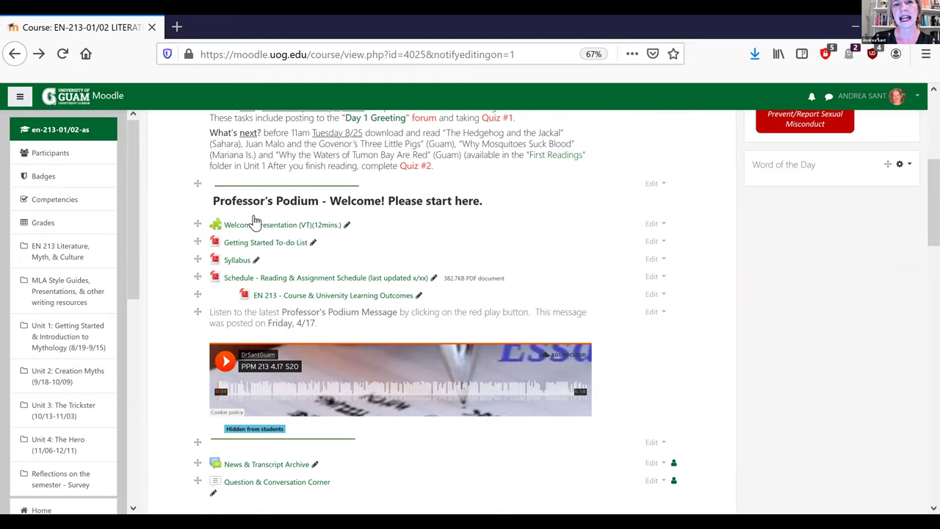
scroll(256, 225, down, 1)
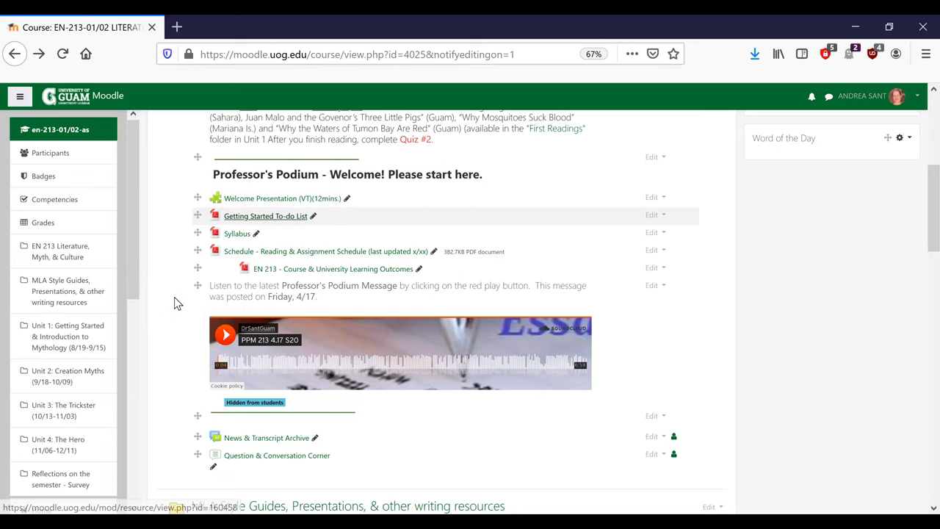
Open the Professor's Reading Notes folder in Unit 2: Creation Myths and view its introduction.
scroll(175, 297, down, 2)
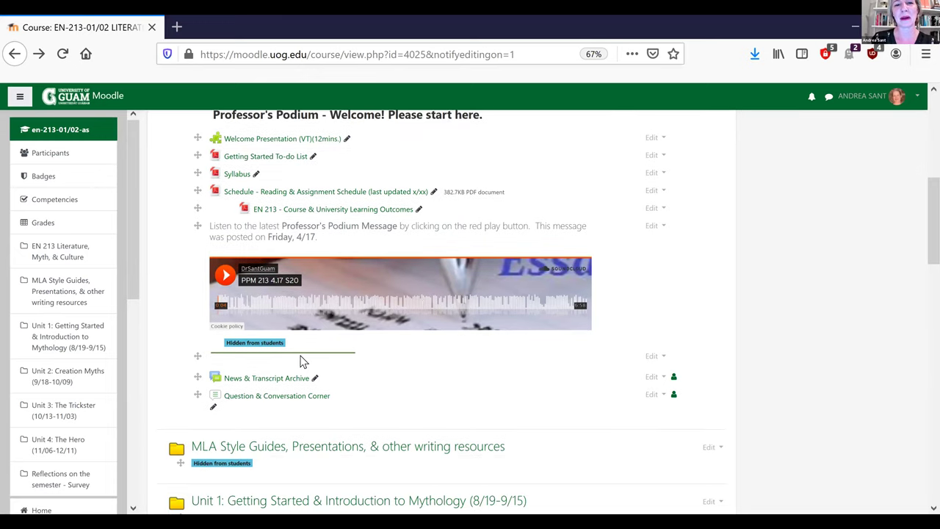
scroll(301, 358, down, 1)
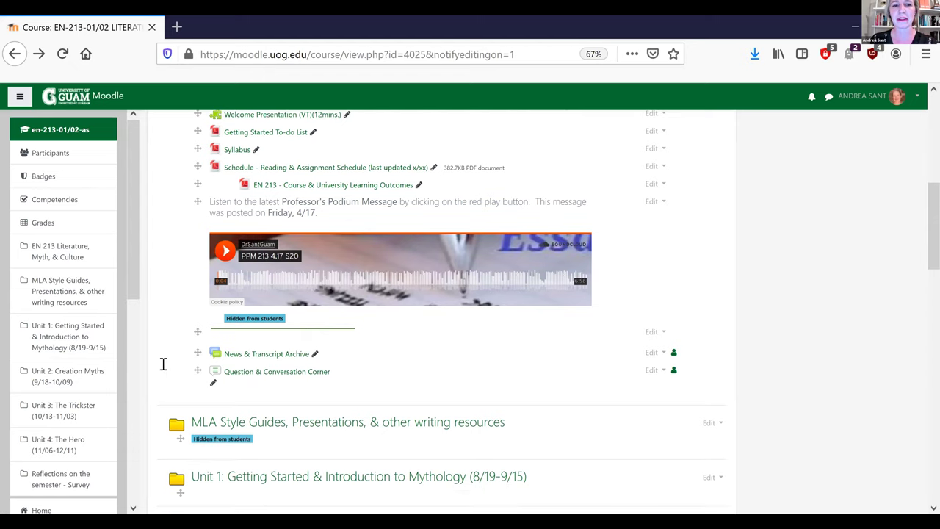
scroll(149, 364, down, 5)
scroll(149, 362, down, 2)
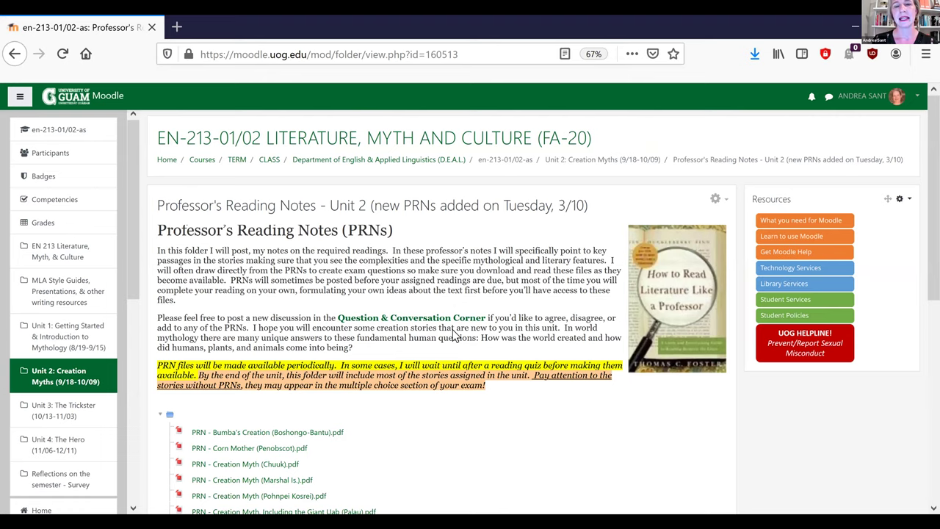
scroll(455, 334, down, 1)
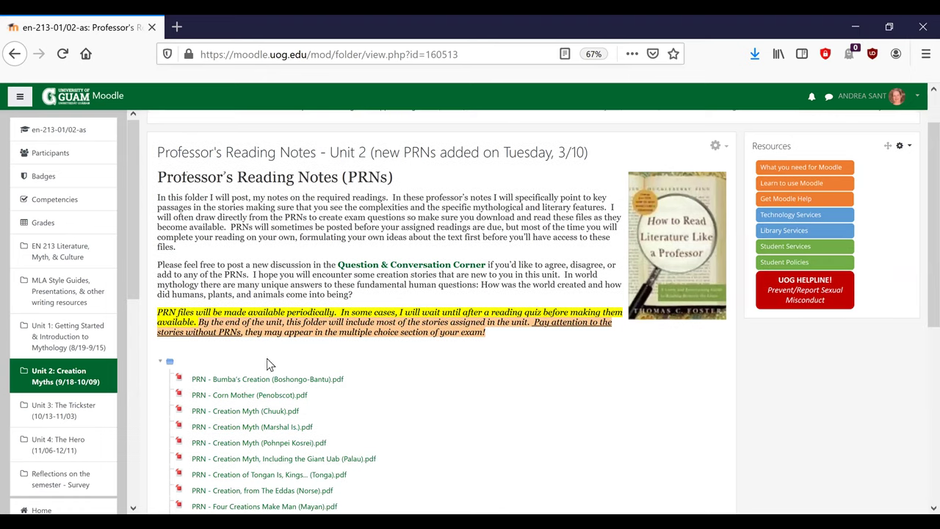
Open PRN - Bumba's Creation (Boshongo-Bantu).pdf with Firefox, read through the notes and close the document.
scroll(151, 380, down, 1)
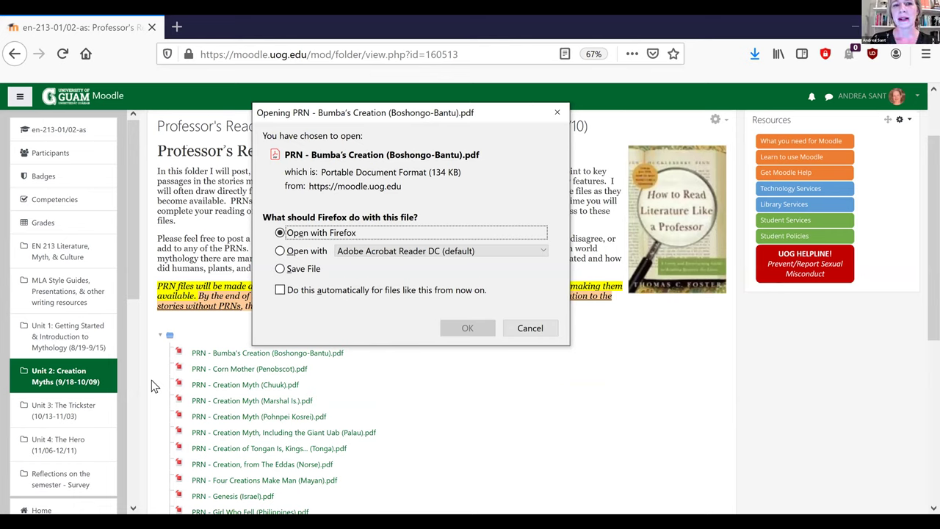
key(Return)
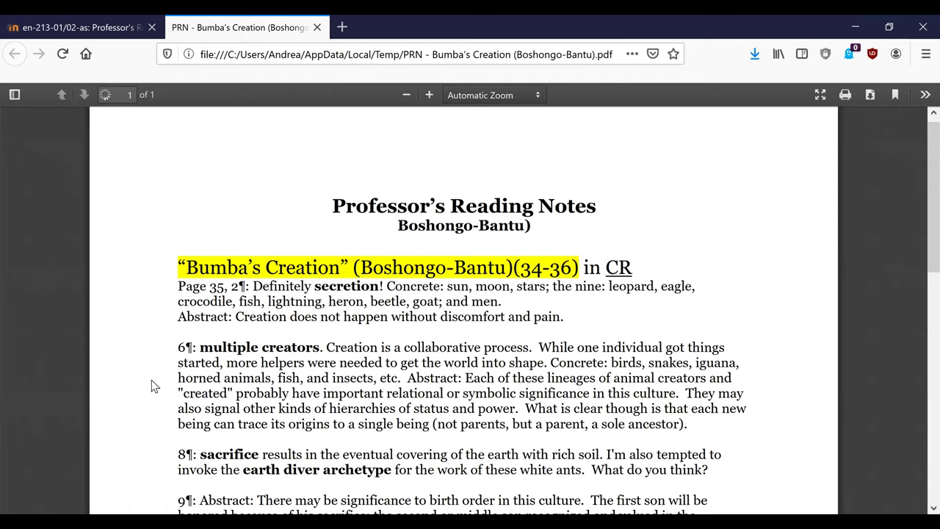
scroll(242, 188, down, 1)
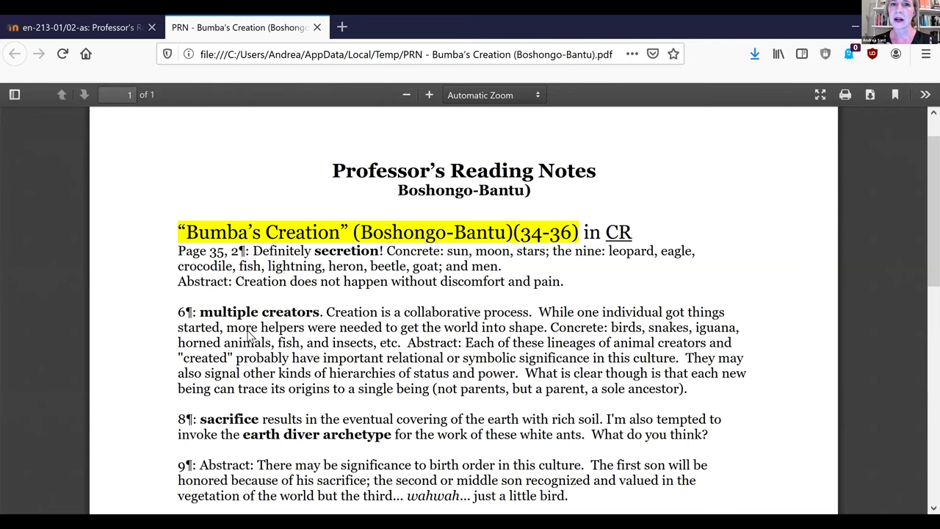
scroll(250, 335, down, 2)
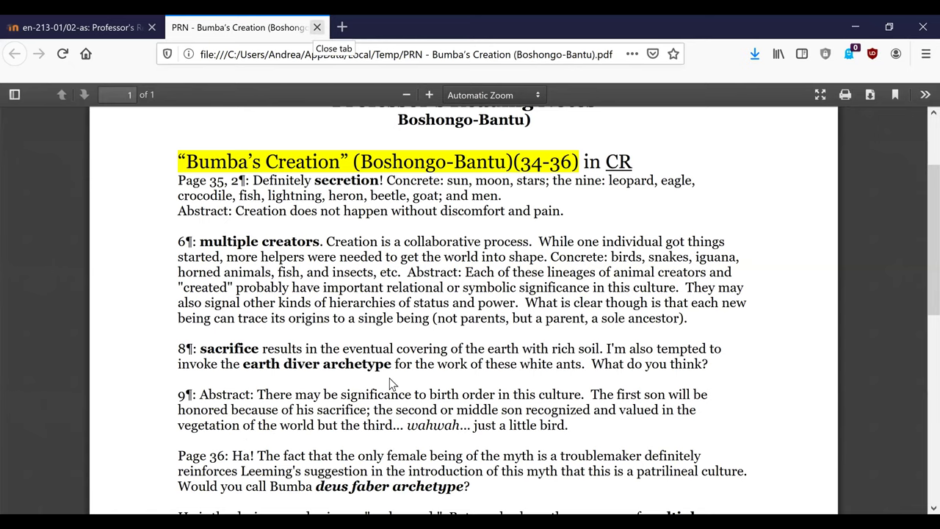
key(ctrl+w)
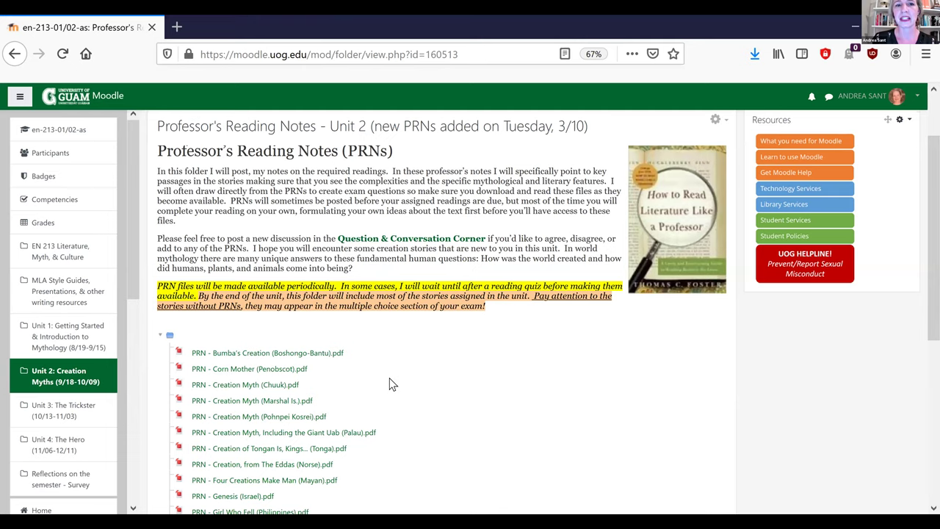
Look through the list of PRN files in the reading notes folder and return to the Unit 2 page.
scroll(390, 383, down, 3)
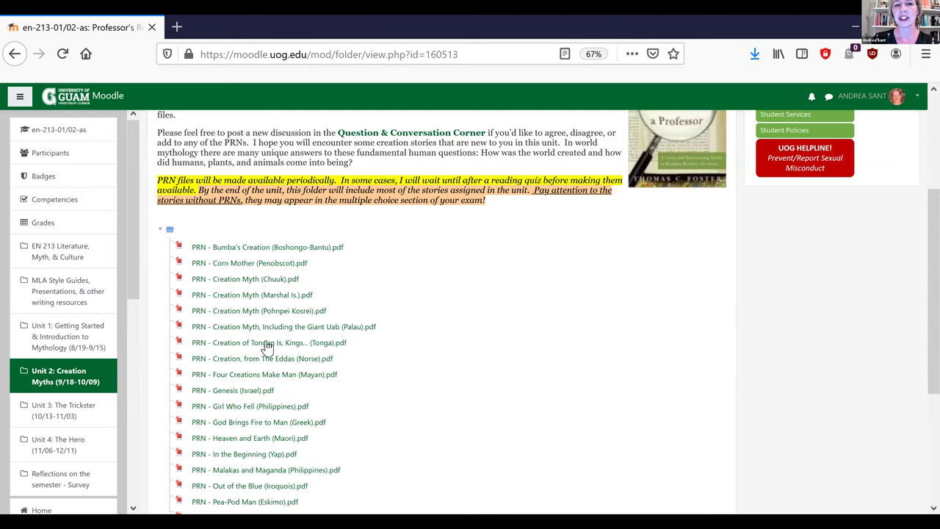
scroll(268, 344, up, 1)
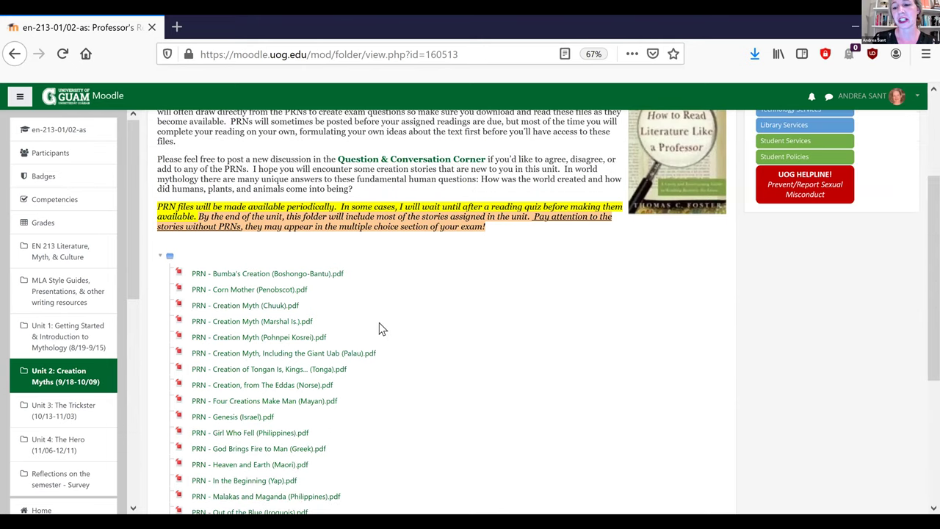
scroll(426, 147, up, 2)
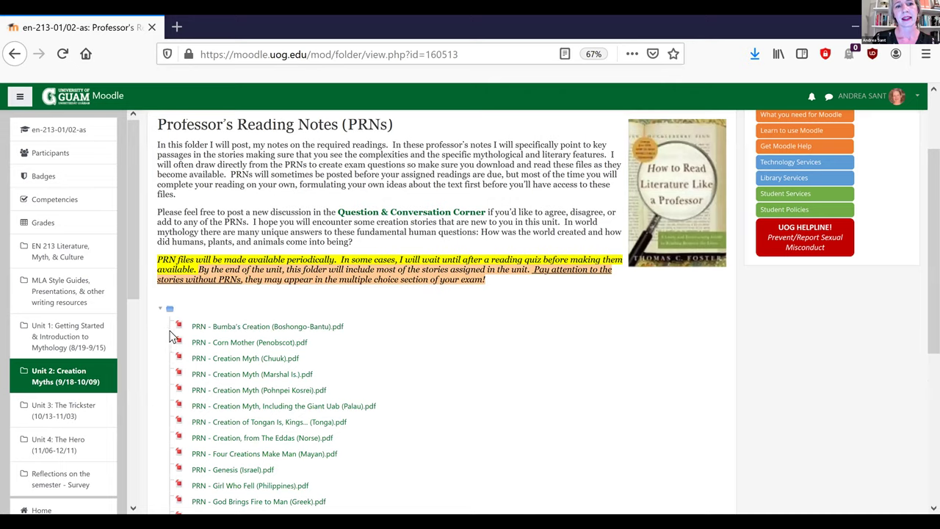
scroll(167, 334, up, 3)
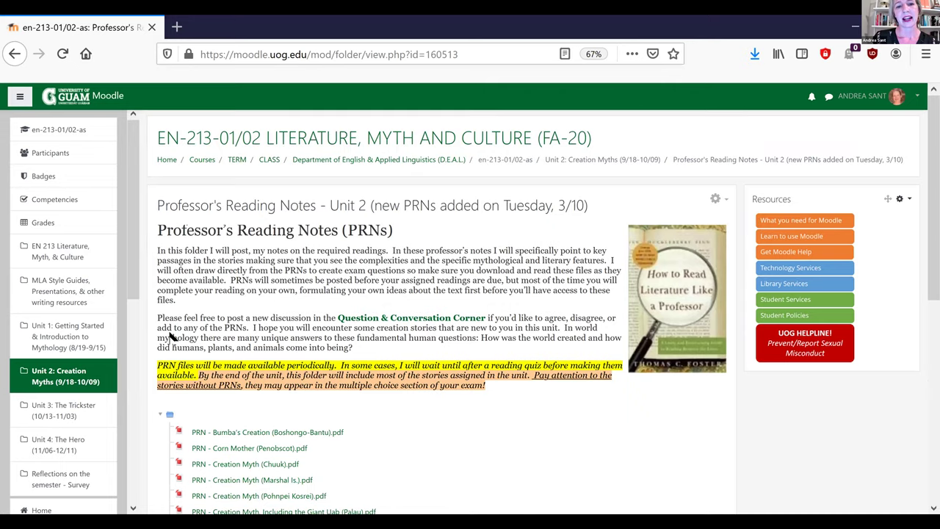
key(alt+Left)
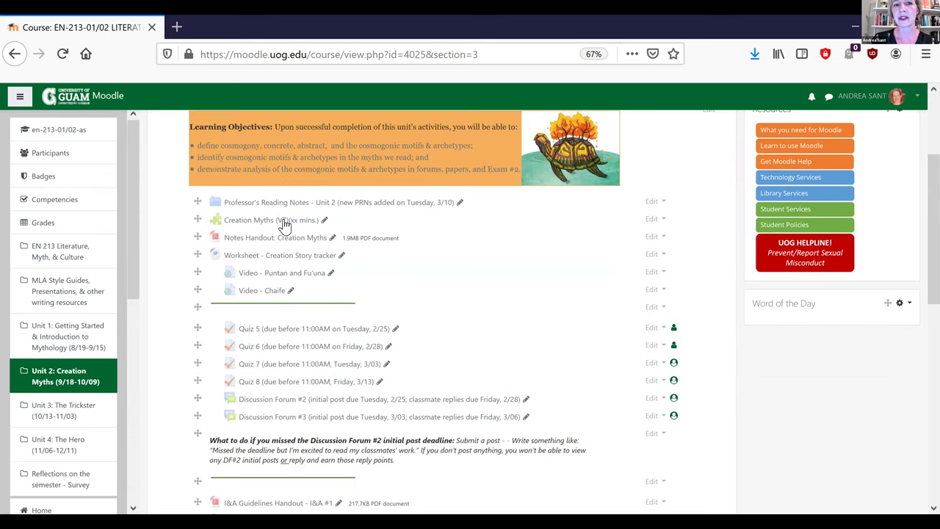
Review the Unit 2 items, including the worksheet, videos, quizzes, discussion forums, I&A #1 paper and Exam 2 resources.
scroll(285, 225, down, 2)
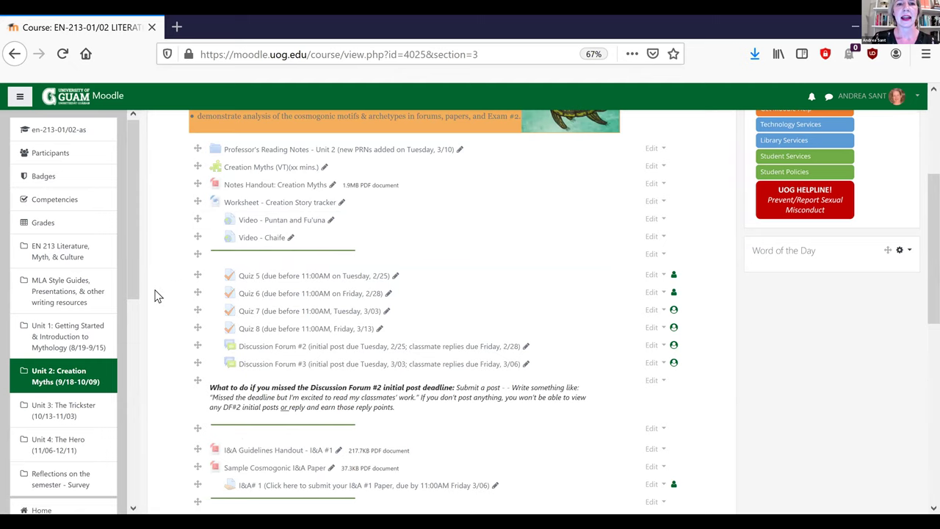
scroll(158, 293, down, 3)
scroll(184, 285, down, 1)
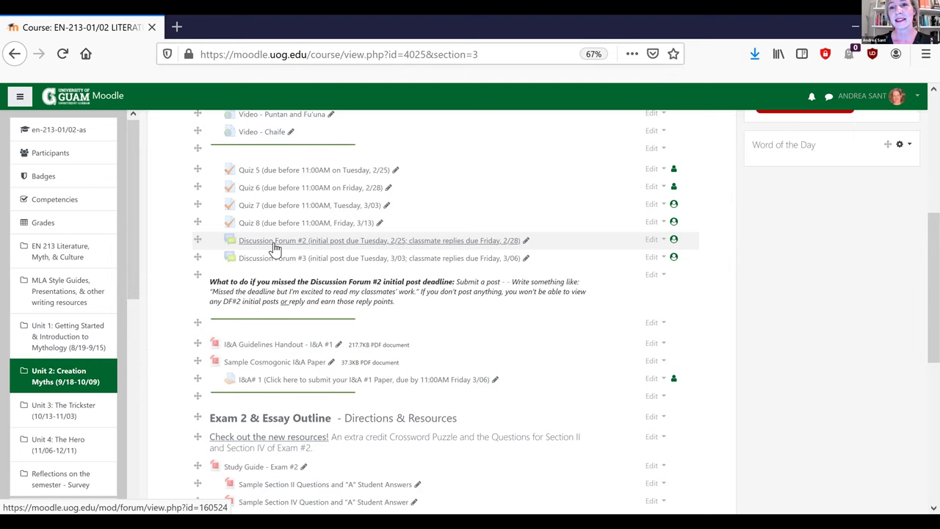
scroll(273, 248, up, 1)
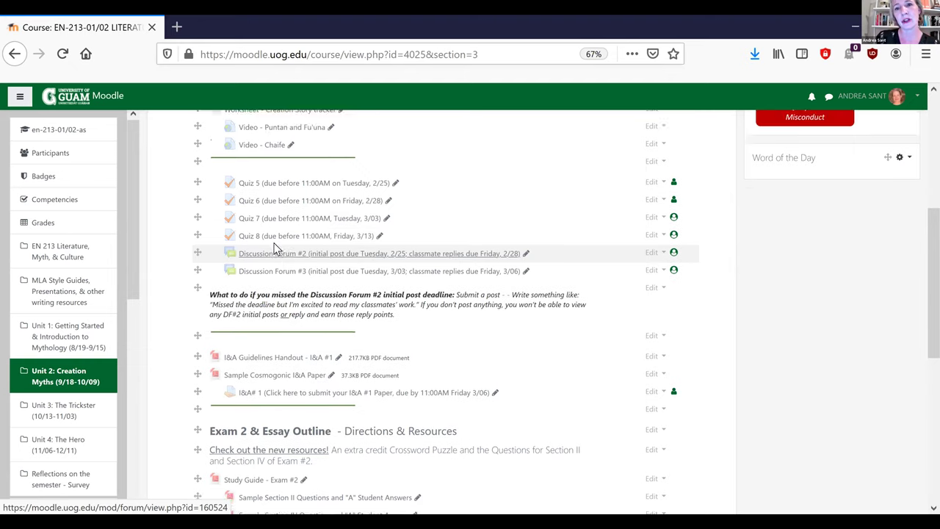
View the form for adding a Label resource to Unit 2 with the text editor's full set of tools, and cancel without saving.
scroll(273, 248, up, 5)
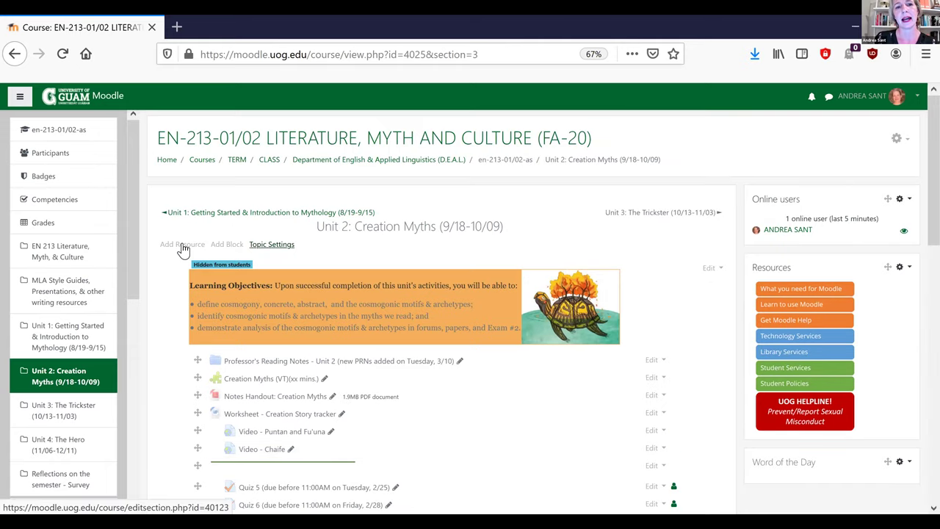
click(183, 246)
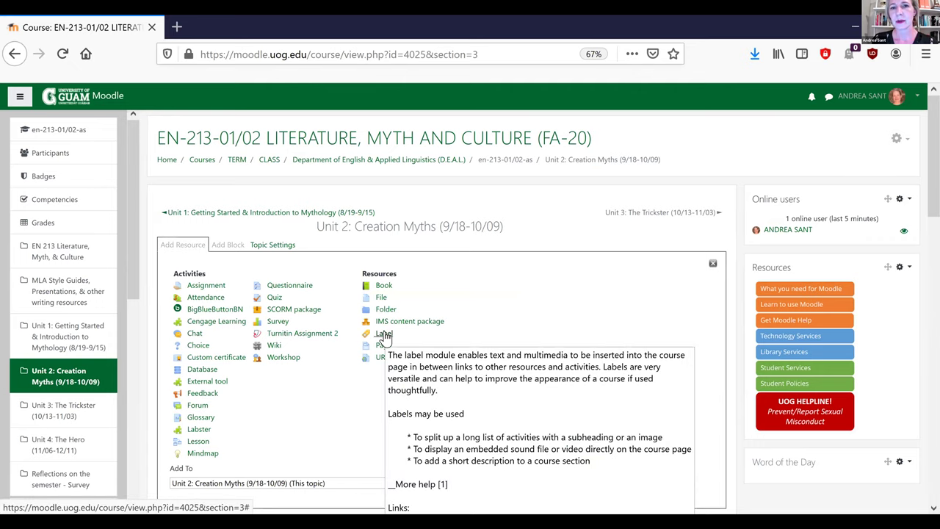
click(385, 335)
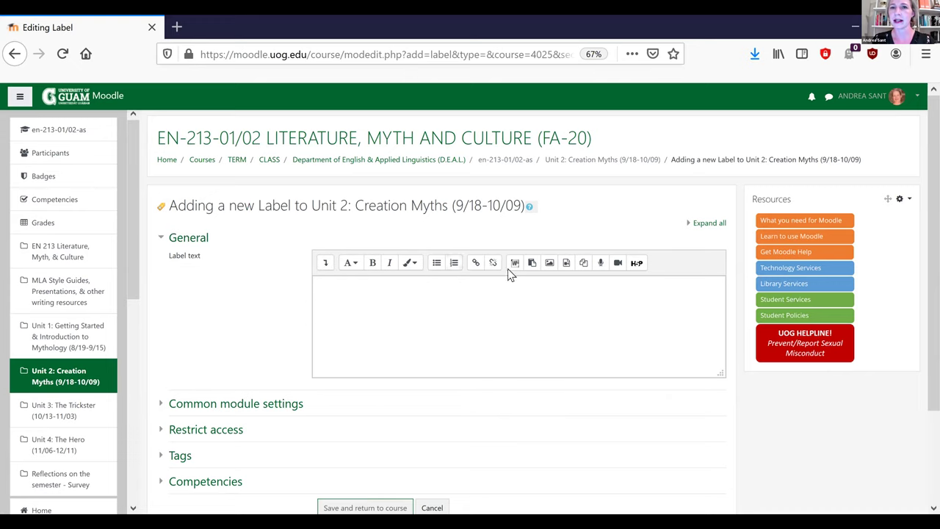
click(326, 266)
click(327, 267)
click(326, 265)
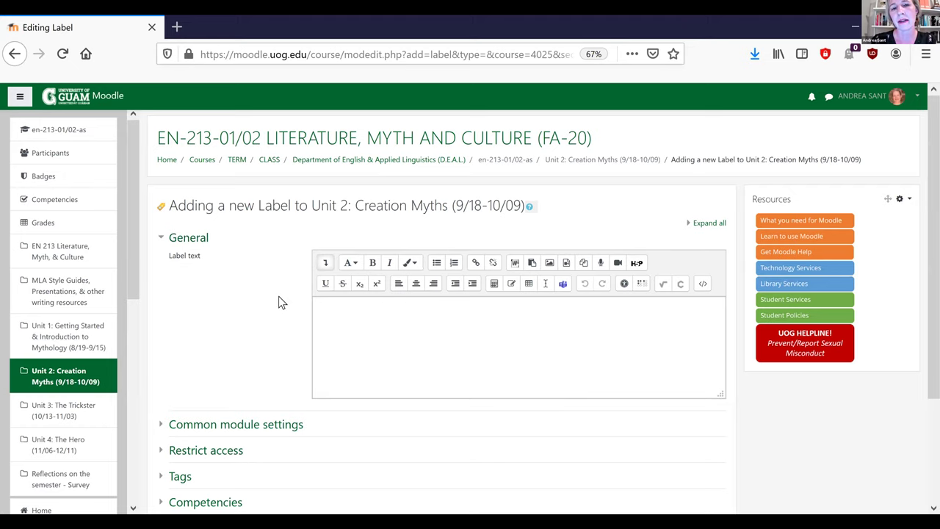
scroll(278, 297, down, 1)
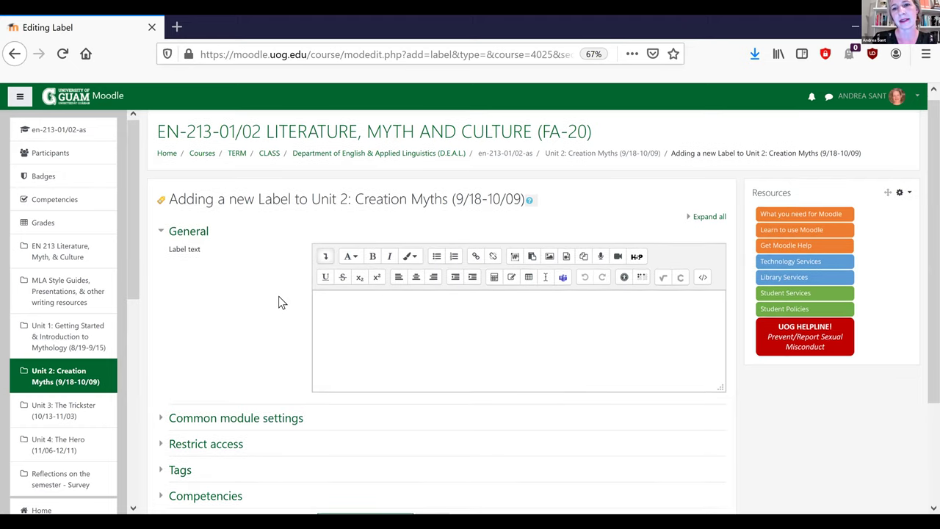
scroll(278, 296, down, 4)
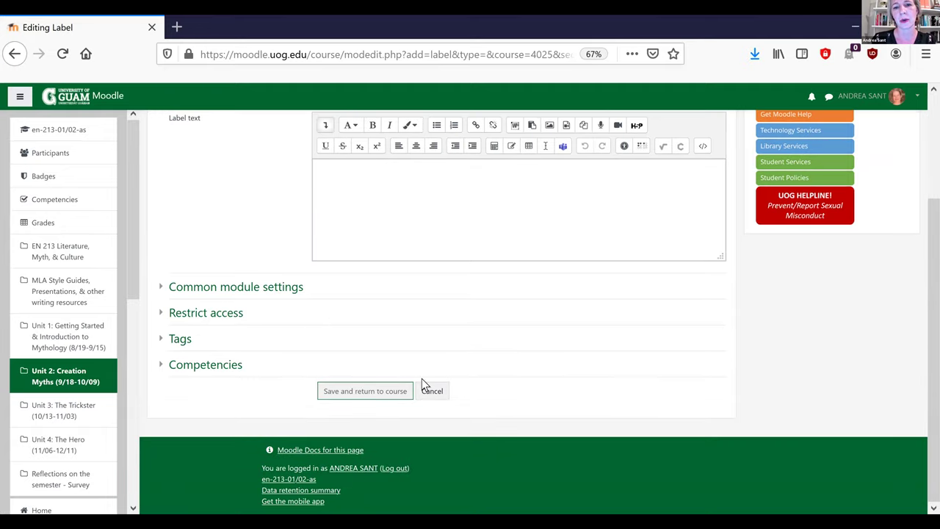
click(432, 391)
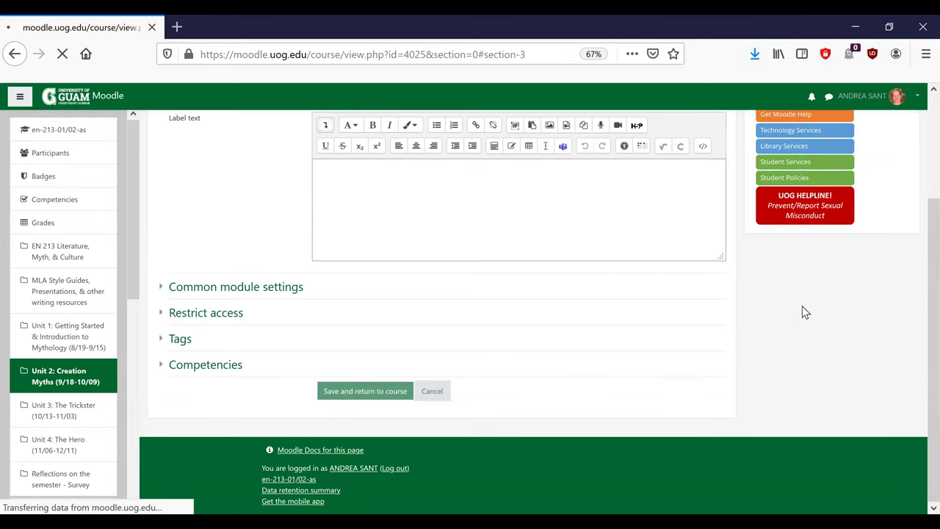